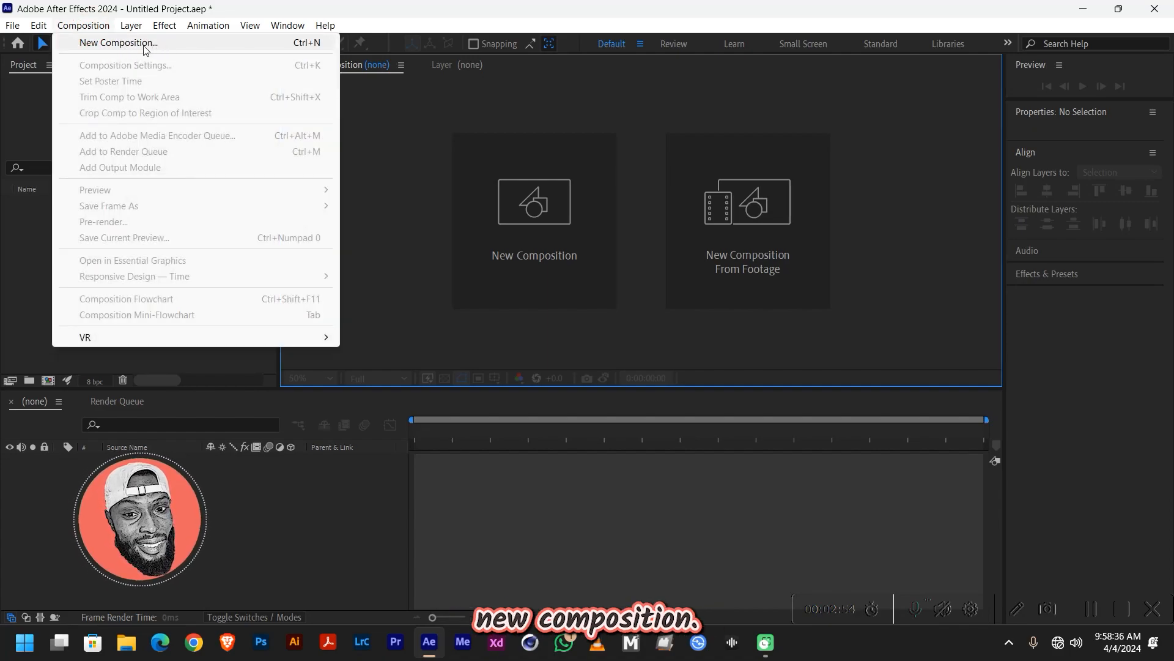
Step: Start a new composition and name it final
key(Escape)
click(535, 219)
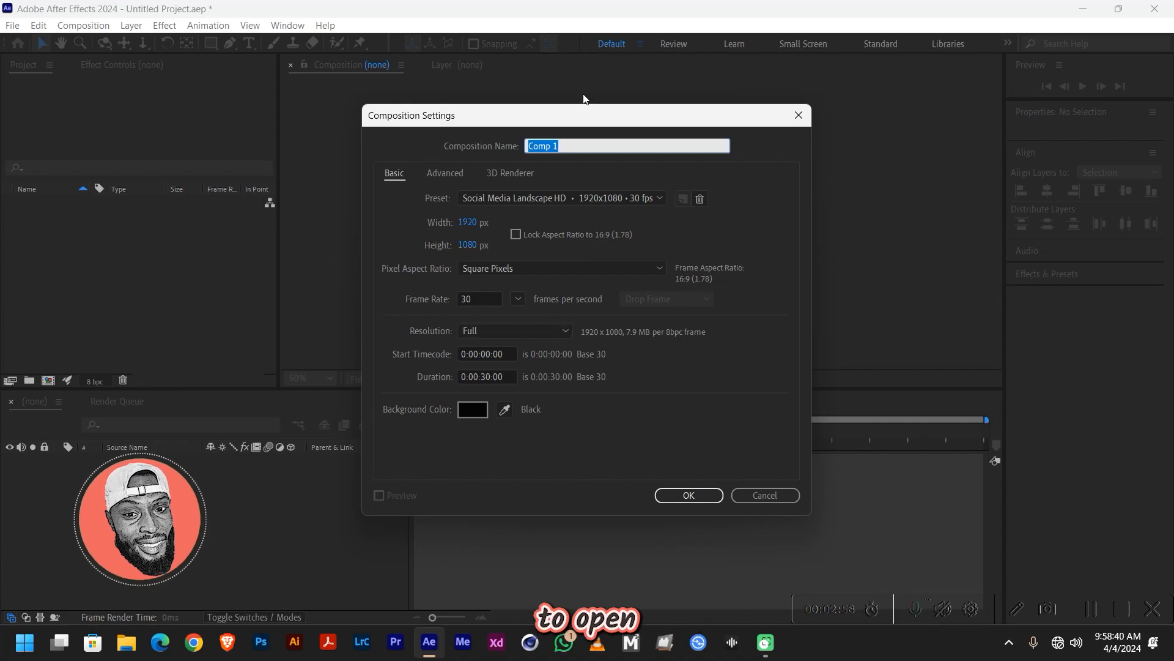
click(577, 148)
key(BackSpace)
key(BackSpace)
key(BackSpace)
key(BackSpace)
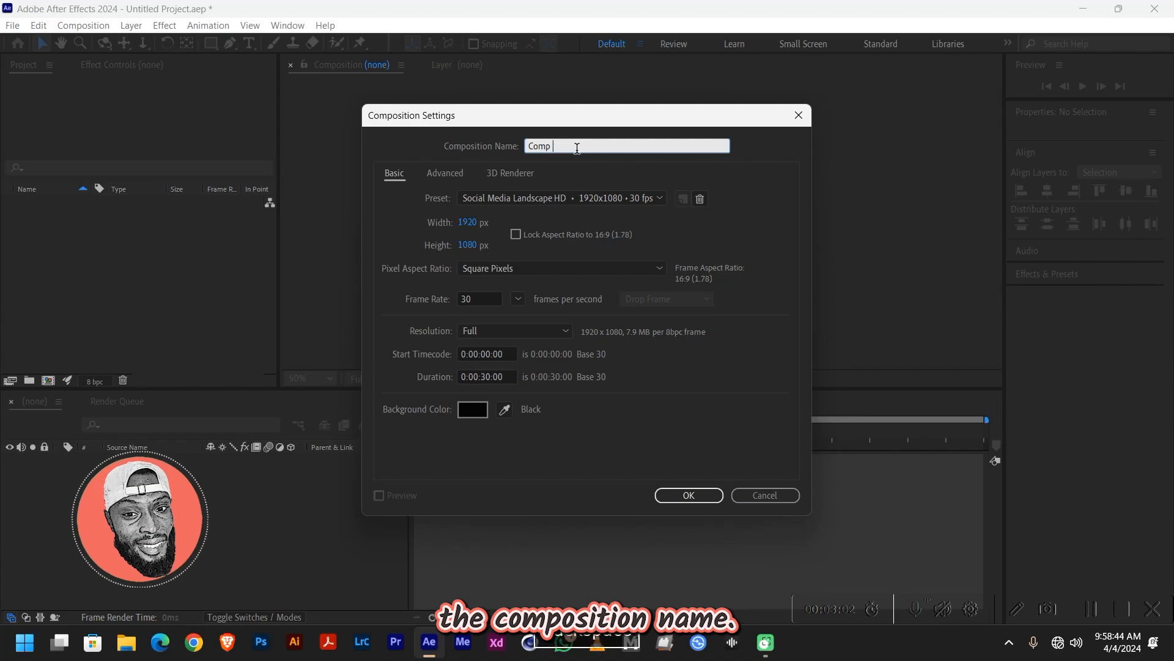
key(BackSpace)
key(BackSpace)
text(final)
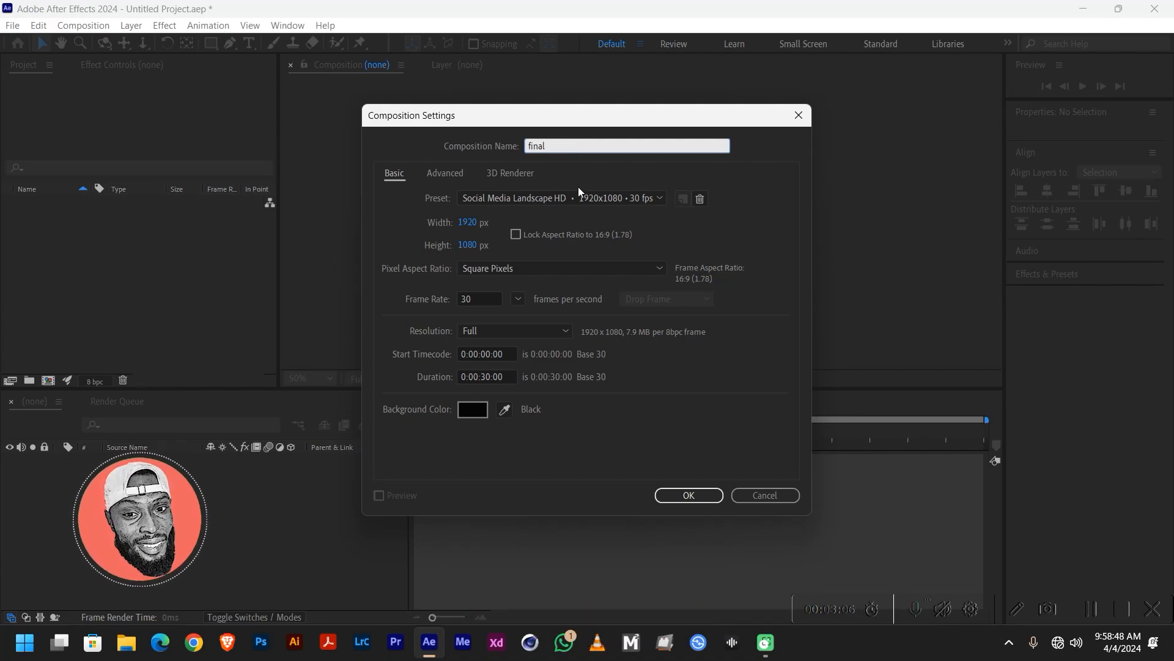
Step: Apply the Social Media Landscape HD 1920x1080 30 fps preset and create the composition
click(497, 197)
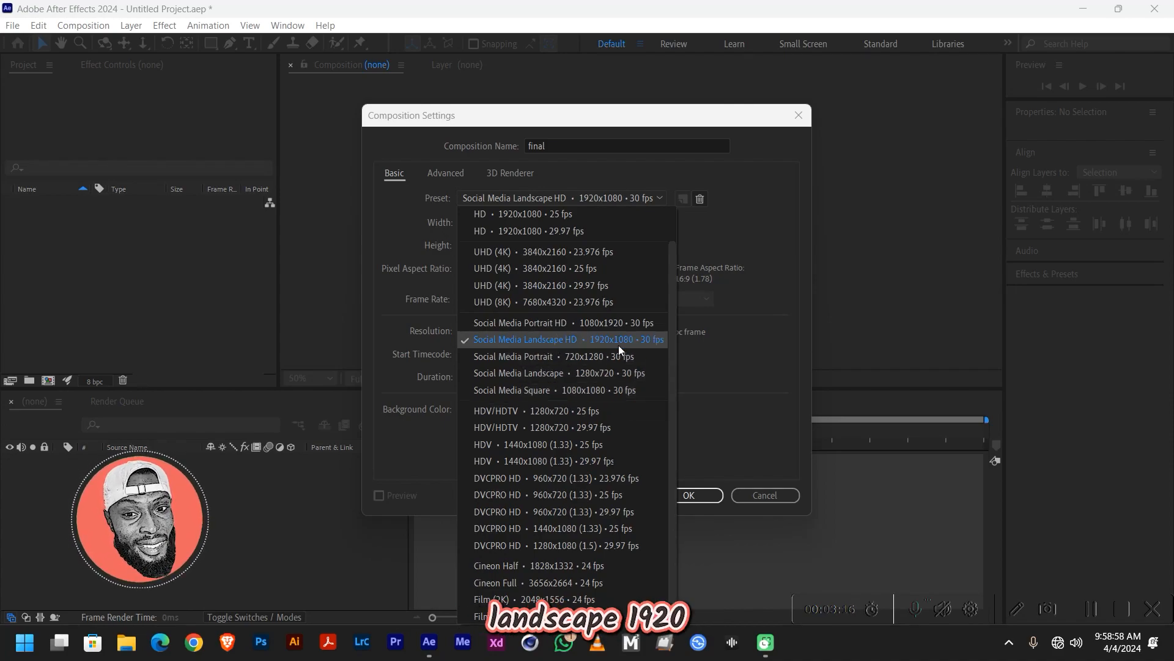
click(654, 345)
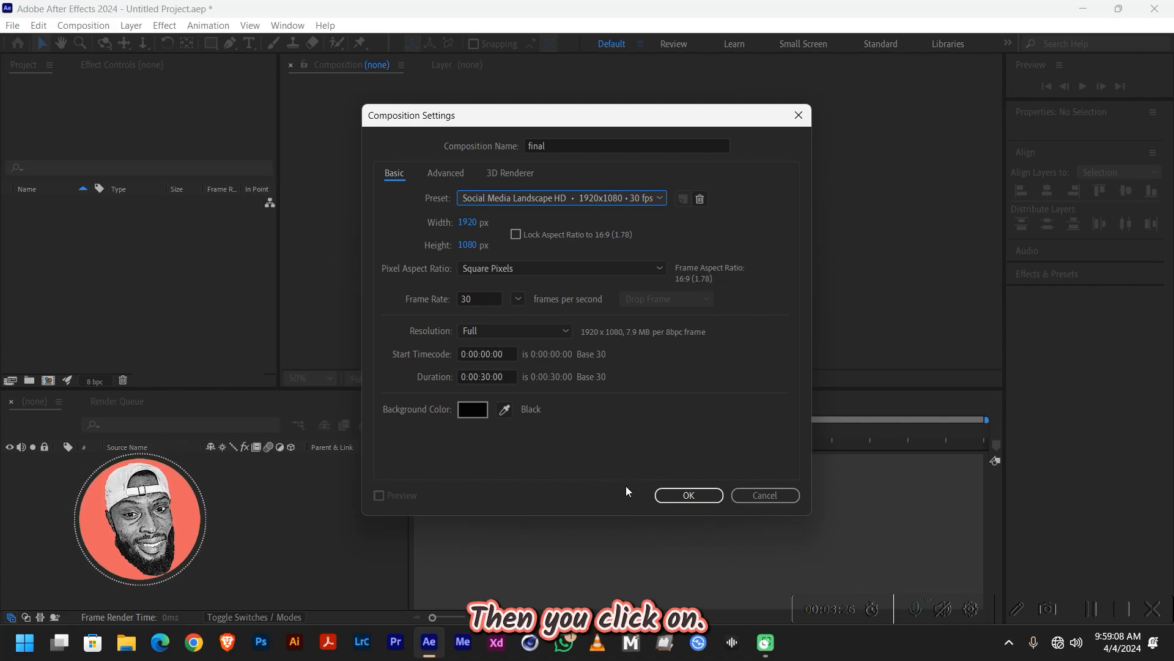
click(673, 497)
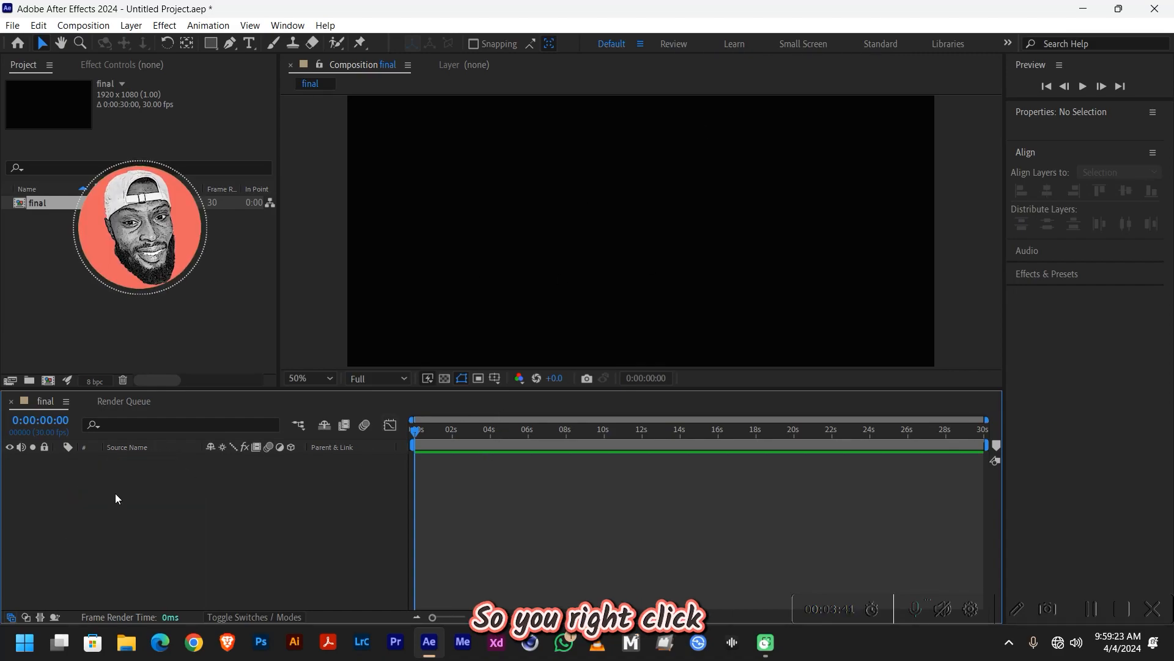
Step: Add a white solid layer at 1920 x 1080 px as the composition's background
right_click(115, 493)
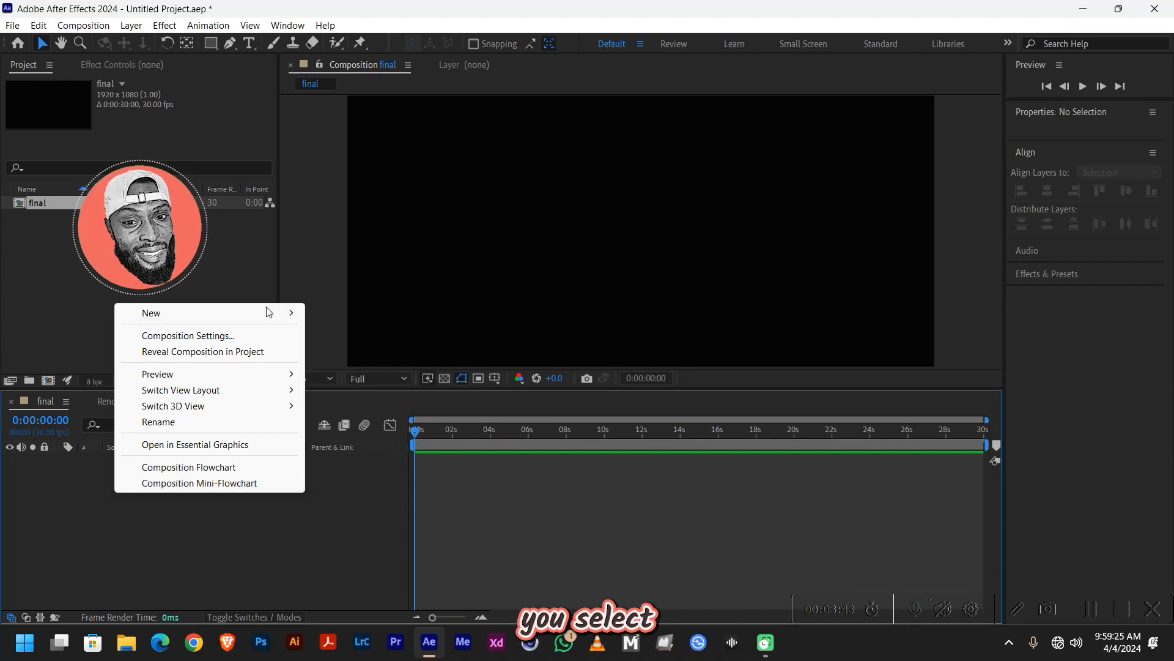
mouse_move(250, 314)
click(372, 354)
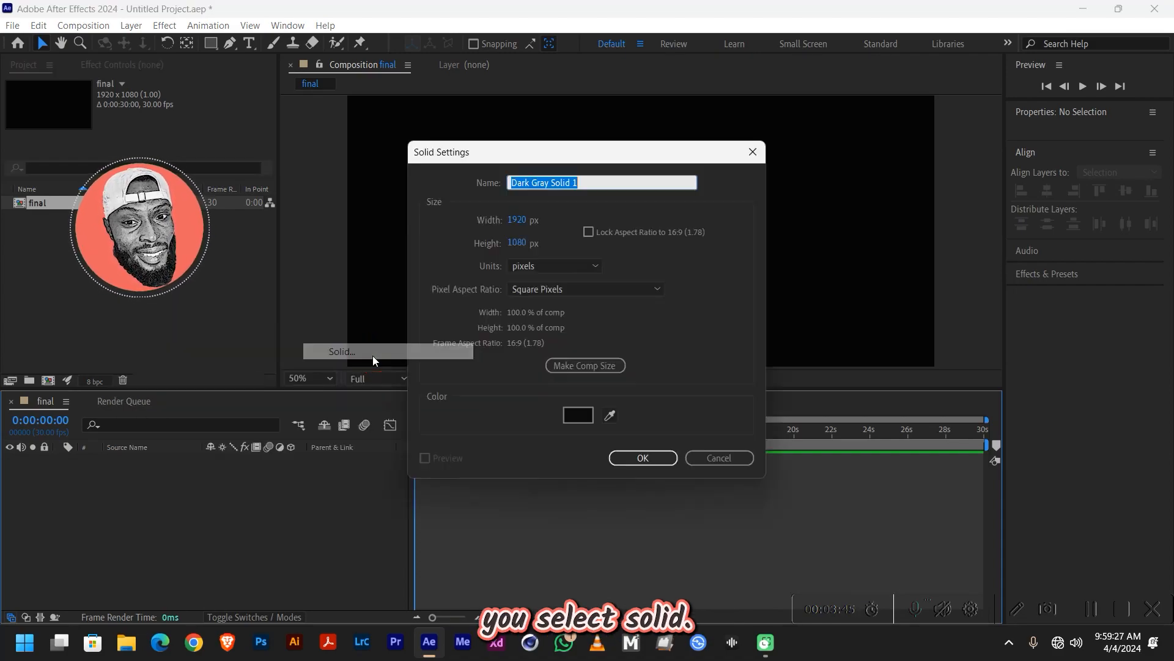
click(578, 416)
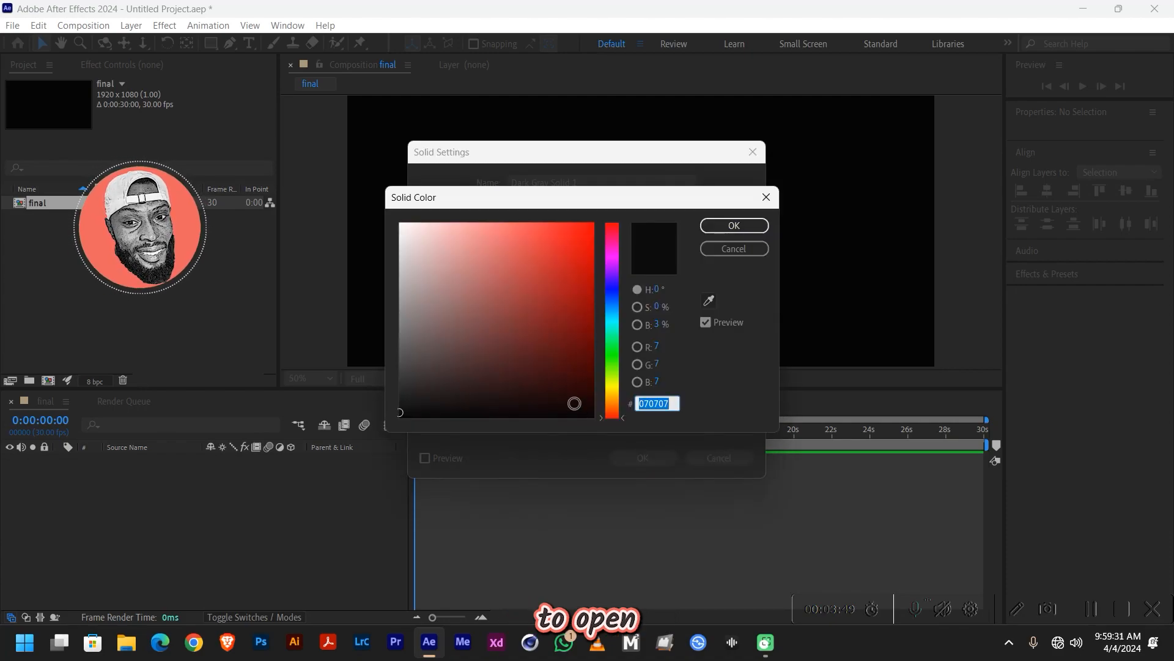
drag(521, 345, 394, 217)
click(729, 224)
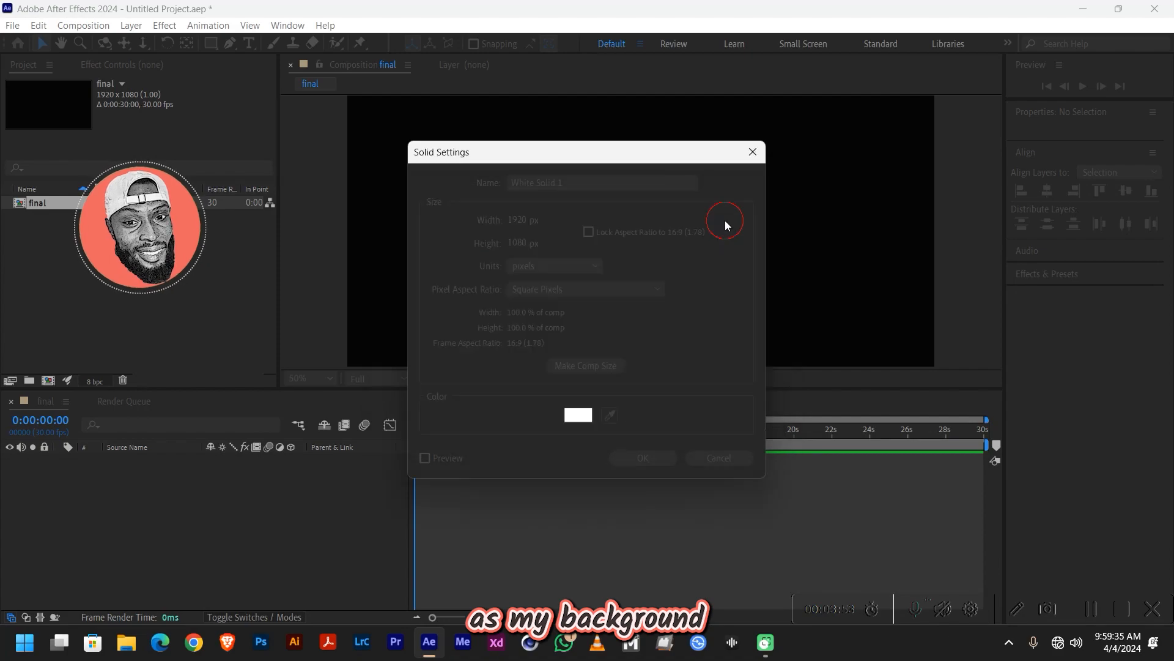
click(636, 458)
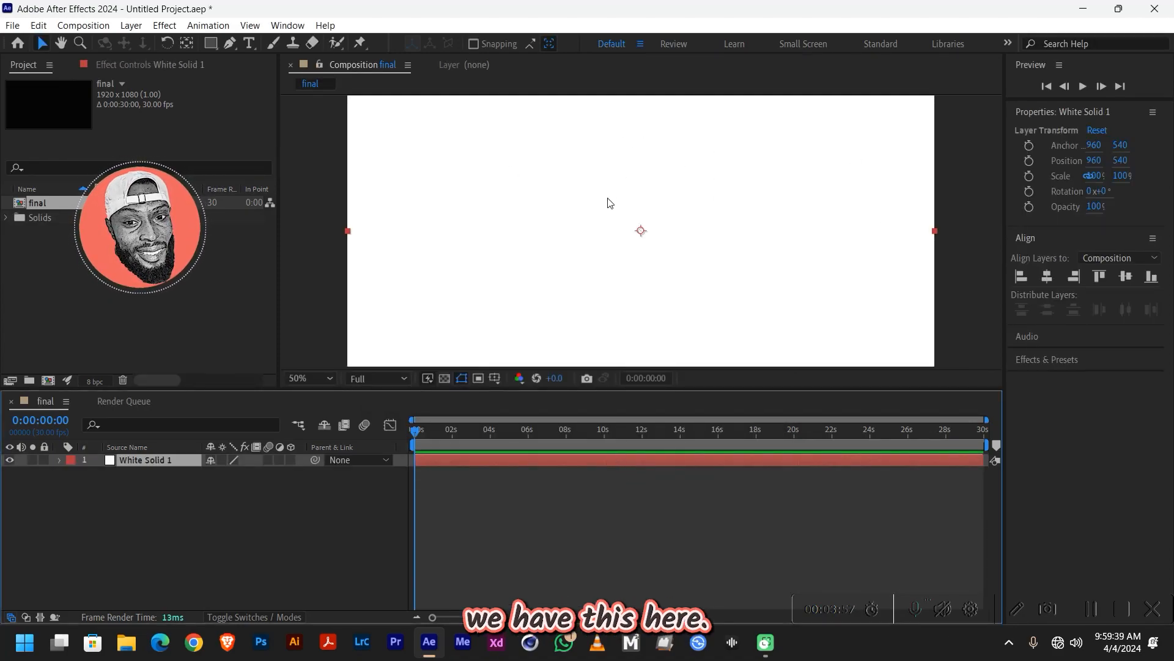
Step: Lock the white background solid layer so it cannot be moved in the composition
key(shift+slash)
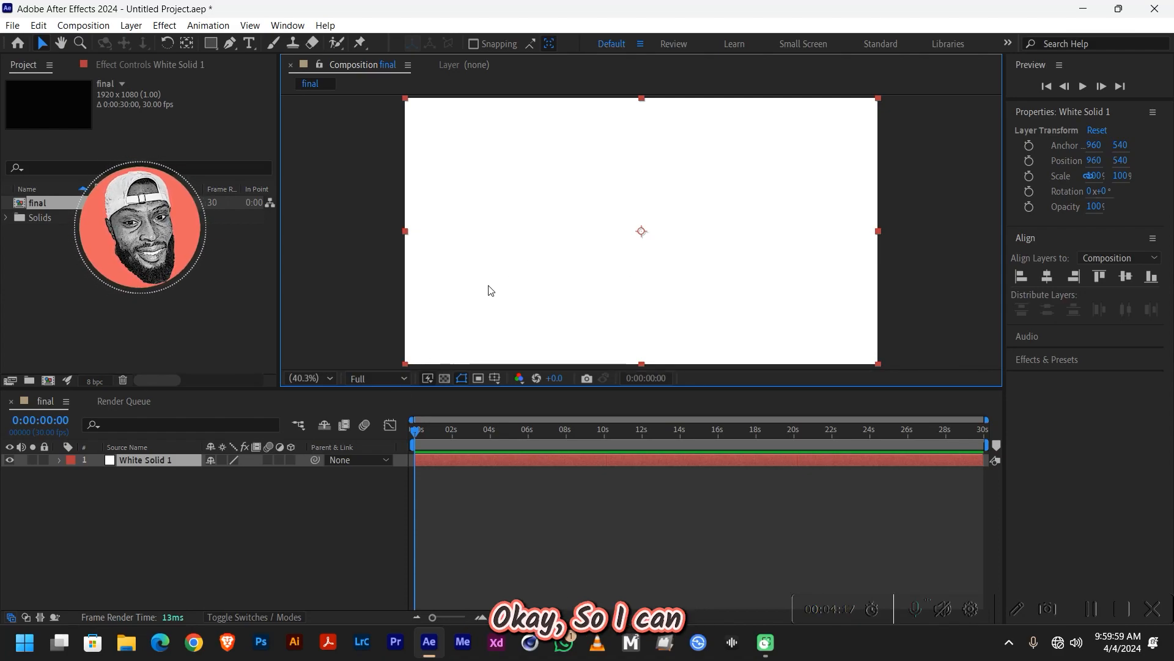
mouse_move(490, 291)
mouse_down()
mouse_move(597, 281)
mouse_move(508, 284)
mouse_up()
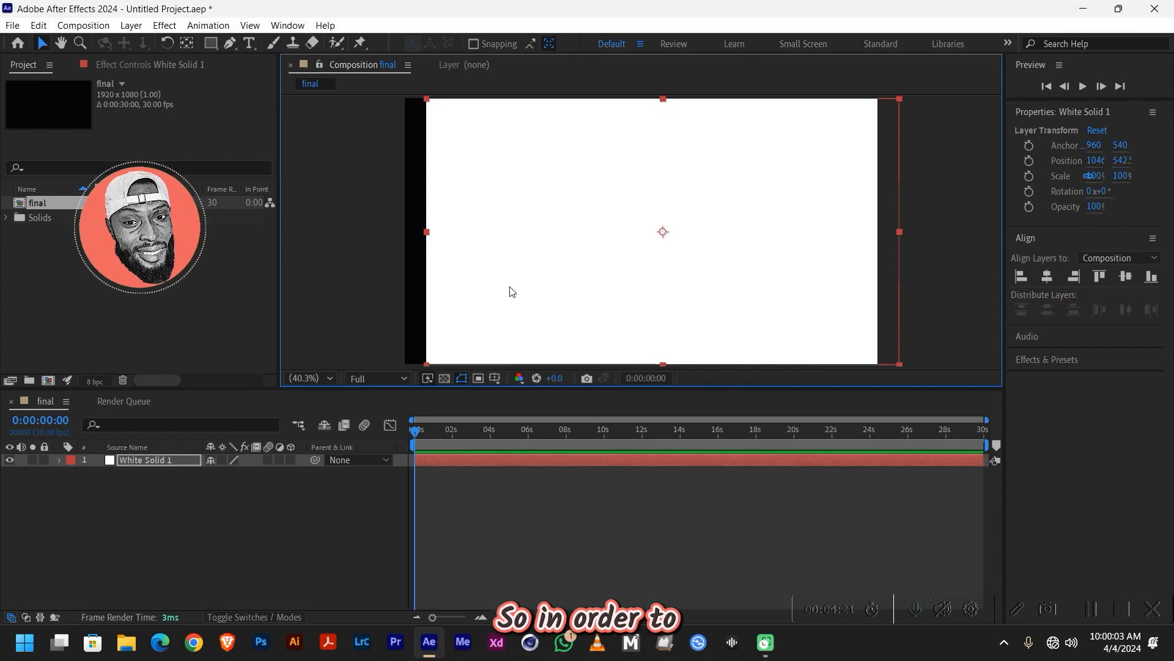
key(ctrl+z)
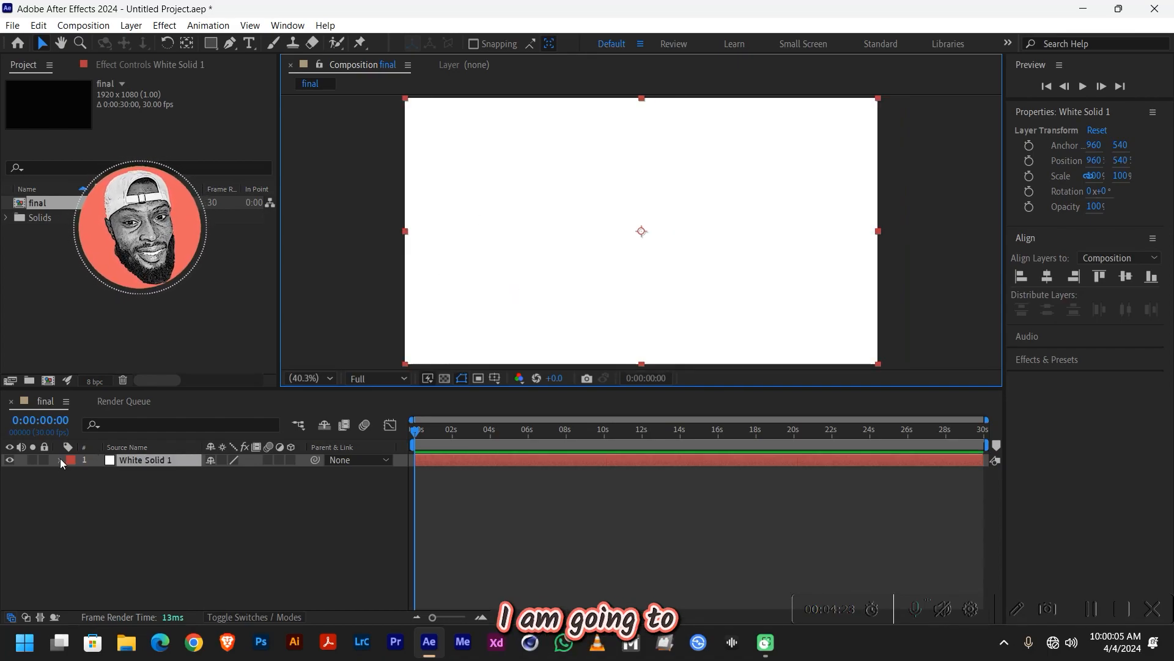
click(44, 461)
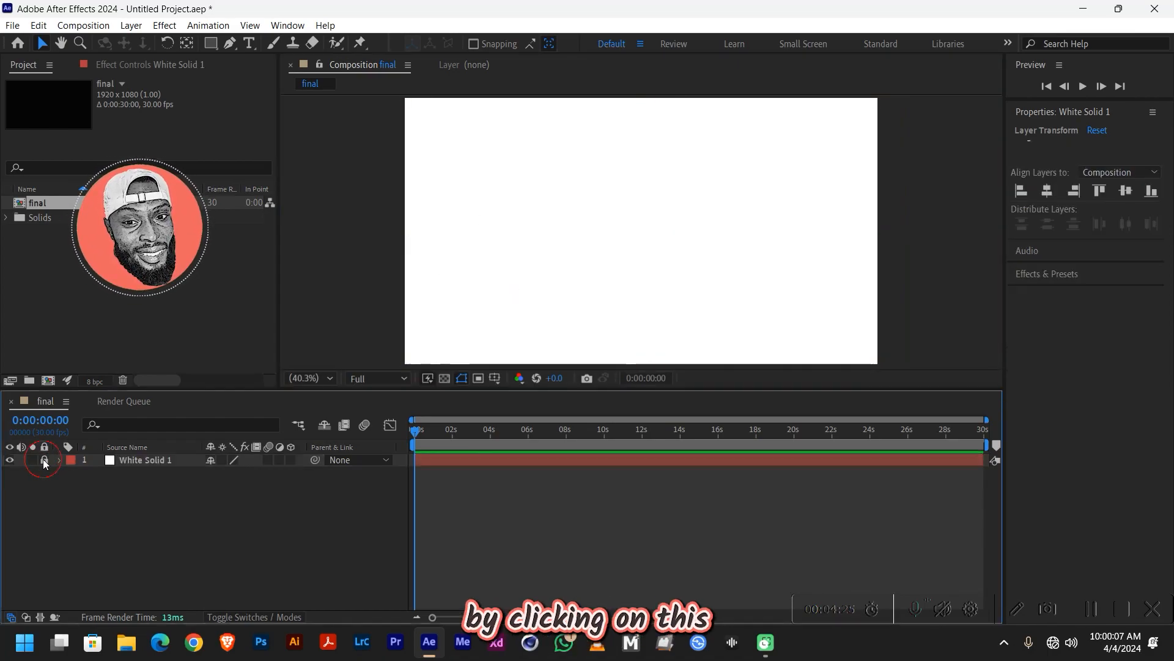
drag(619, 216, 716, 223)
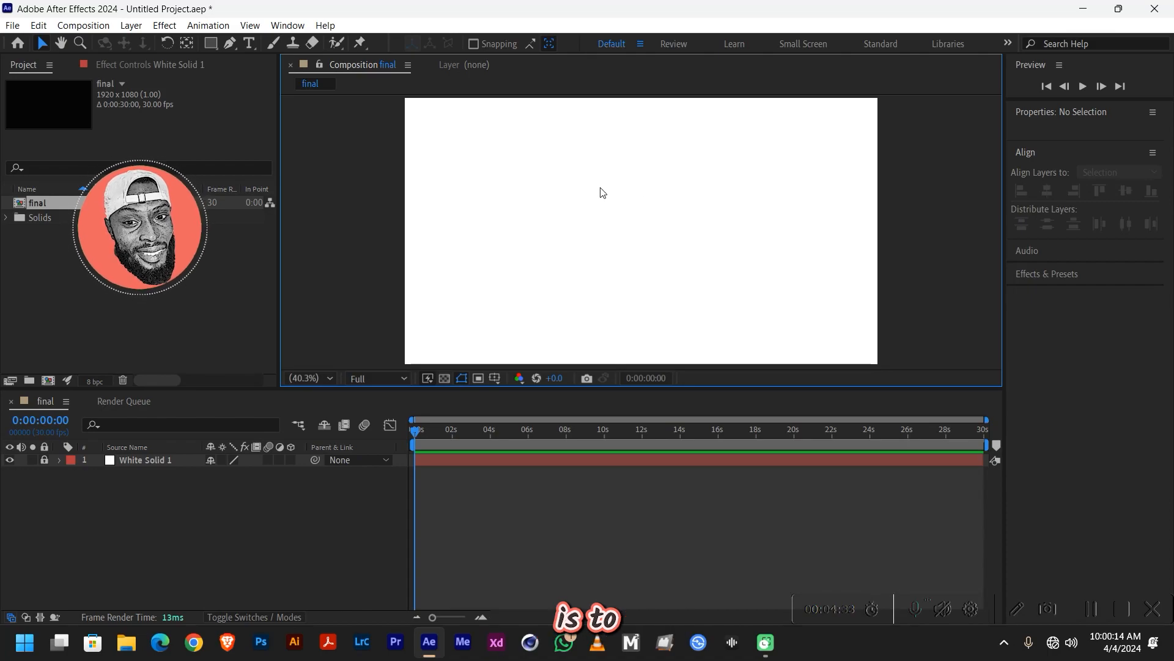
Step: Add a text layer reading ANIMATION to the composition
key(ctrl+t)
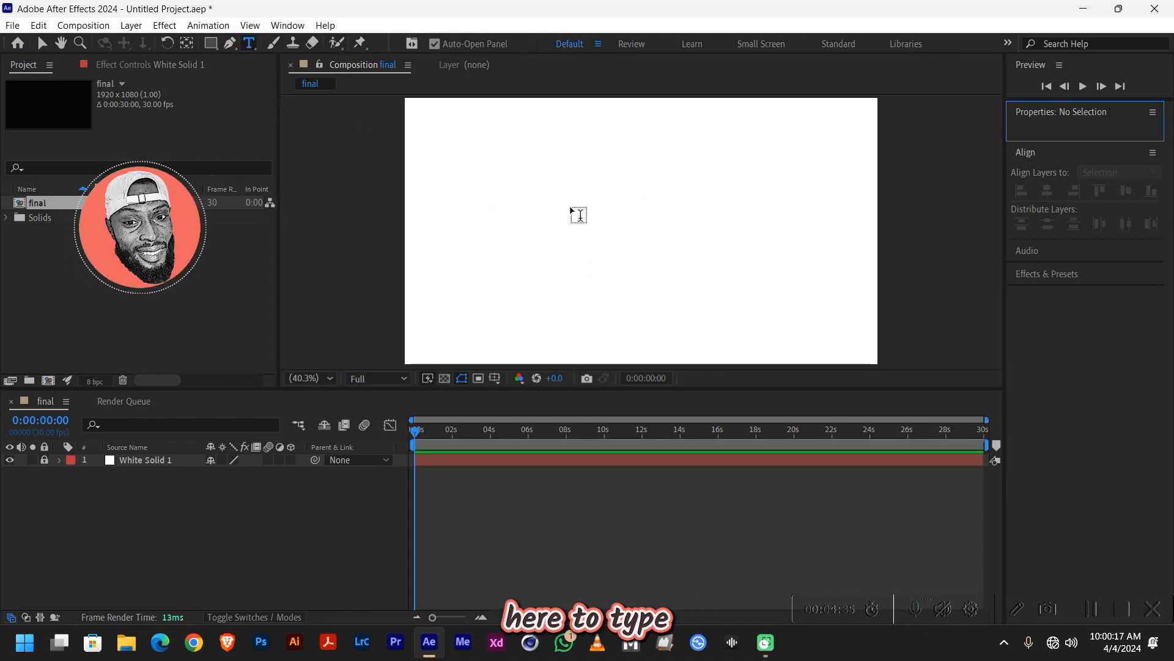
click(523, 218)
text(ANIMATION)
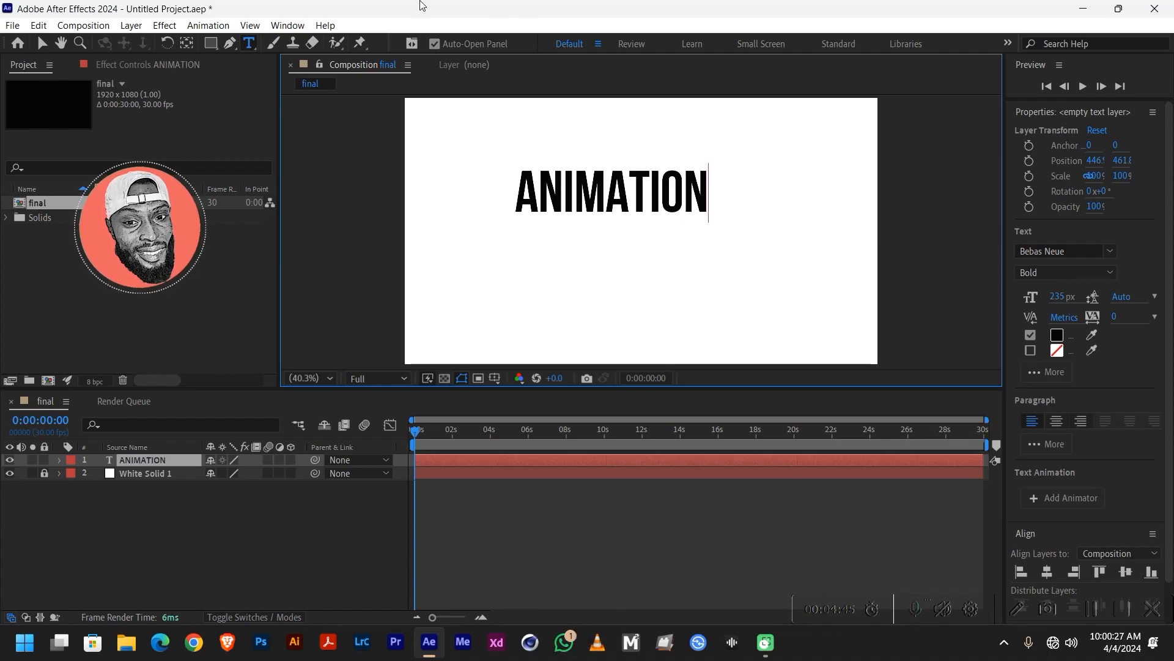
click(46, 41)
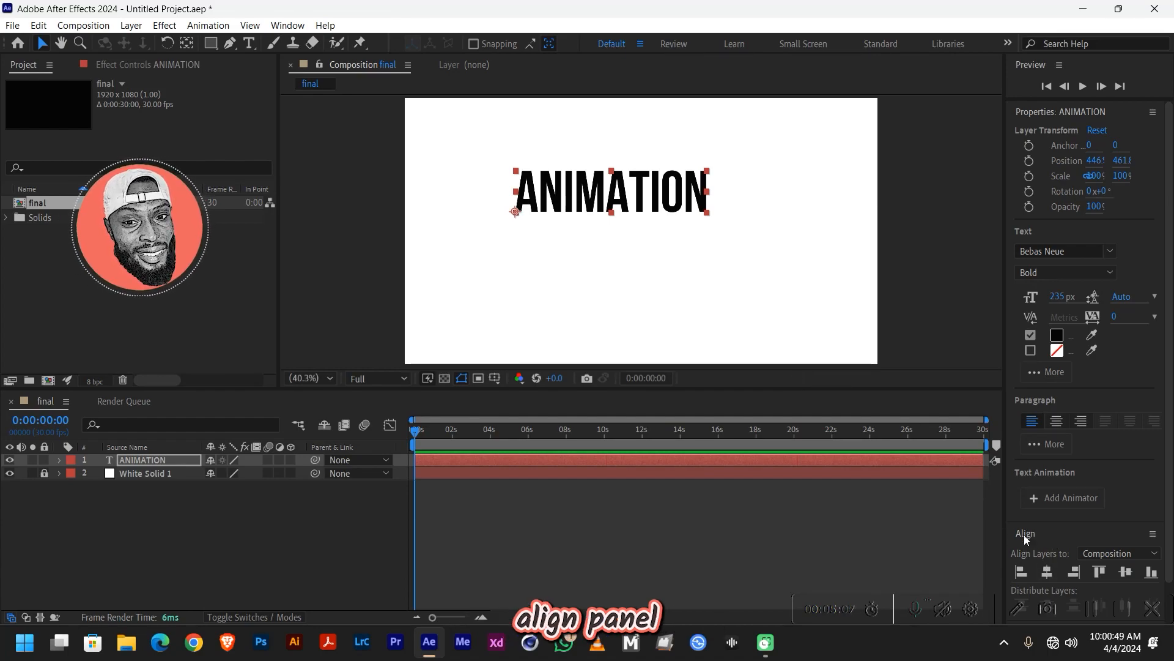
Step: Center the ANIMATION text horizontally and vertically in the composition
click(1047, 571)
key(Caps_Lock)
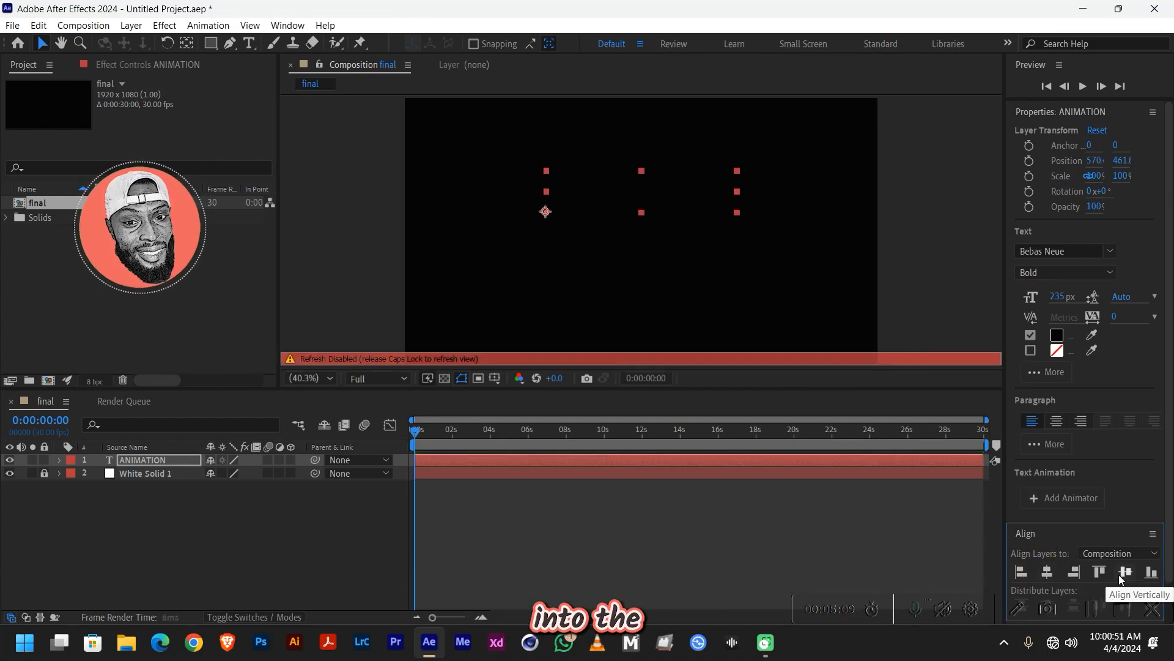
key(Caps_Lock)
click(1128, 574)
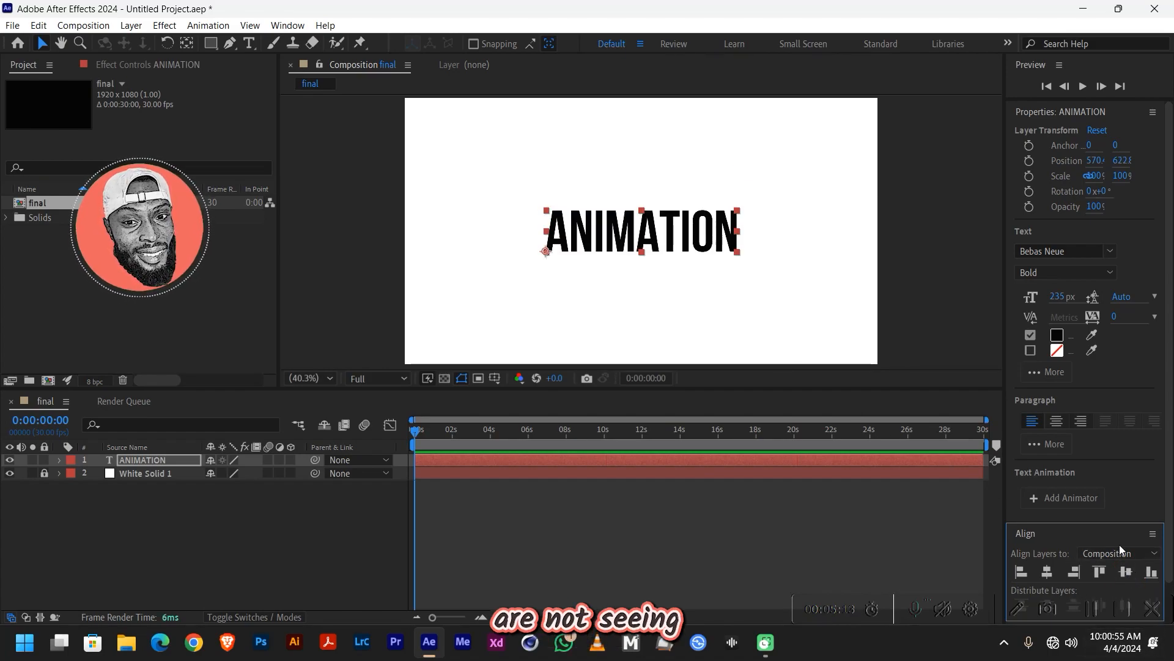
click(288, 25)
mouse_move(364, 39)
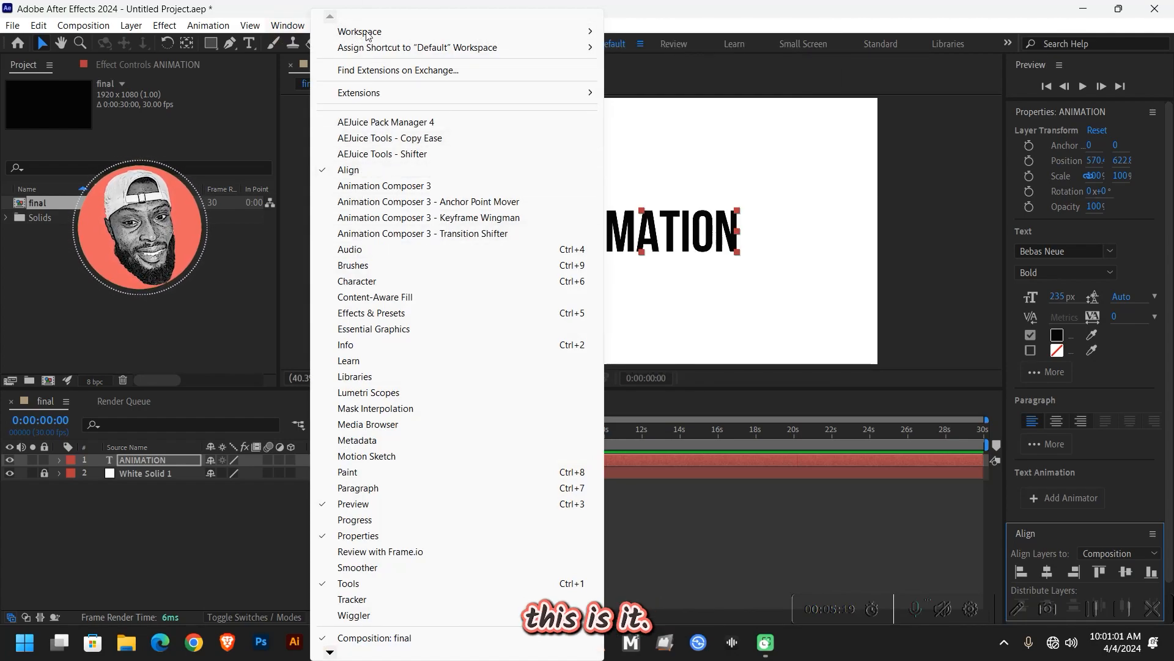
click(337, 7)
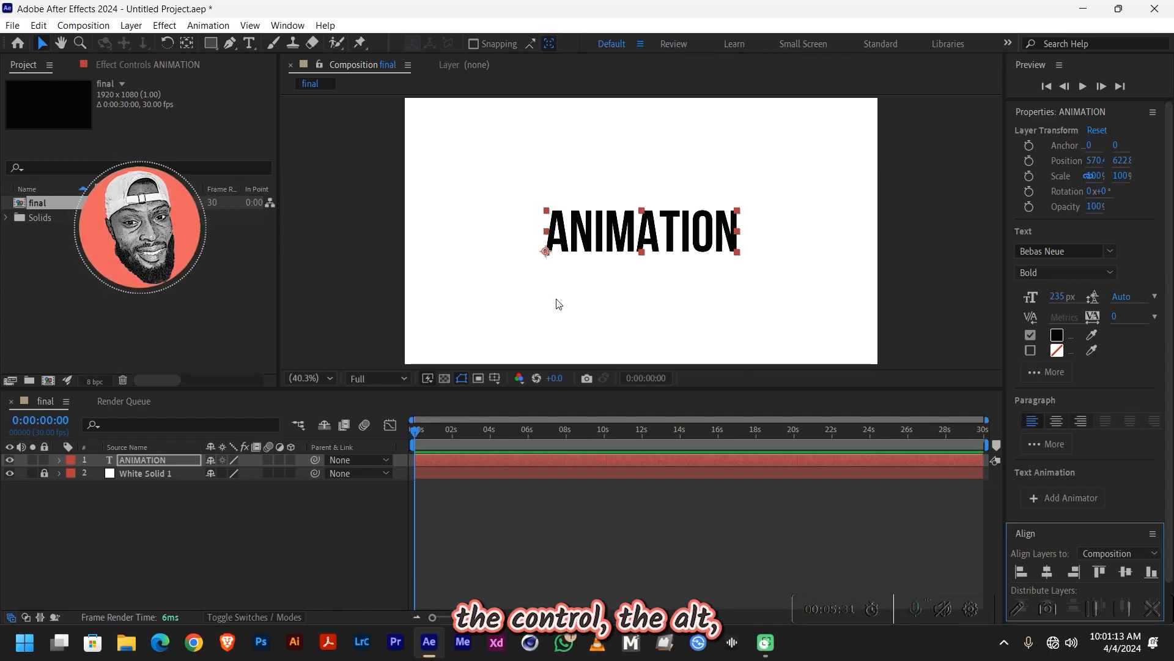
Step: Center the ANIMATION layer's anchor point on the text and create shapes from the text
key(ctrl+alt+Home)
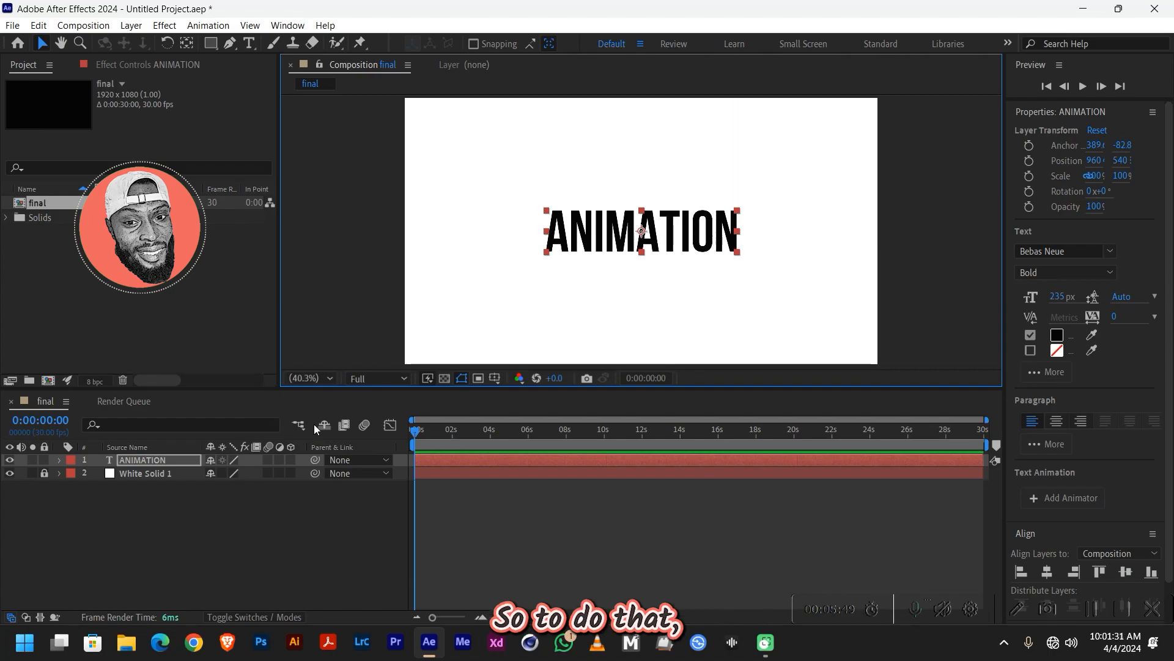
right_click(131, 460)
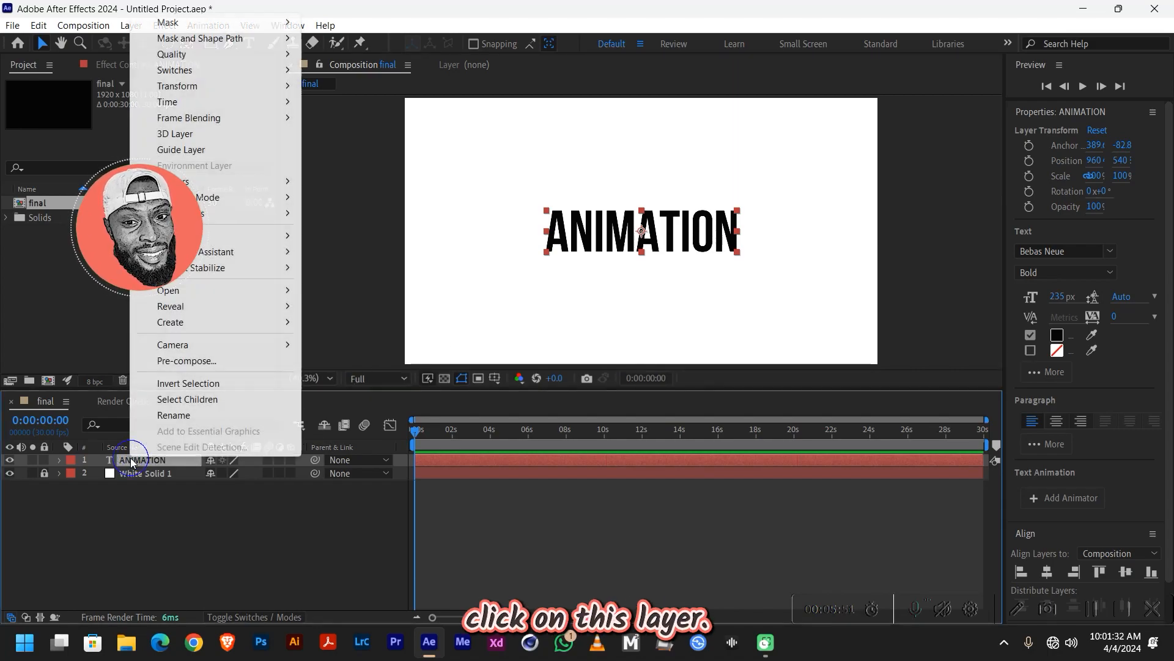
mouse_move(210, 341)
mouse_move(222, 322)
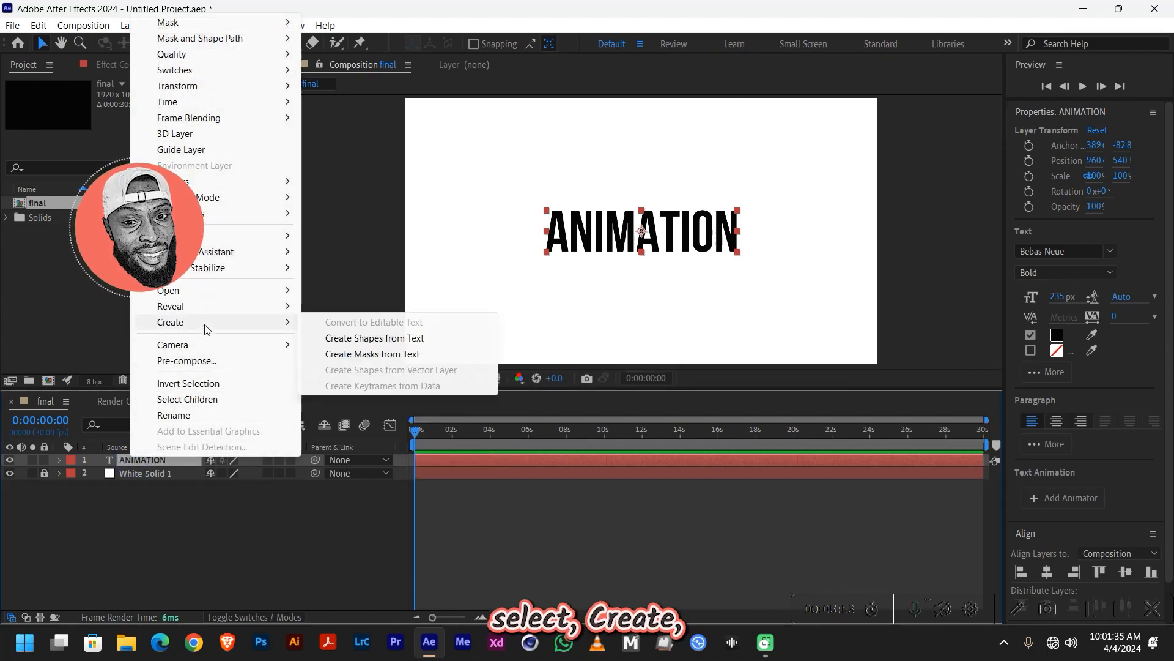
click(346, 340)
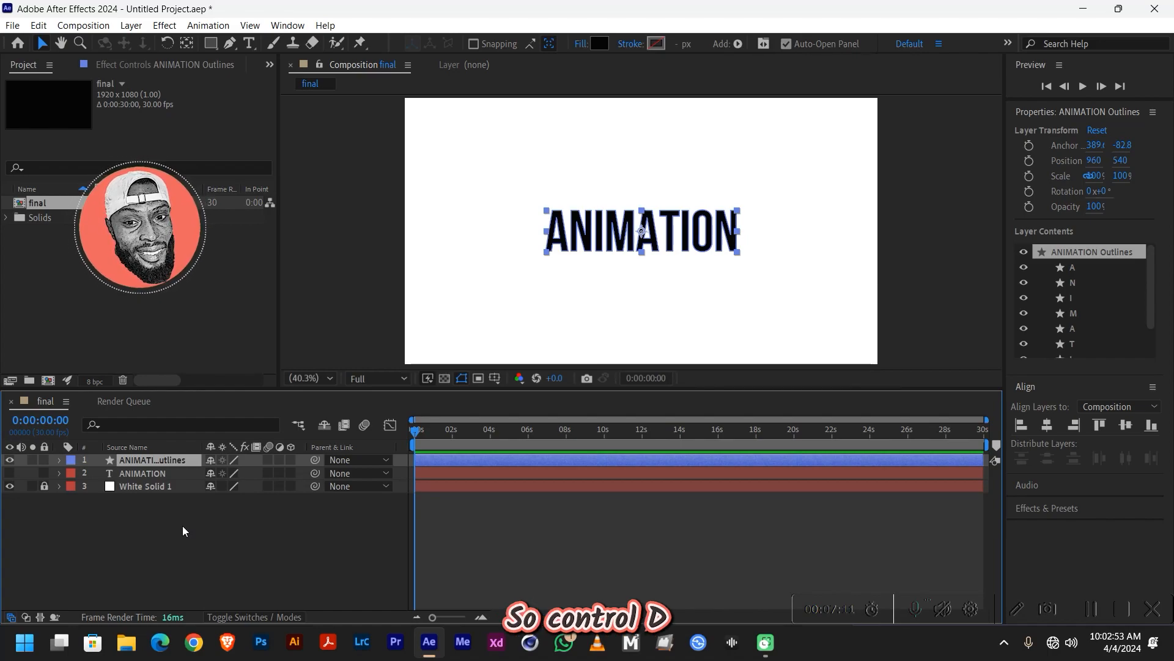
Step: Duplicate the ANIMATION outlines shape layer eight times, giving one layer per letter
key(ctrl+d)
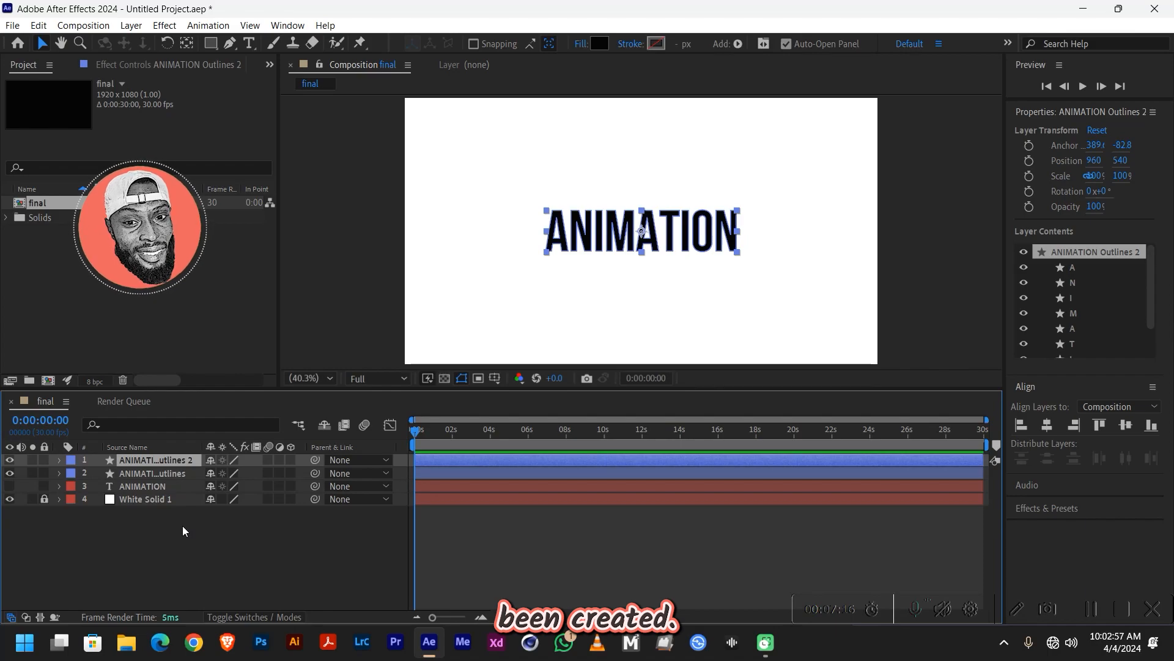
key(ctrl+d)
key(ctrl+d)
key(ctrl+d)
key(ctrl+d)
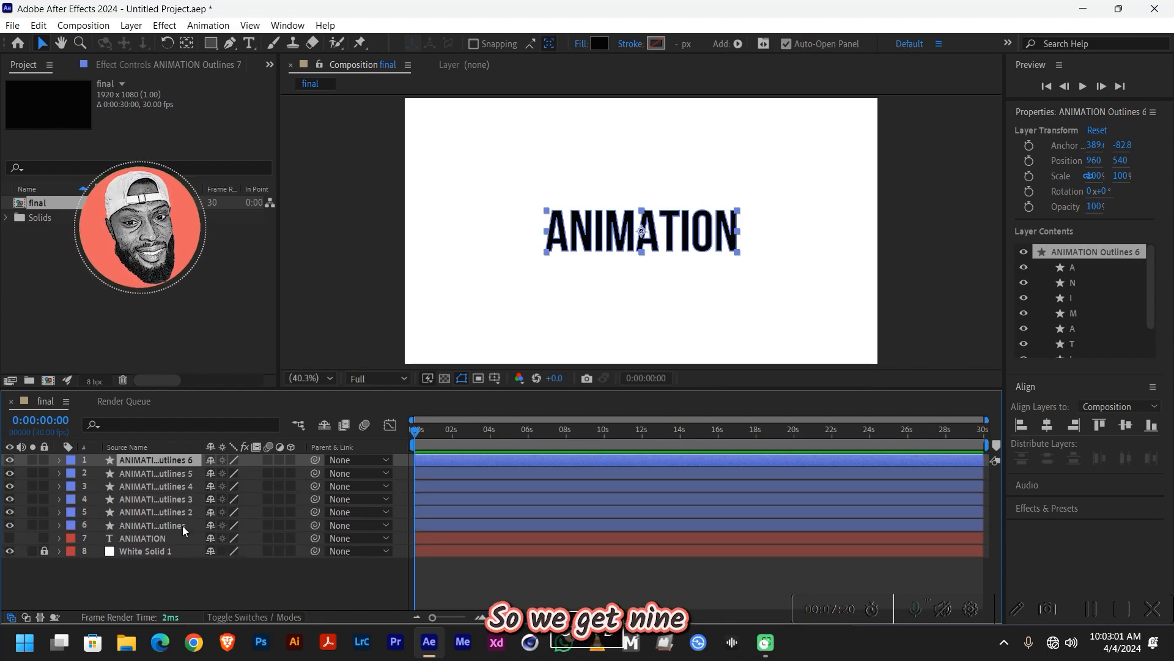
key(ctrl+d)
key(ctrl+d)
key(ctrl+d)
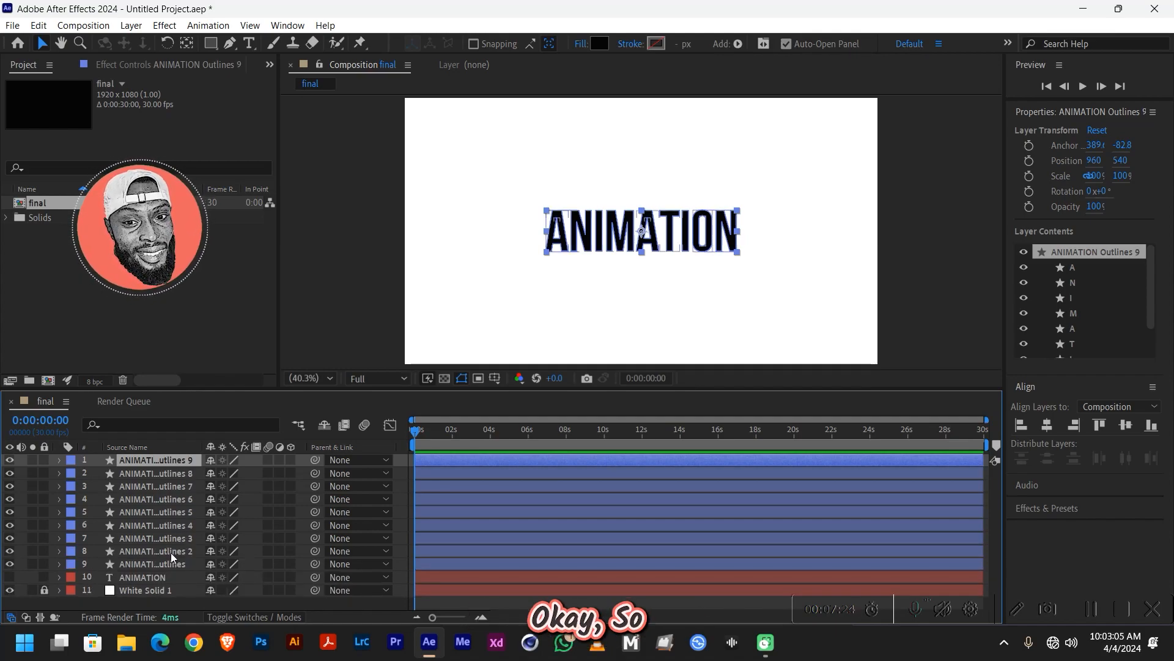
Step: Delete every letter group except the first A from the contents of the ANIMATION Outlines layer
click(149, 564)
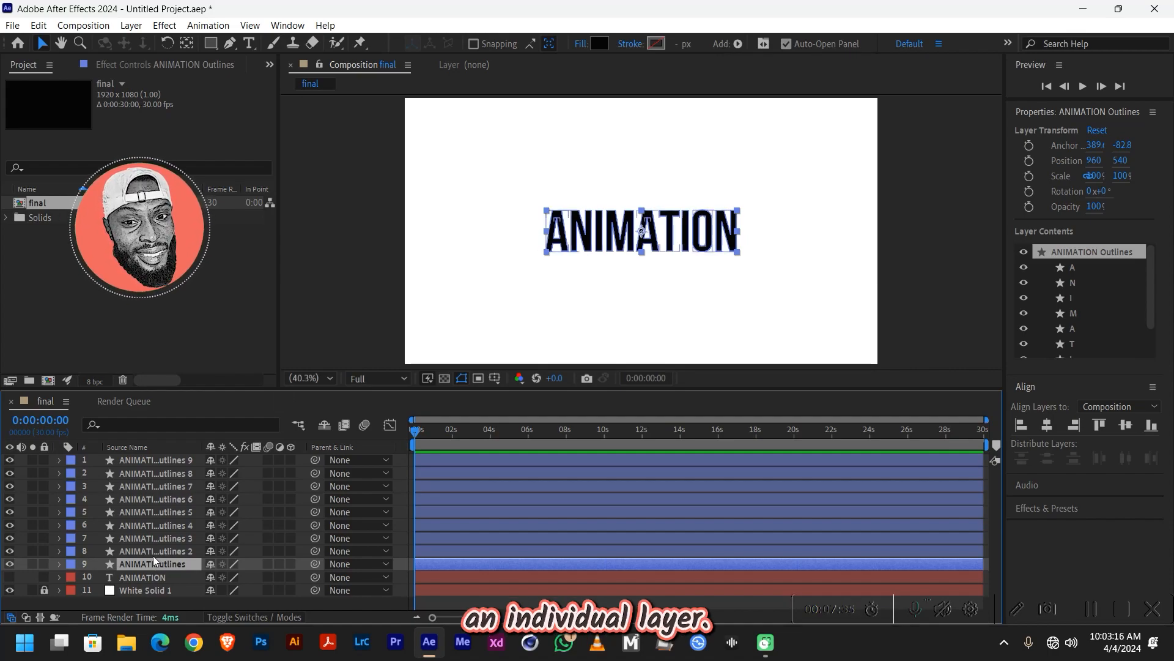
click(60, 563)
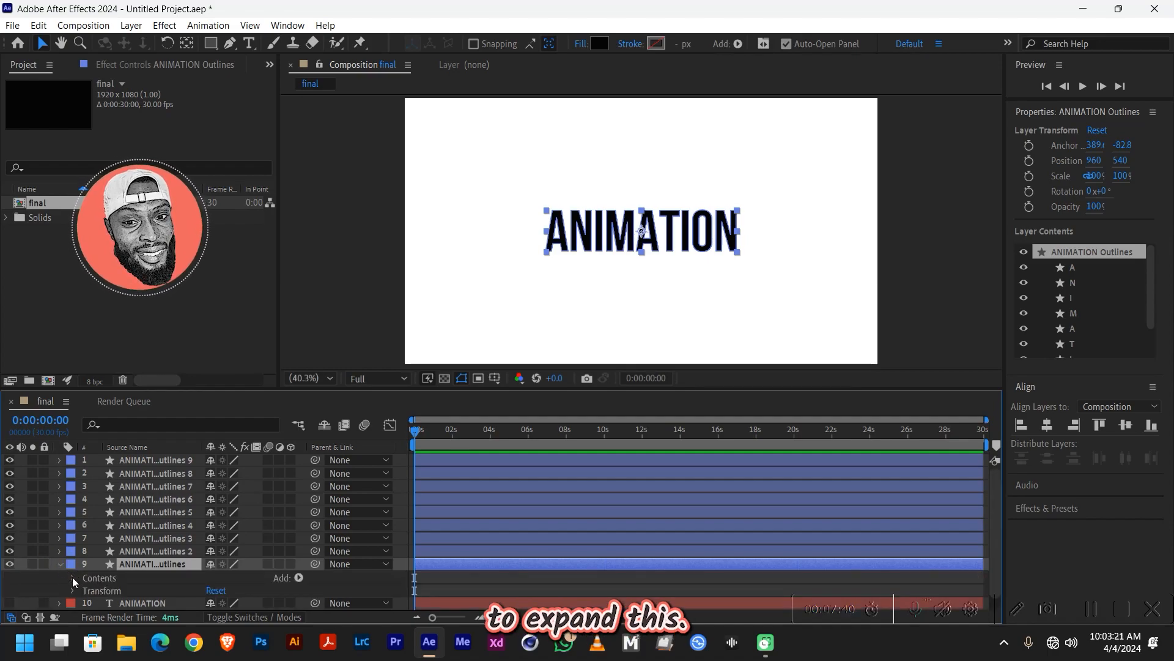
click(73, 578)
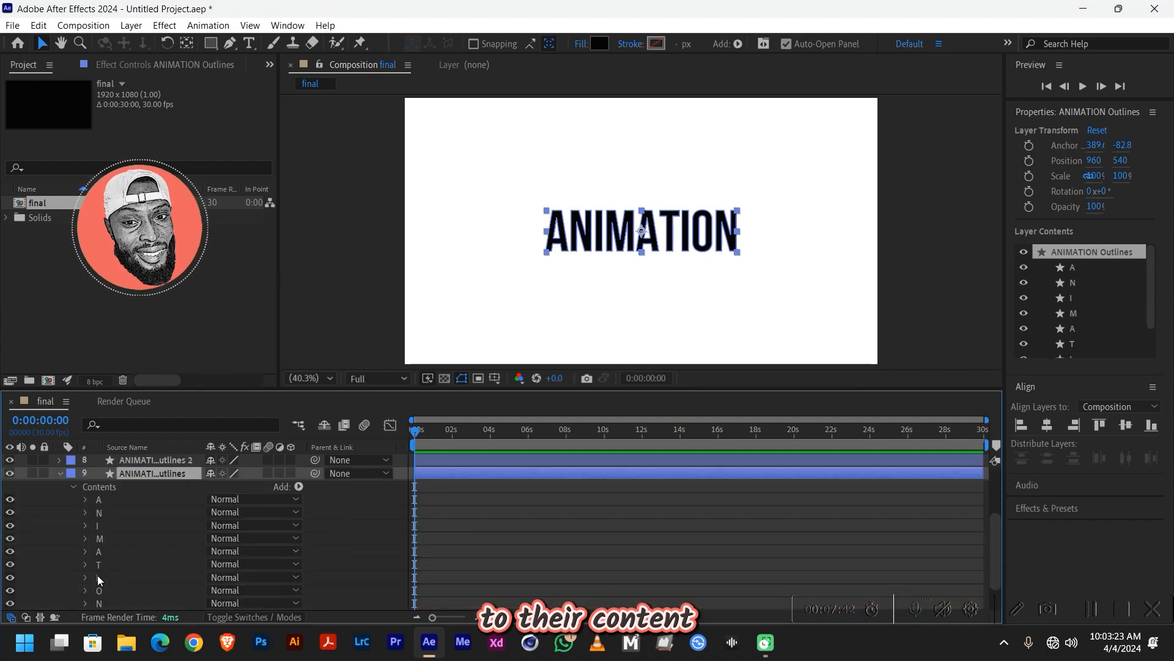
click(104, 498)
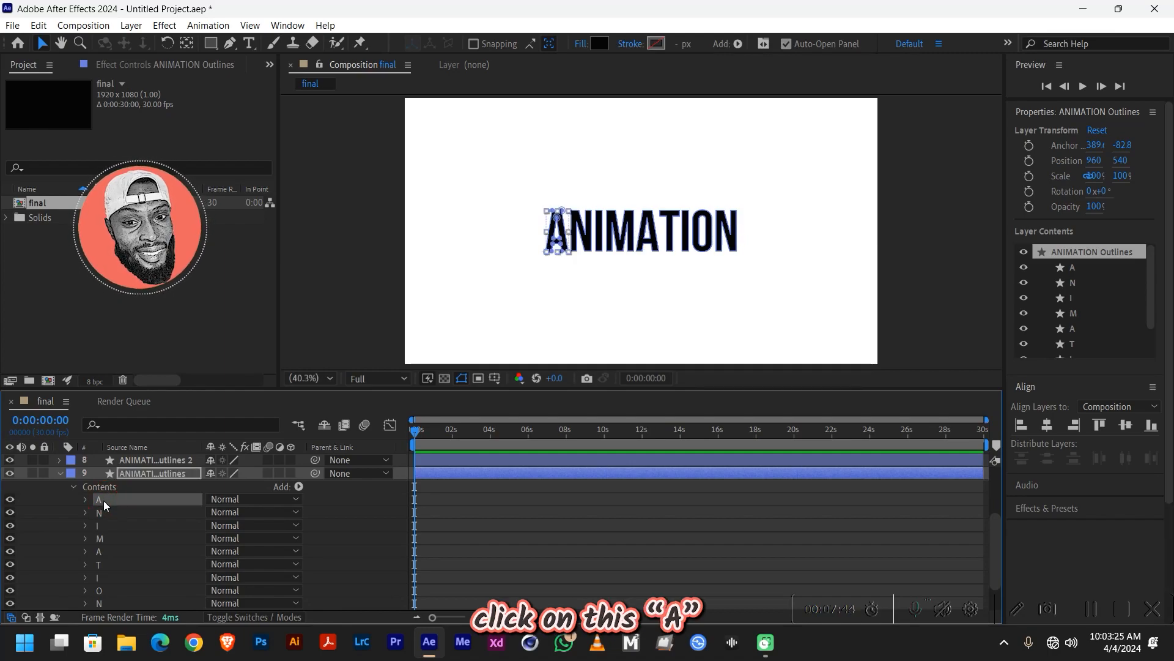
shift+click(112, 601)
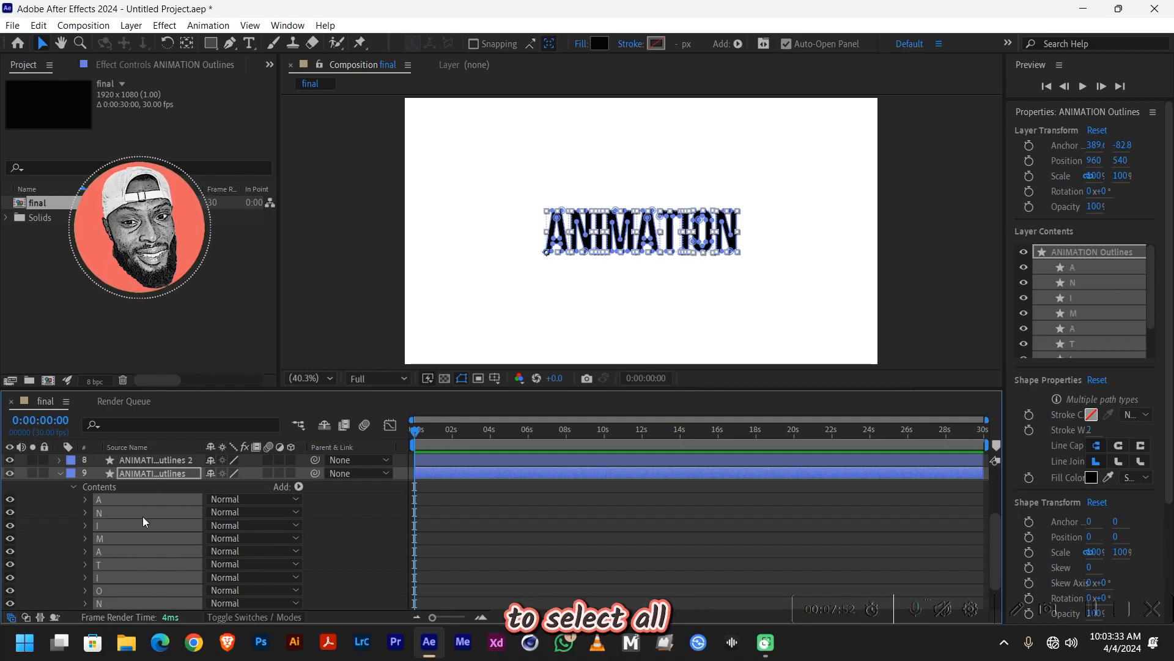
click(109, 498)
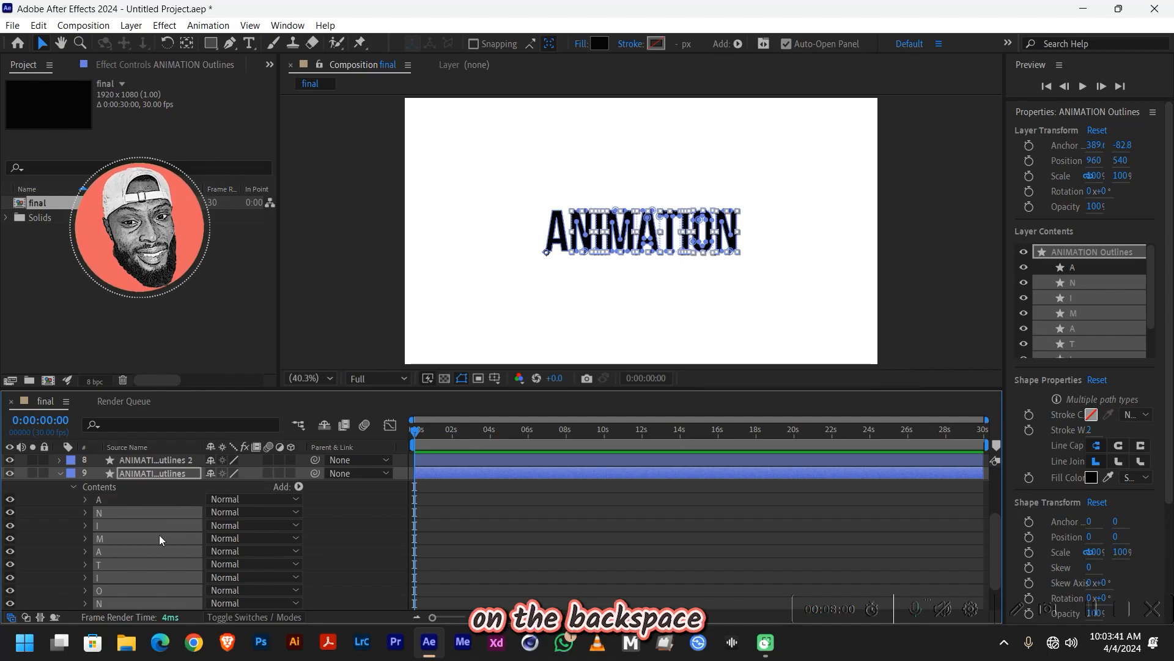
key(BackSpace)
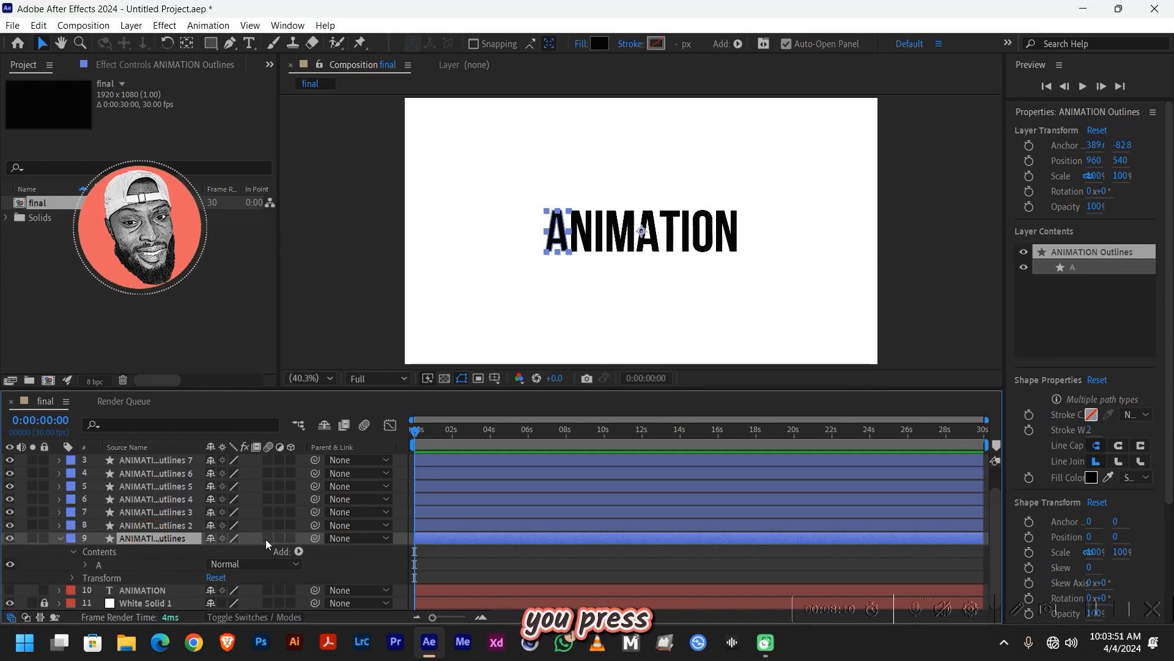
Step: Rename the ANIMATION Outlines layer to A and collapse its properties
key(Return)
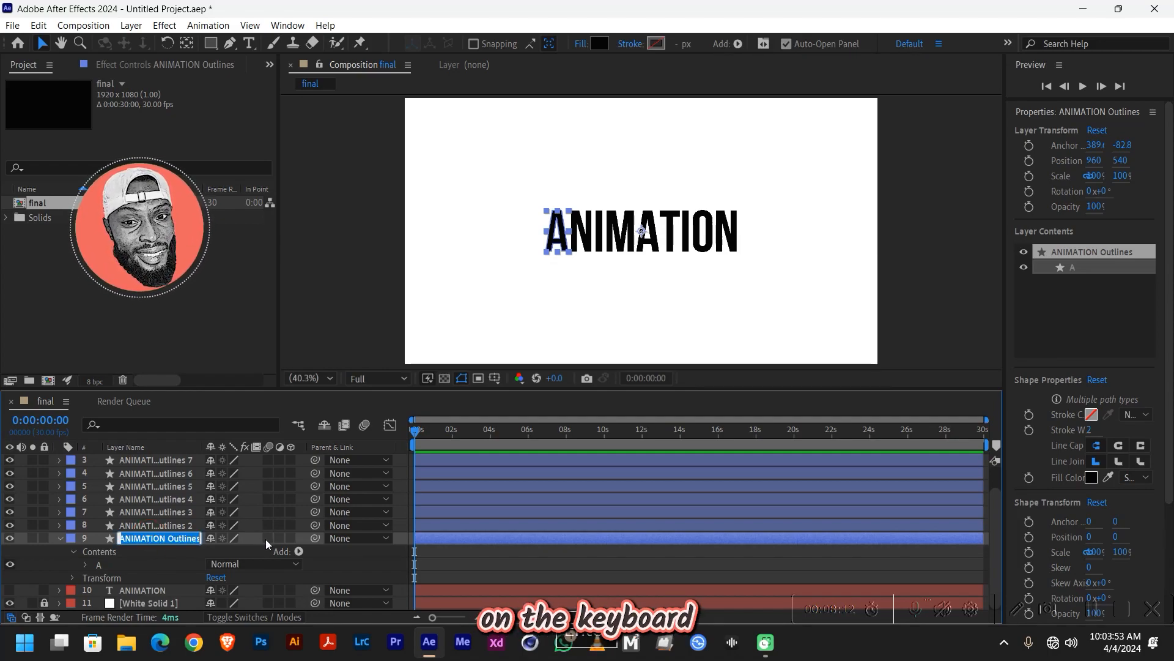
text(A)
key(Return)
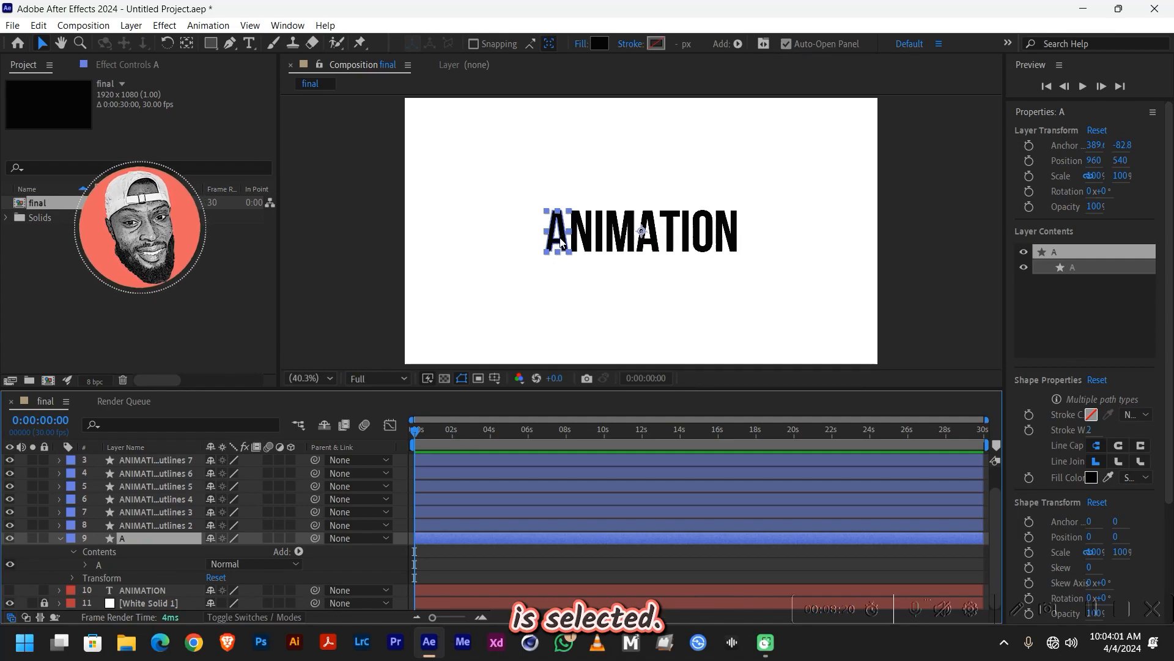
click(61, 539)
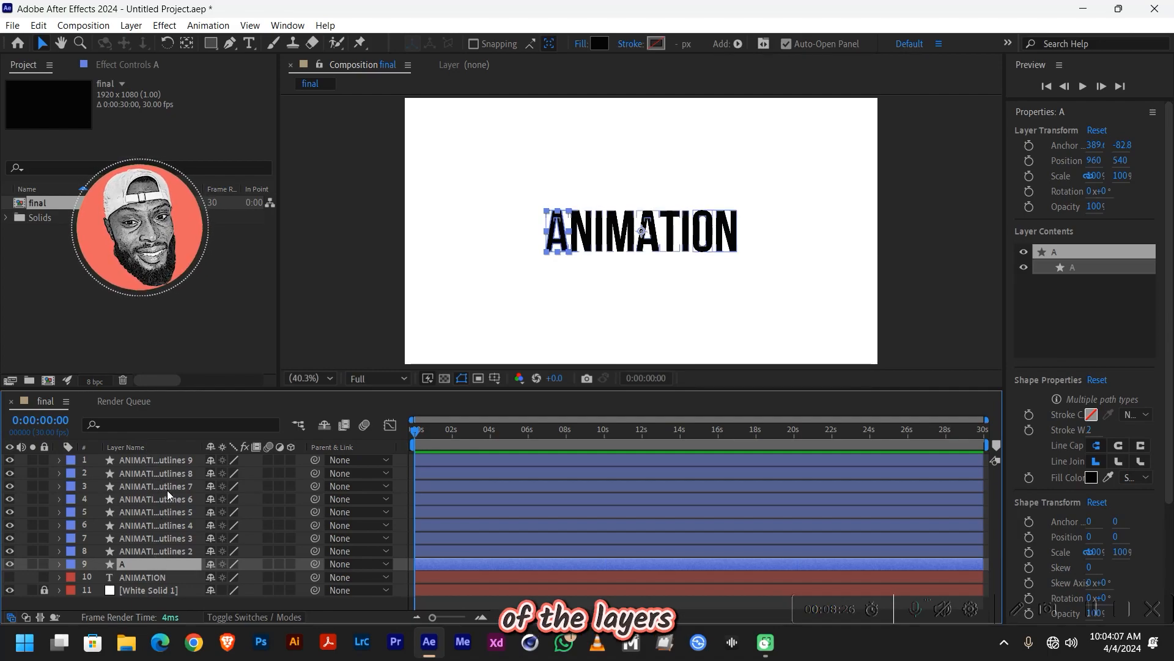
Step: Delete every letter group except the first N from the contents of the ANIMATION Outlines 2 layer
click(134, 550)
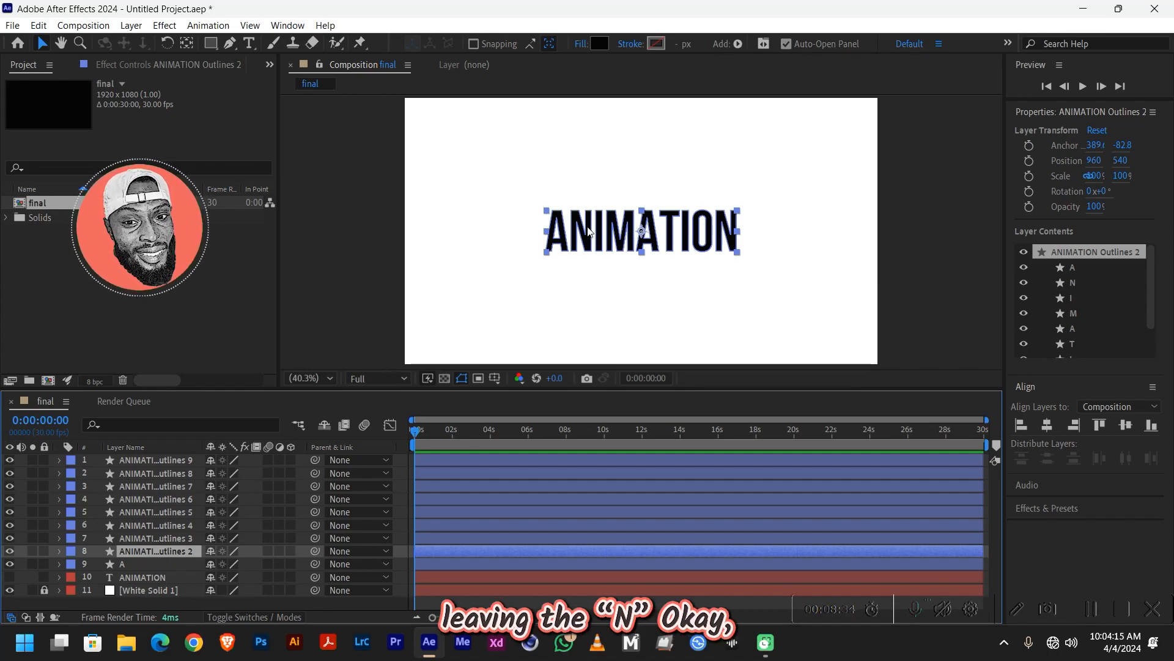
click(59, 552)
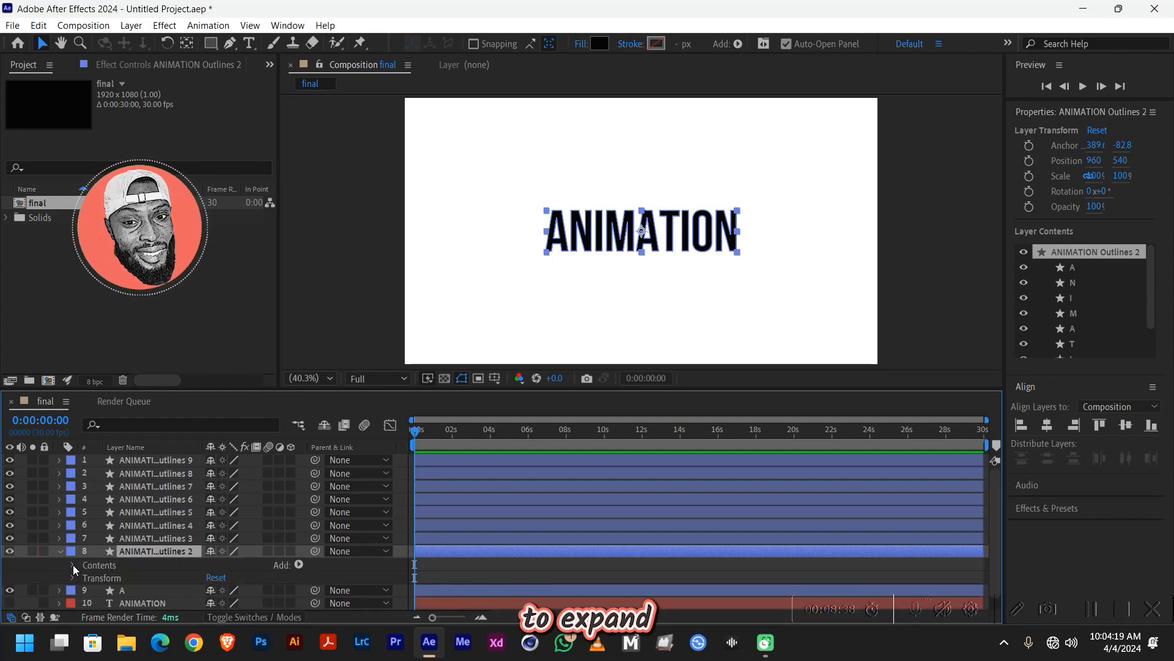
click(72, 565)
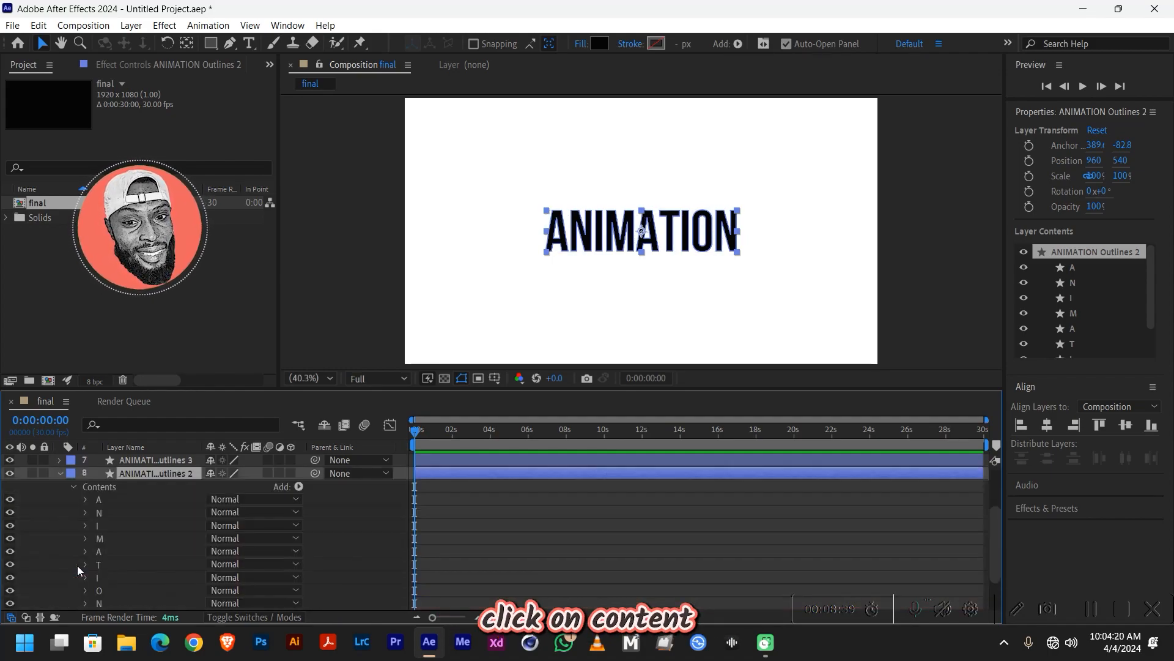
click(107, 497)
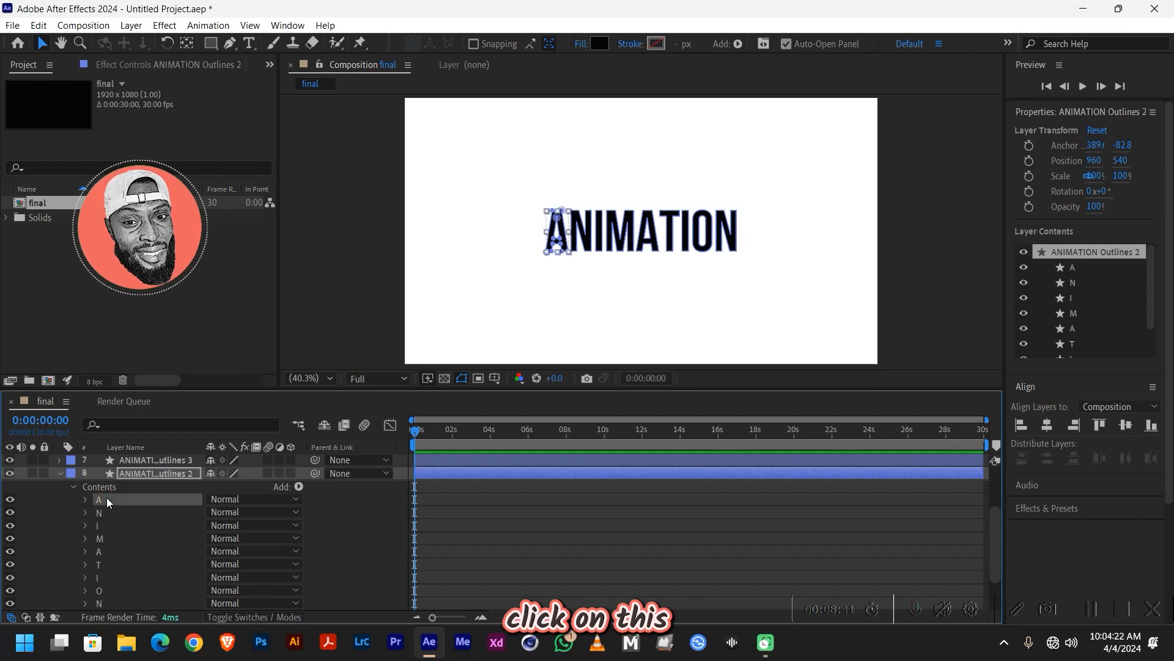
shift+click(108, 602)
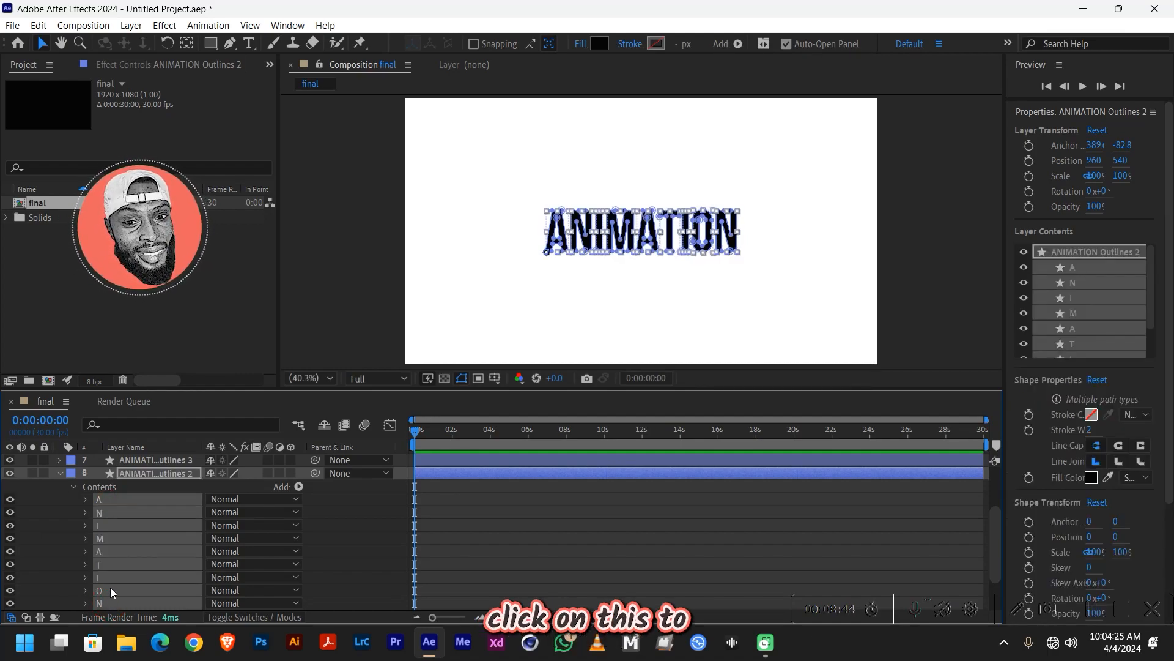
ctrl+click(104, 510)
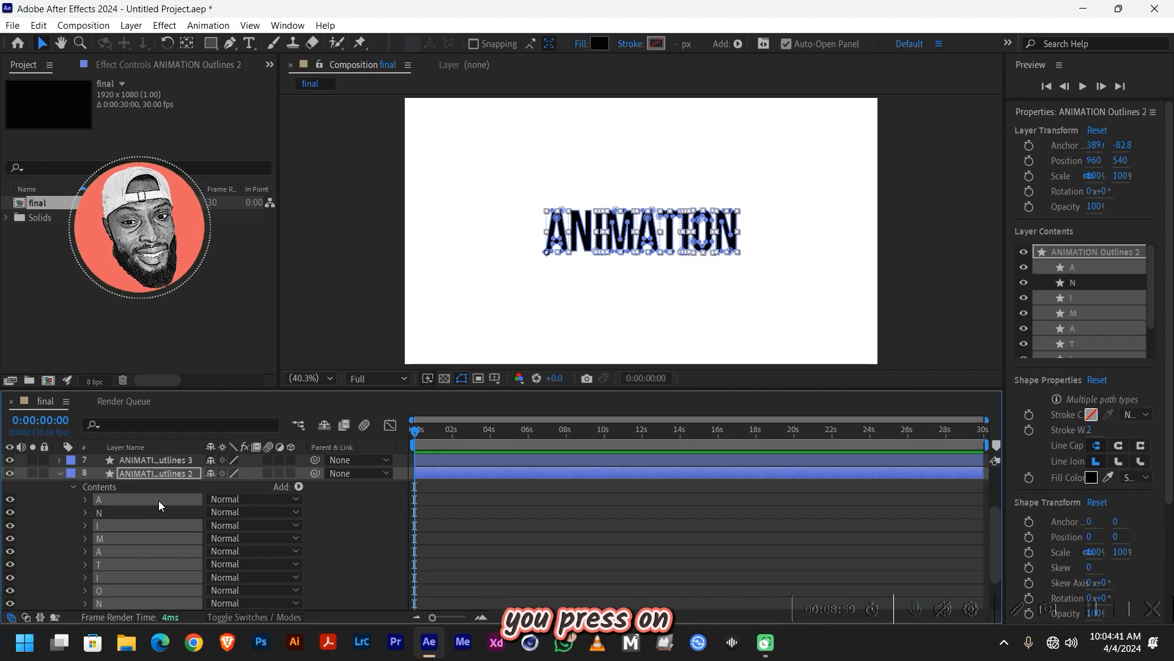
key(BackSpace)
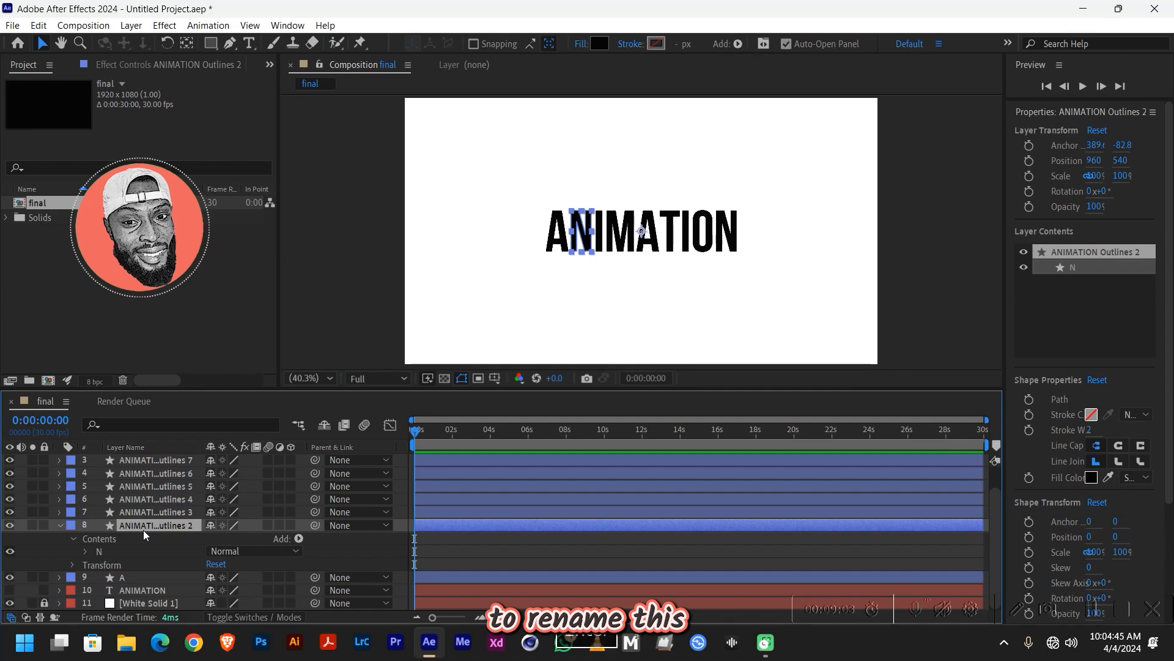
Step: Rename the ANIMATION Outlines 2 layer to N and collapse its properties
key(Return)
text(N)
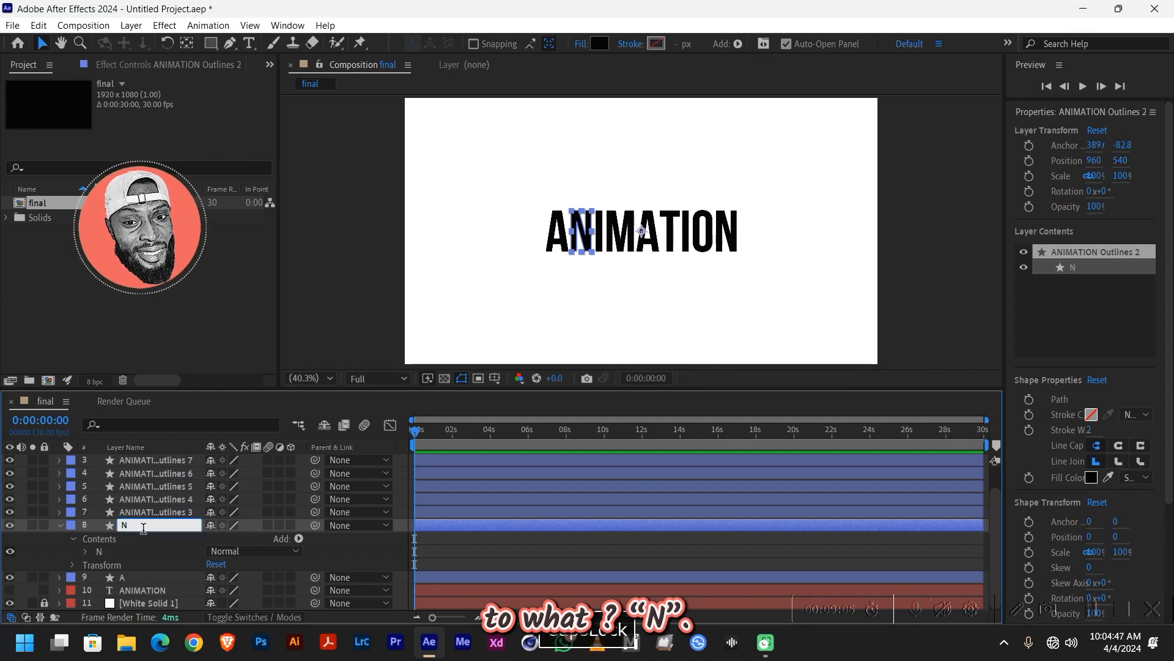
key(Return)
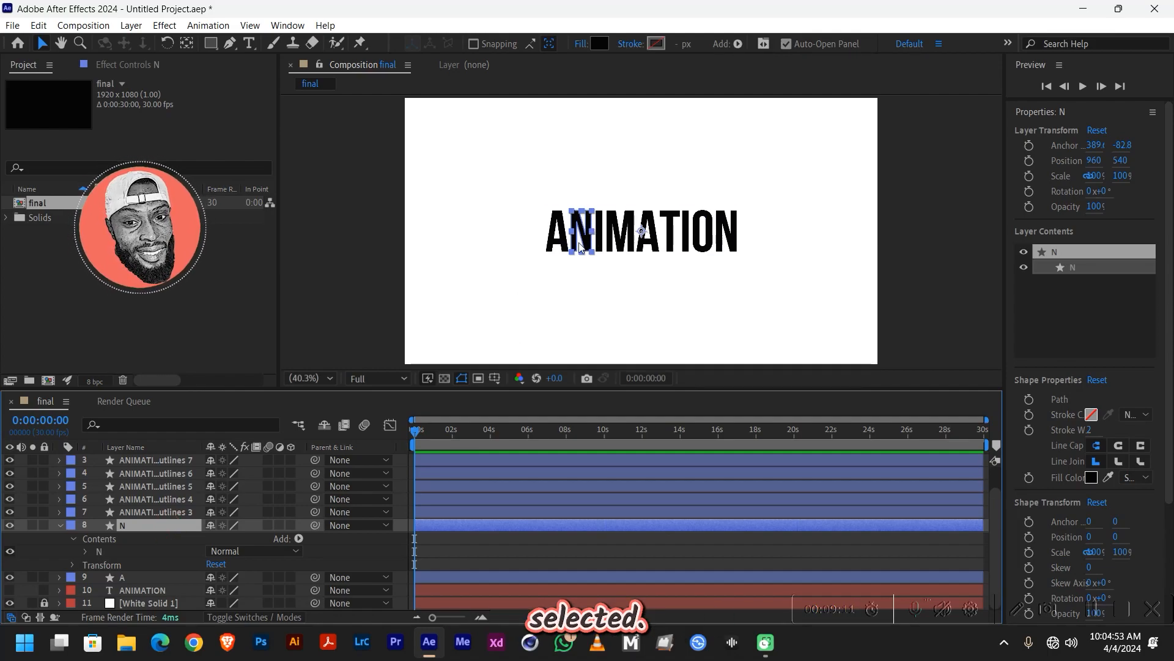
click(147, 580)
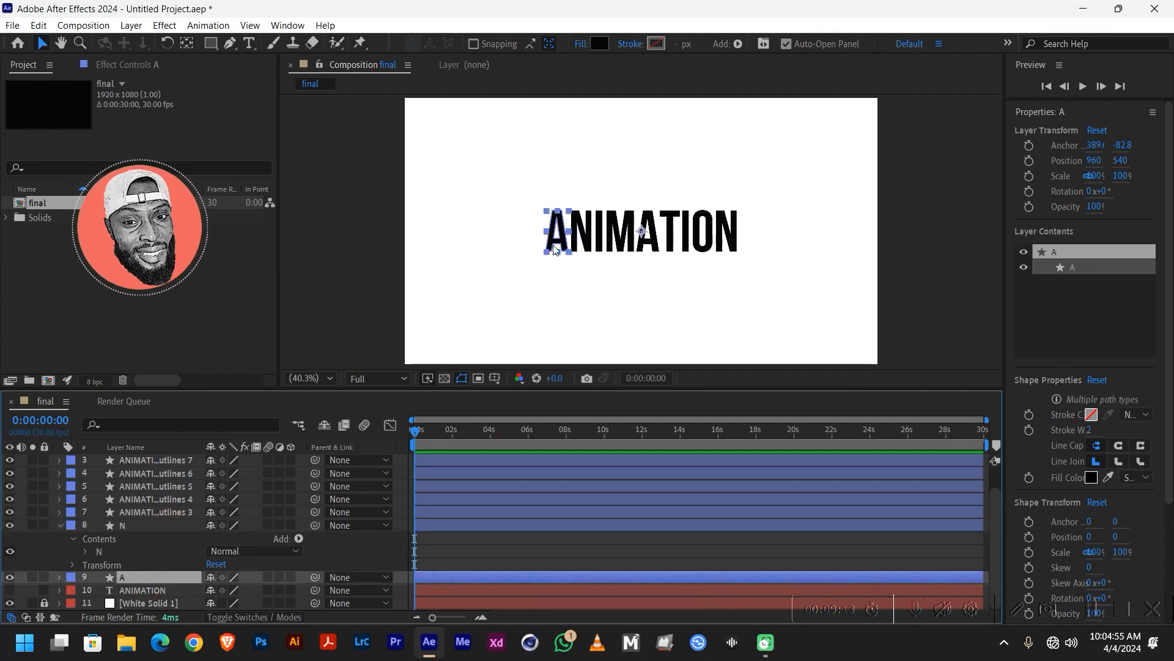
click(61, 526)
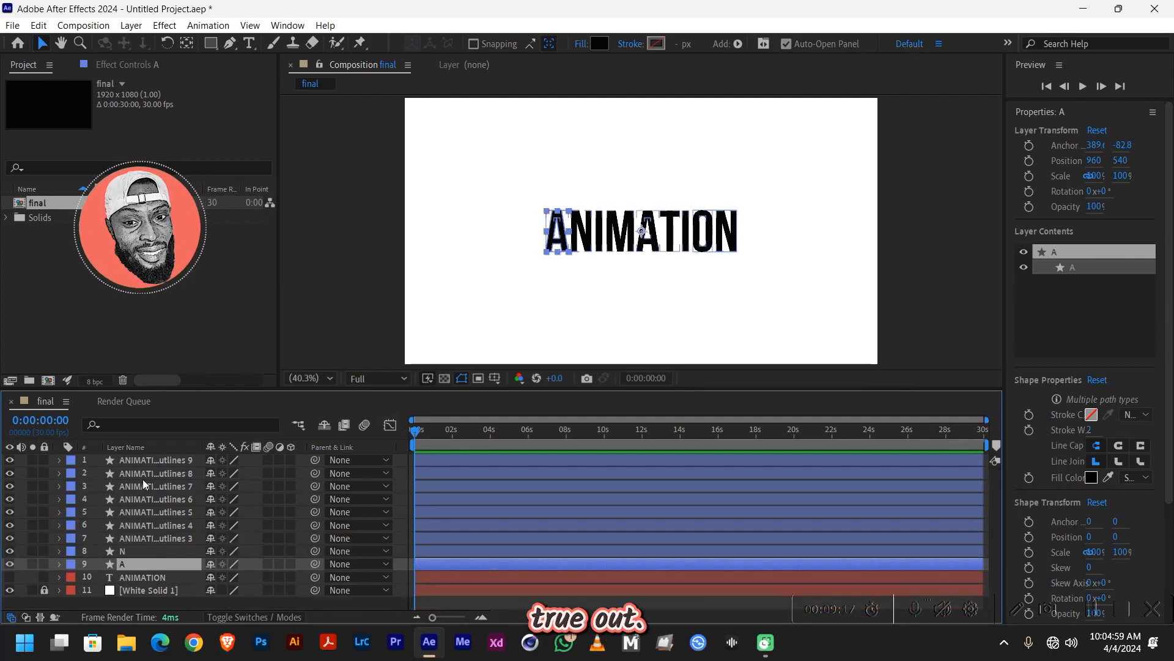
Step: Remove all letters except the first I from the ANIMATION Outlines 3 layer and rename it I
click(157, 538)
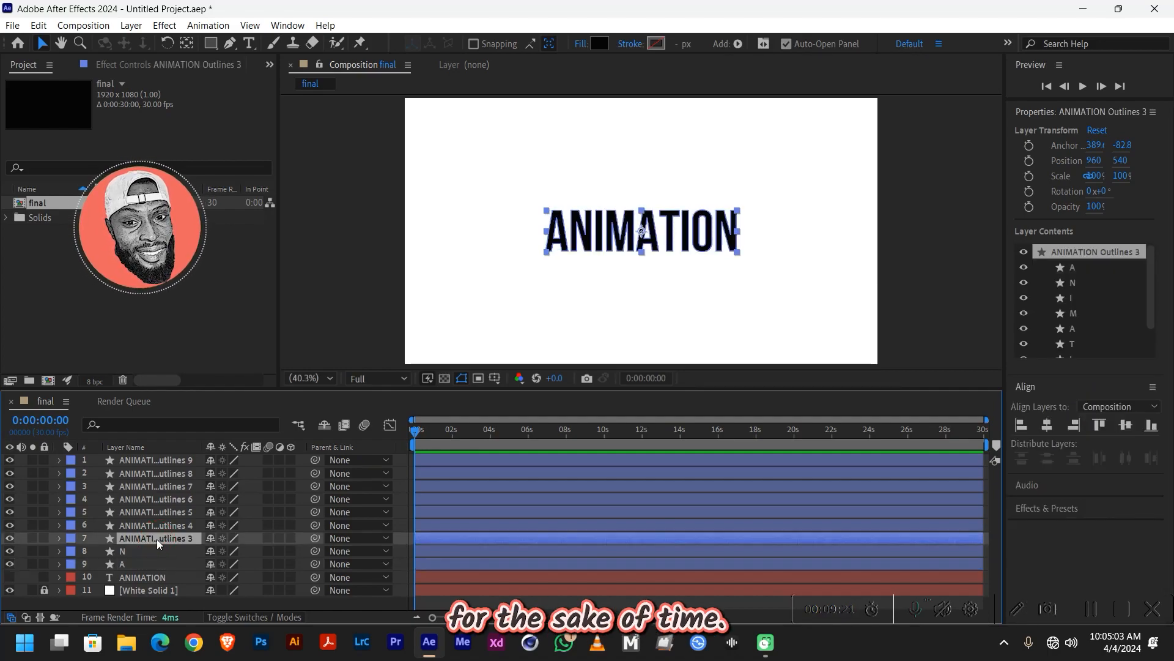
key(ctrl+a)
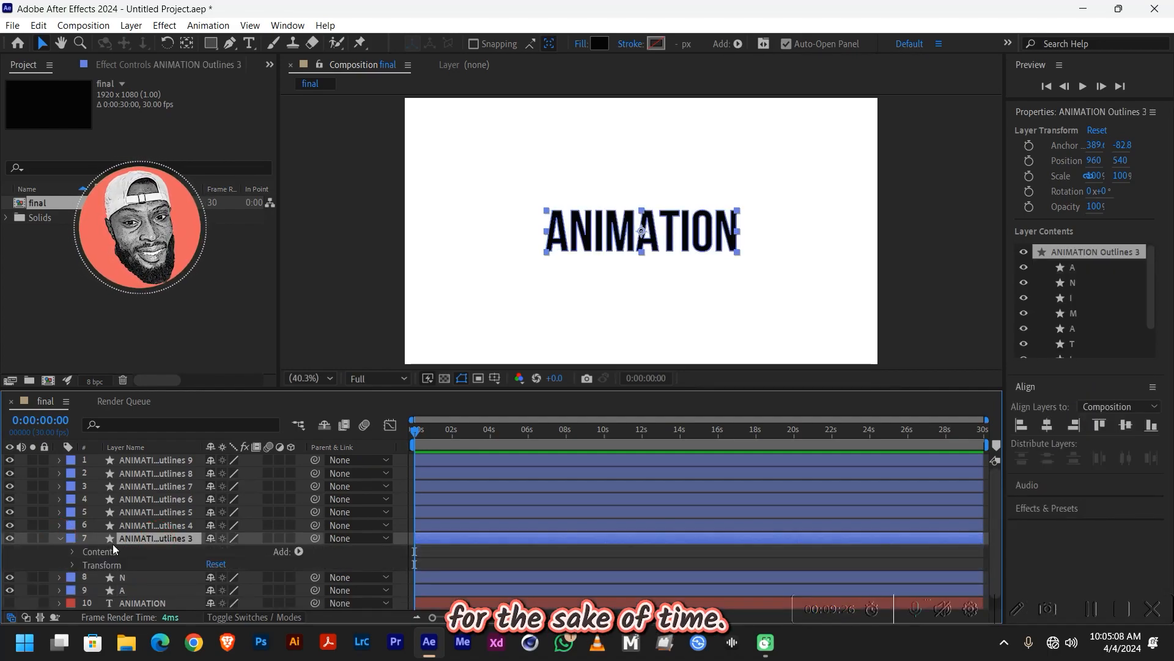
ctrl+click(116, 526)
key(BackSpace)
key(Return)
key(Caps_Lock)
text(I)
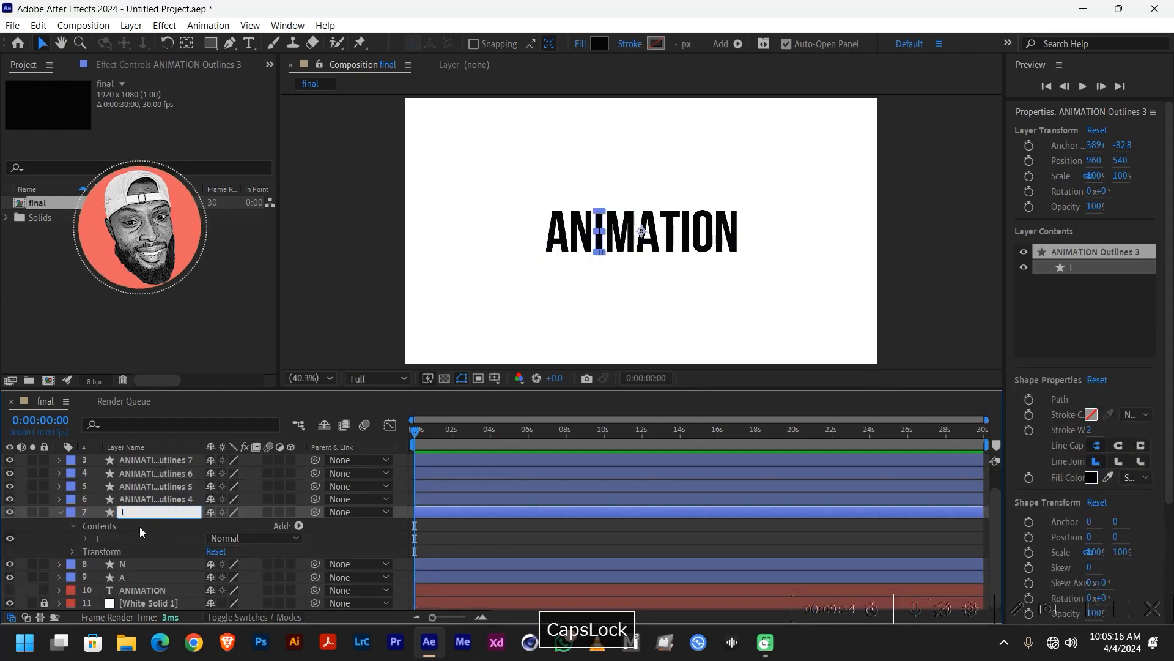
key(Return)
click(60, 512)
Step: Remove all letters except M from the ANIMATION Outlines 4 layer and rename it M
click(136, 524)
click(59, 525)
click(73, 538)
key(ctrl+a)
ctrl+click(159, 543)
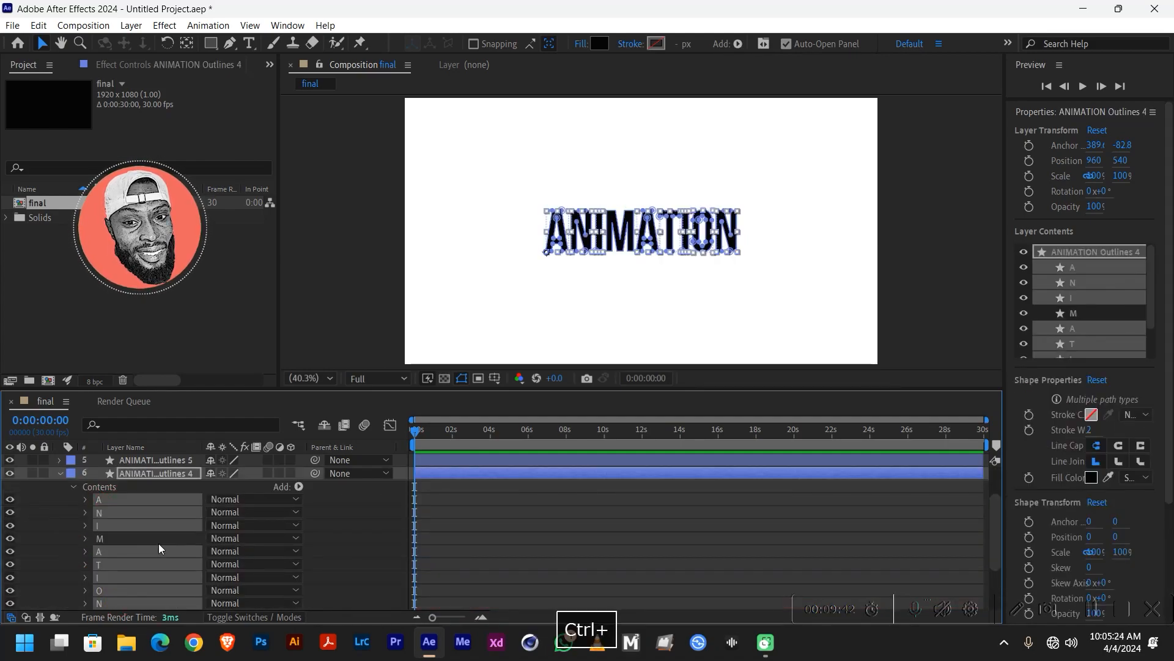
key(BackSpace)
key(Return)
text(m)
key(Return)
click(59, 498)
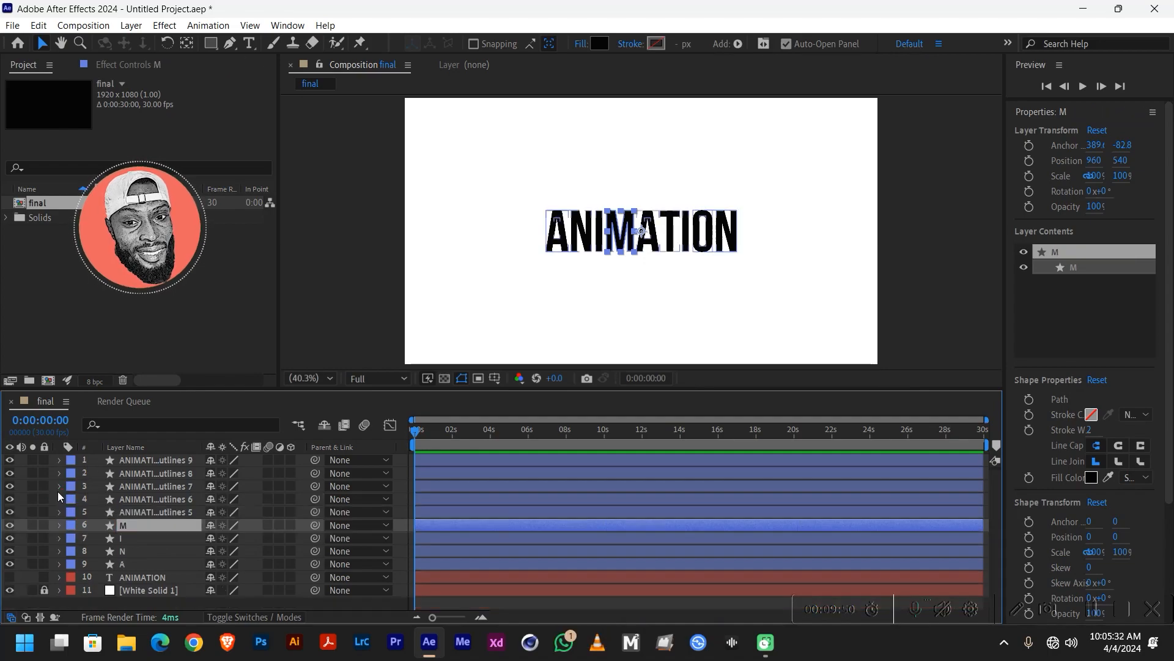
Step: Remove all letters except the second A from the ANIMATION Outlines 5 layer and rename it A
click(59, 485)
click(66, 522)
key(ctrl+a)
ctrl+click(177, 551)
key(BackSpace)
key(Return)
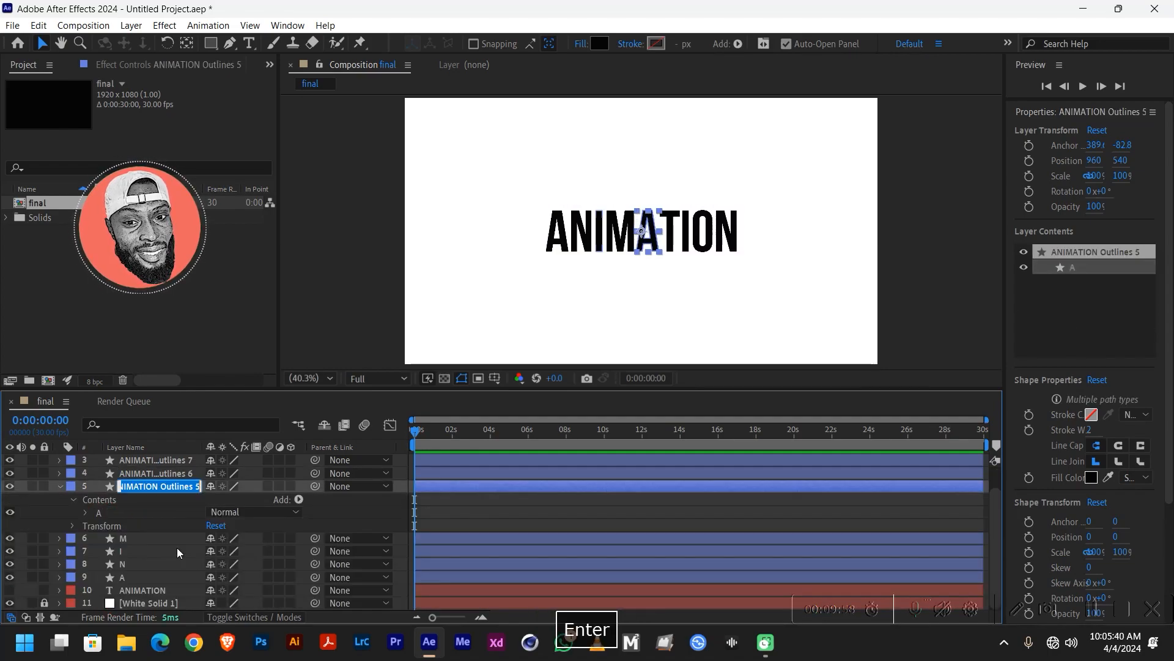
text(A)
key(Return)
Step: Remove all letters except T from the ANIMATION Outlines 6 layer and rename it T
click(60, 498)
click(73, 512)
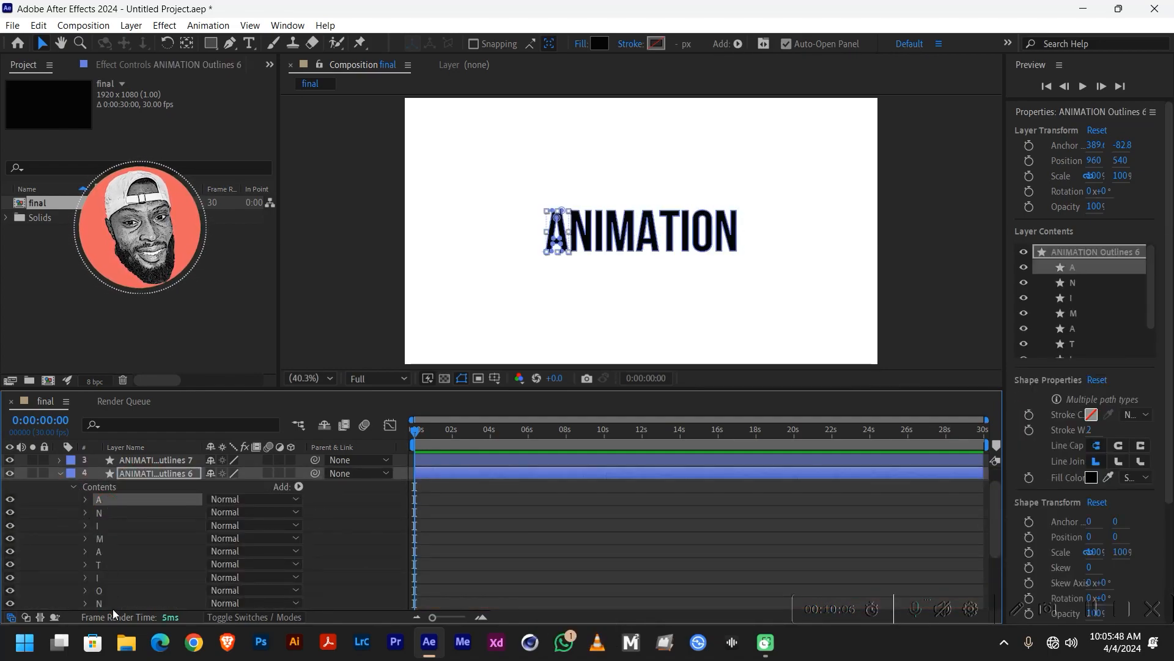
key(ctrl+a)
ctrl+click(207, 561)
key(BackSpace)
key(Return)
key(Caps_Lock)
text(T)
key(Return)
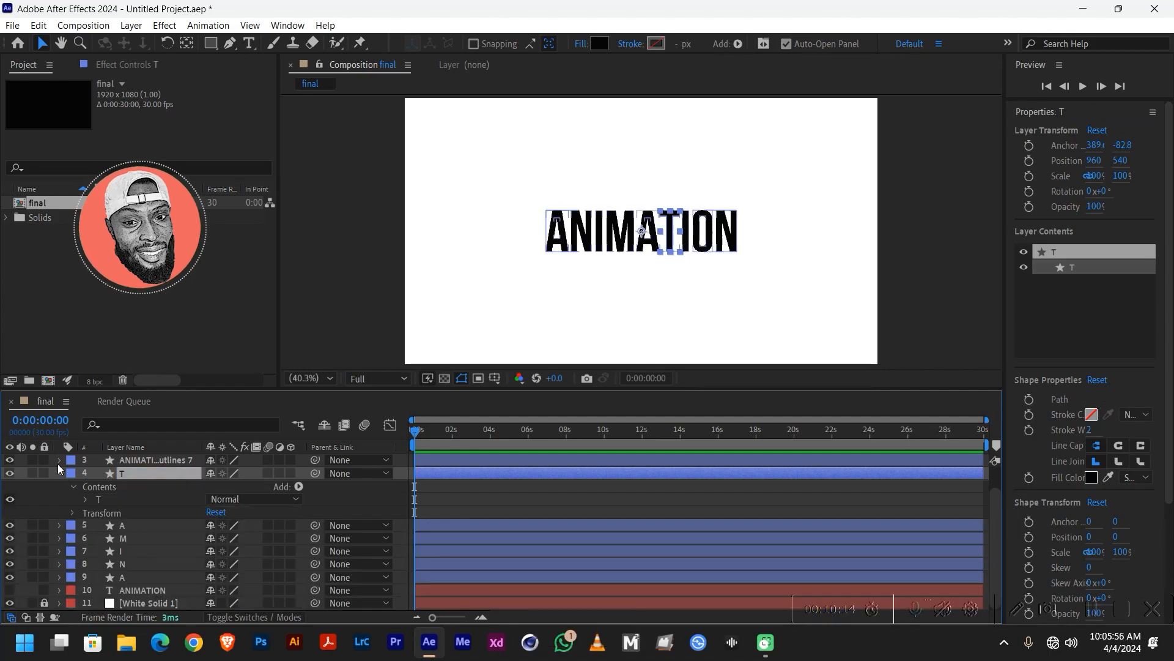
click(59, 473)
Step: Remove all letters except the second I from the ANIMATION Outlines 7 layer and rename it I
click(59, 486)
click(72, 499)
key(ctrl+a)
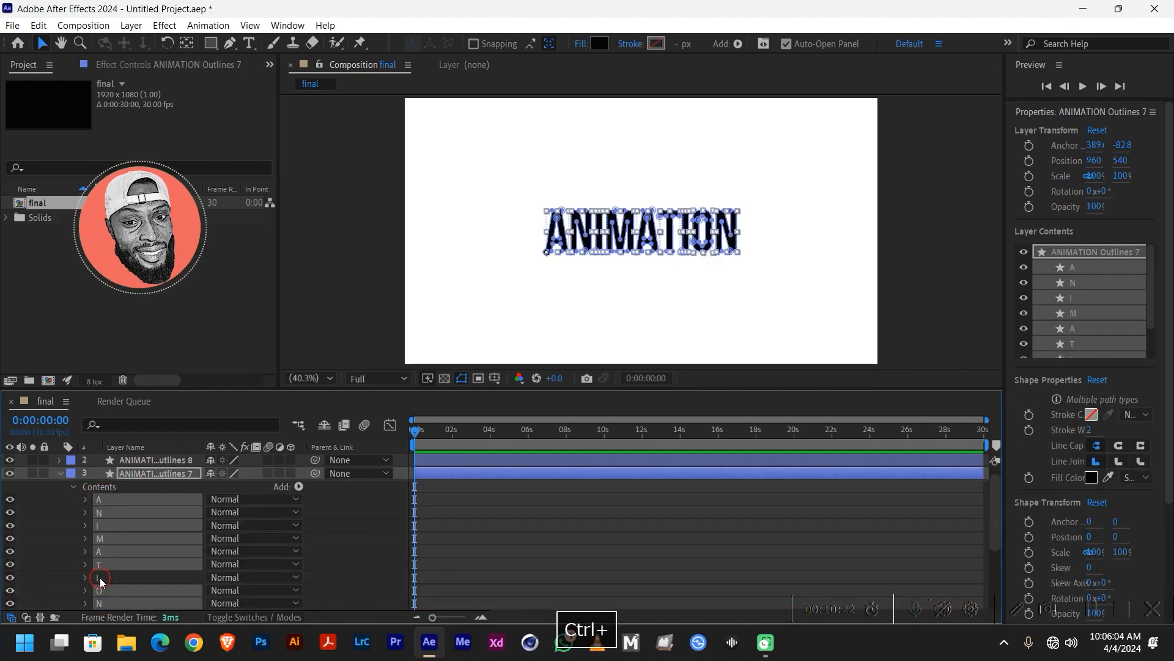
ctrl+click(160, 569)
key(BackSpace)
key(Return)
key(Caps_Lock)
text(I)
key(Return)
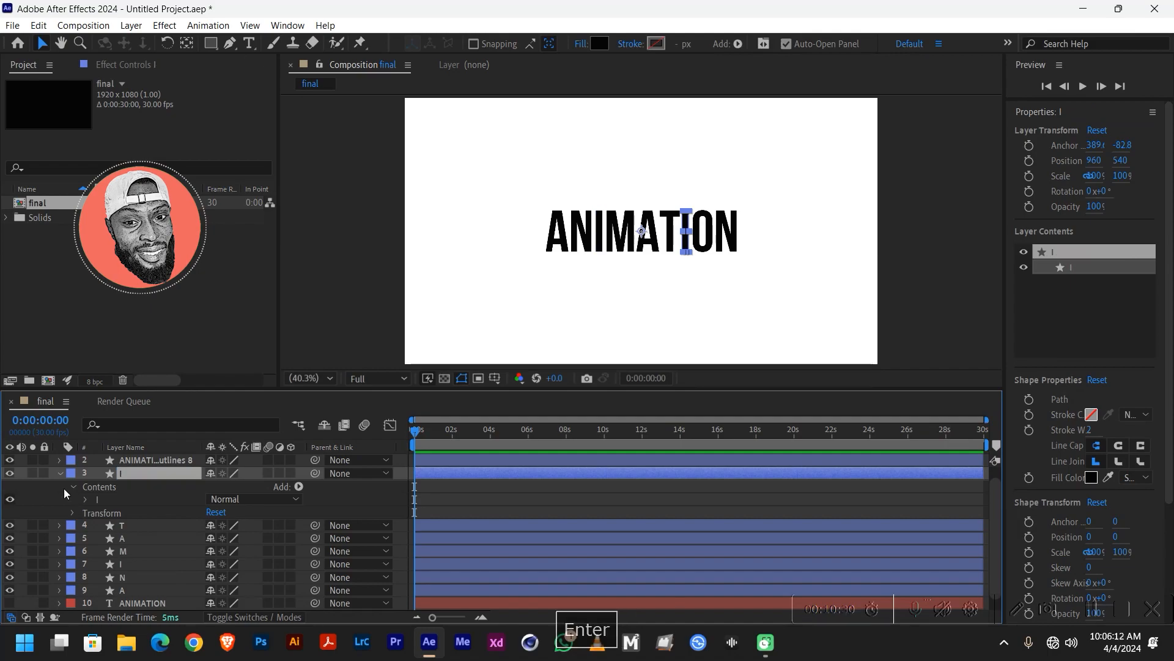
click(59, 473)
Step: Remove all letters except O from the ANIMATION Outlines 8 layer and rename it O
click(59, 473)
click(73, 486)
key(ctrl+a)
ctrl+click(107, 590)
key(BackSpace)
key(Return)
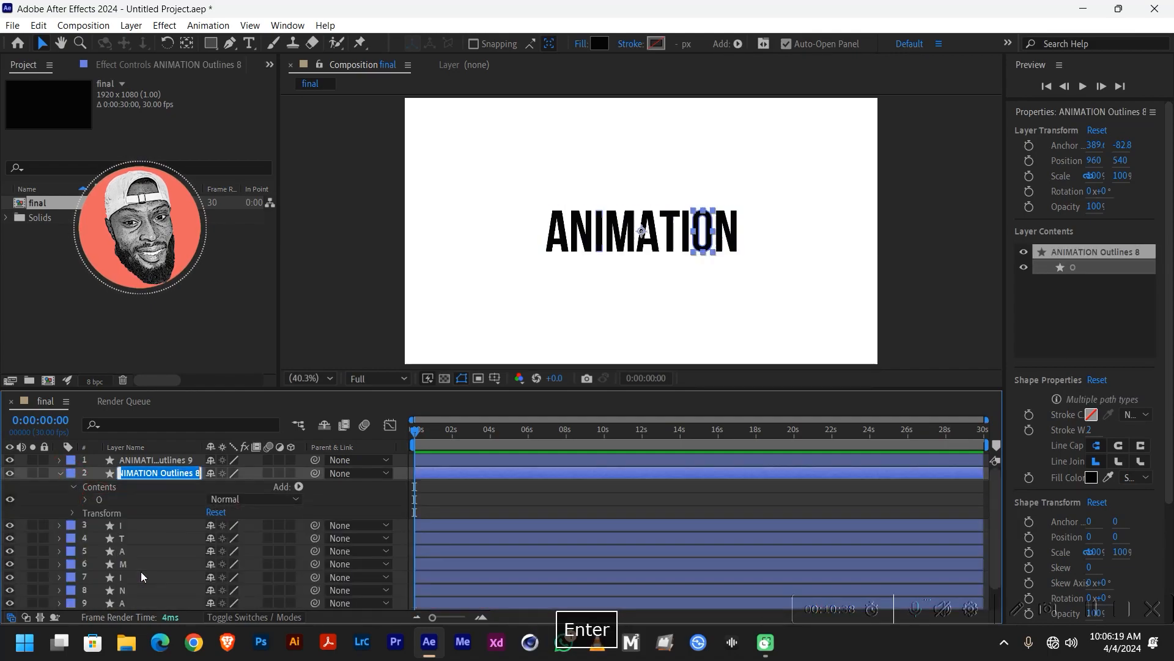
text(O)
click(60, 472)
Step: Remove all letters except the last N from the ANIMATION Outlines 9 layer, rename it N, and select the first letter's A layer
click(59, 460)
click(73, 474)
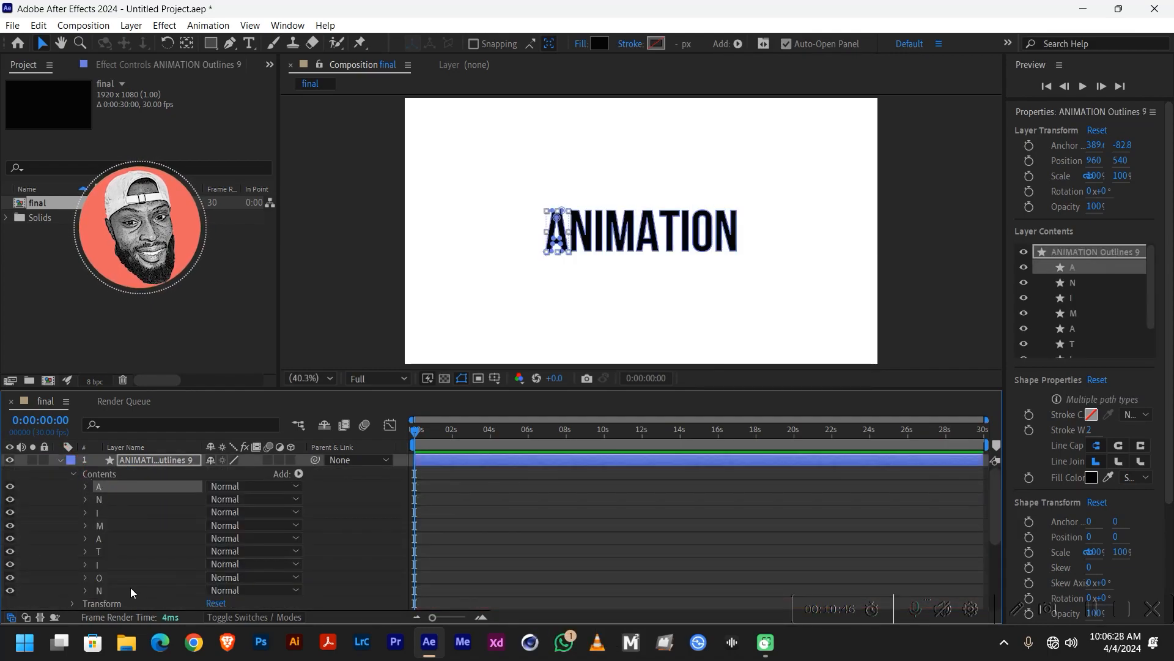
key(ctrl+a)
ctrl+click(130, 588)
key(BackSpace)
key(Return)
text(N)
key(Caps_Lock)
key(Return)
click(59, 460)
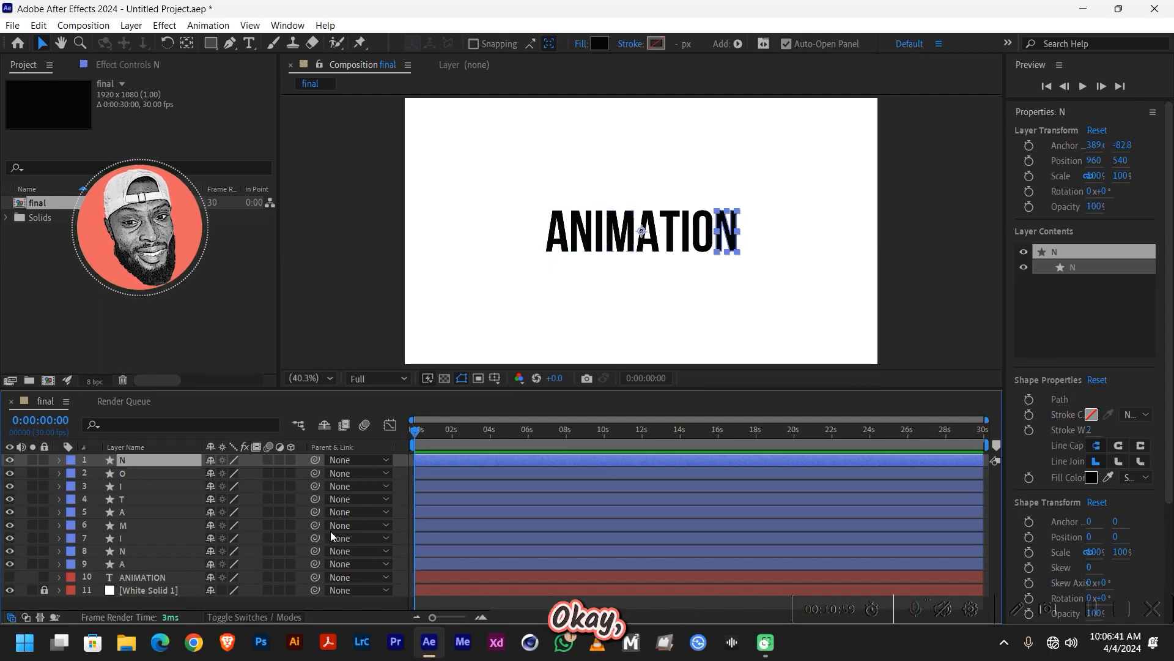
click(144, 563)
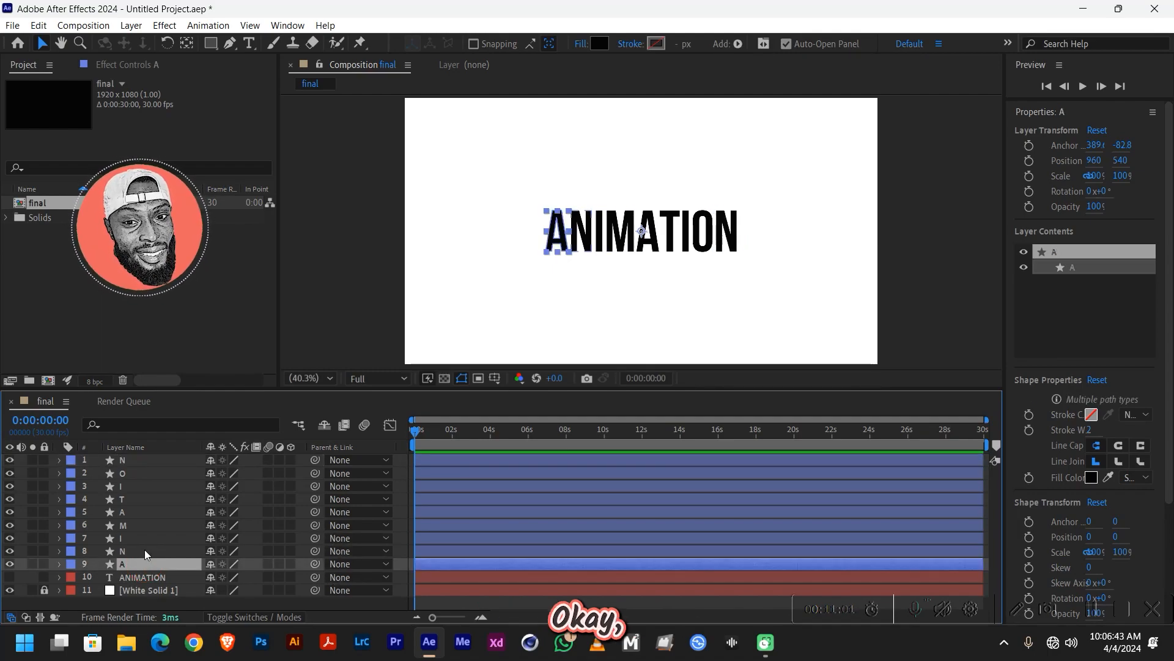
Step: Check each letter layer in turn, from the first N up to the last N, against its letter in the composition
click(145, 550)
click(144, 538)
click(145, 525)
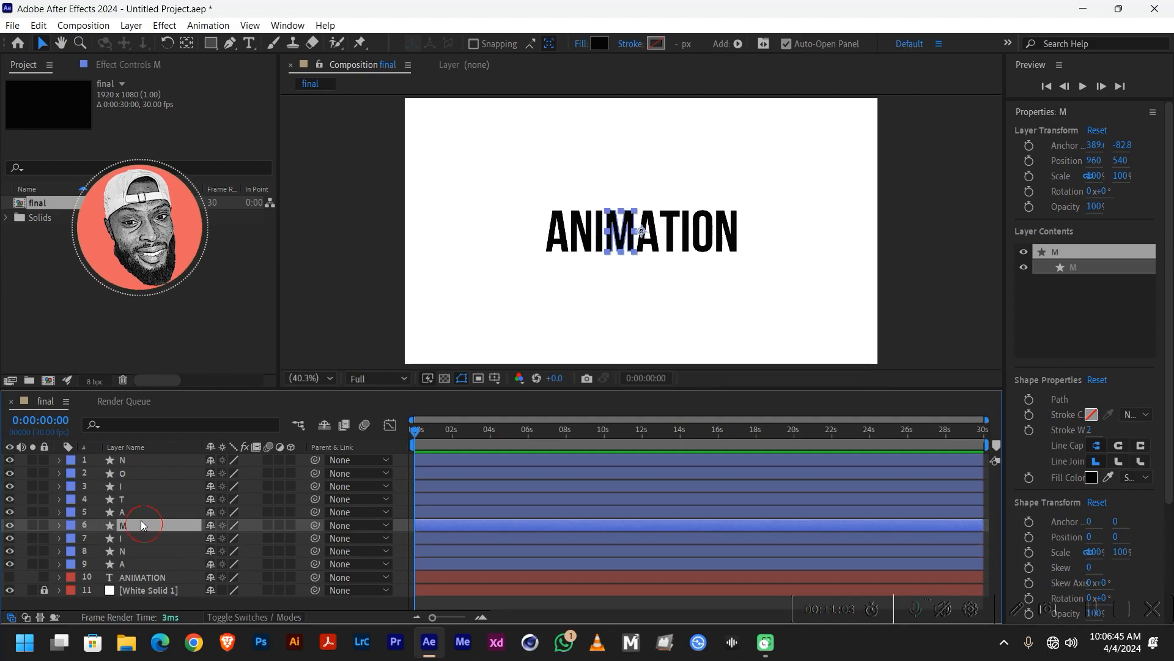
click(140, 512)
click(137, 499)
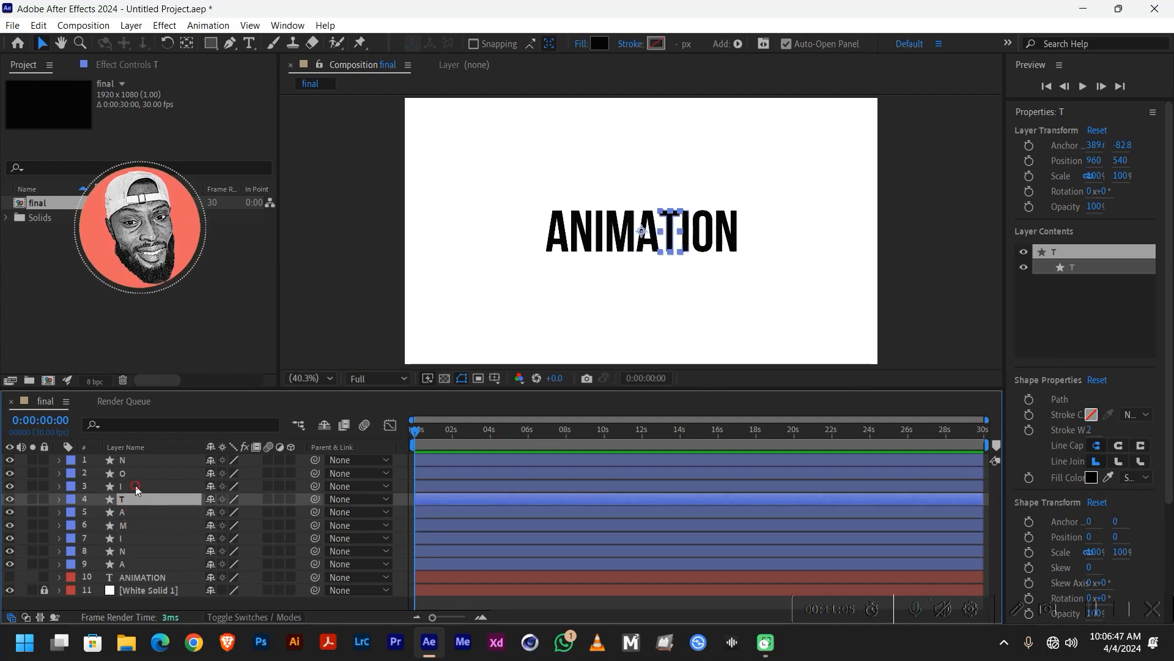
click(135, 486)
click(138, 472)
click(138, 459)
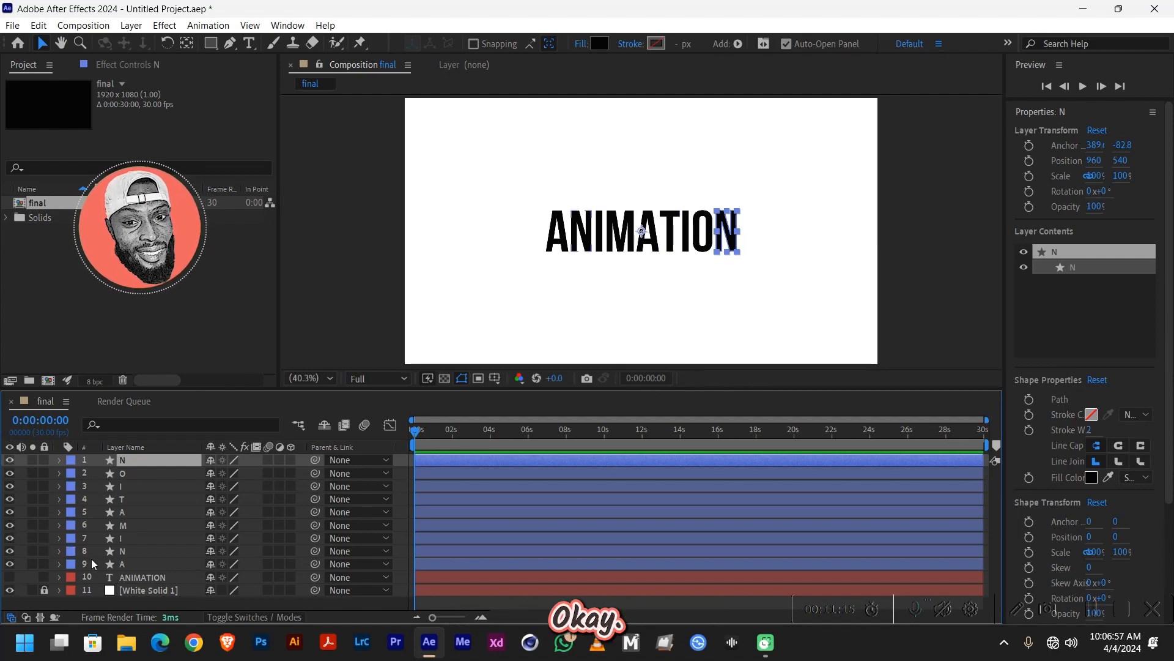
Step: Select the first letter's A layer, show the rulers, and place a horizontal guide below the word near the composition's lower edge
click(130, 564)
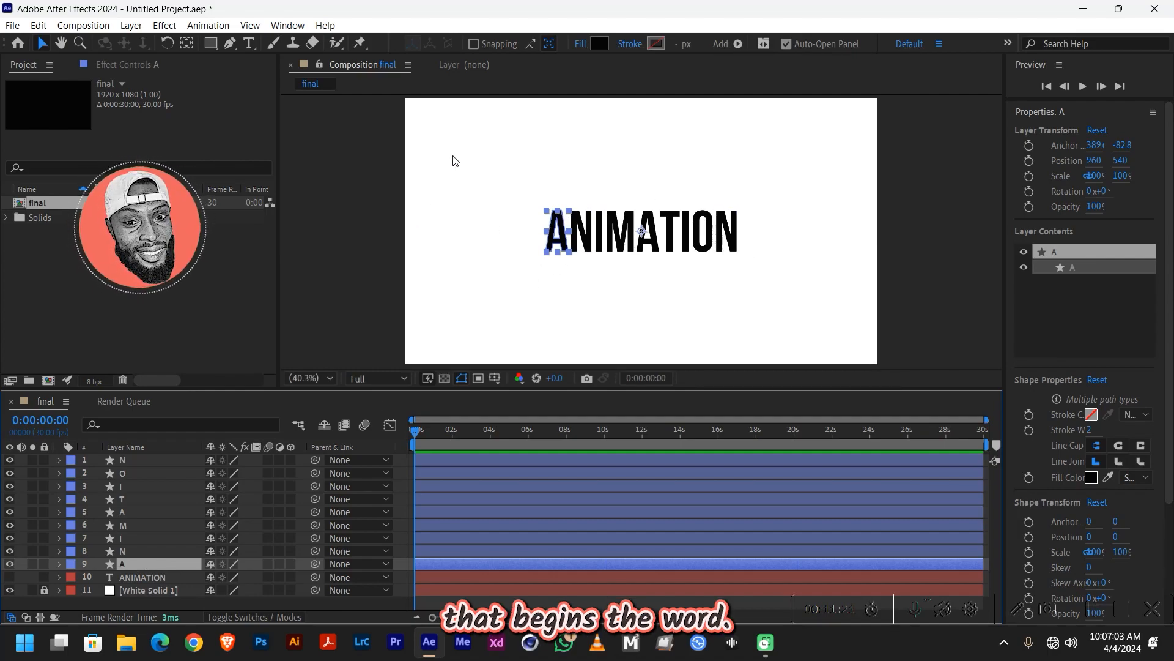
click(249, 26)
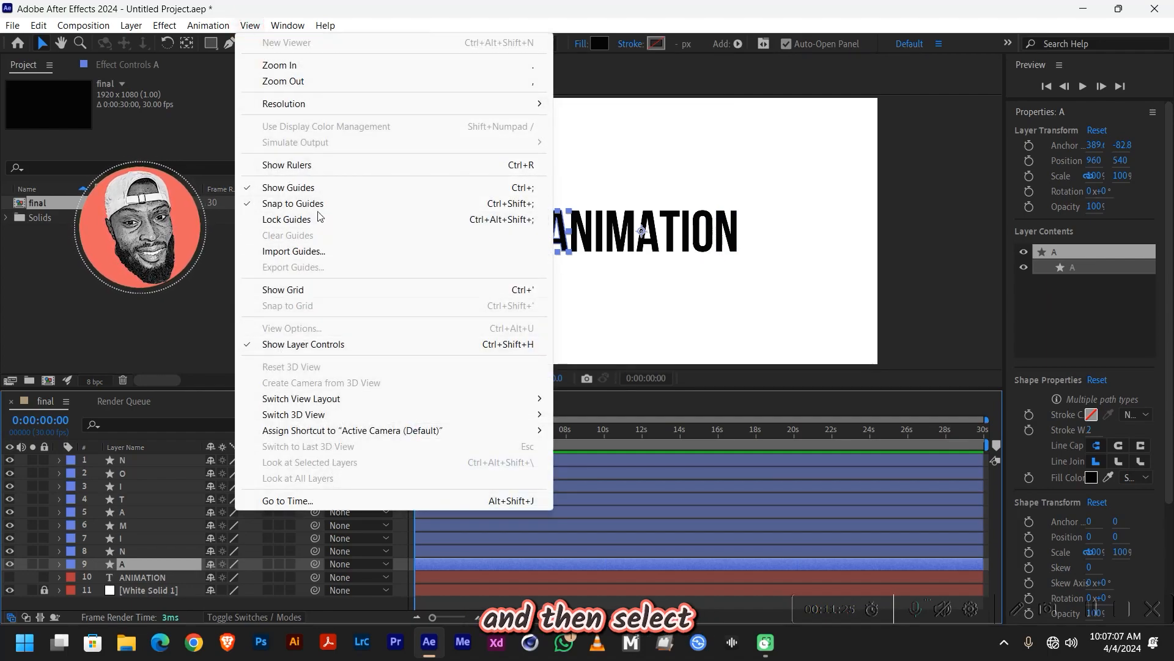
mouse_move(299, 107)
click(300, 167)
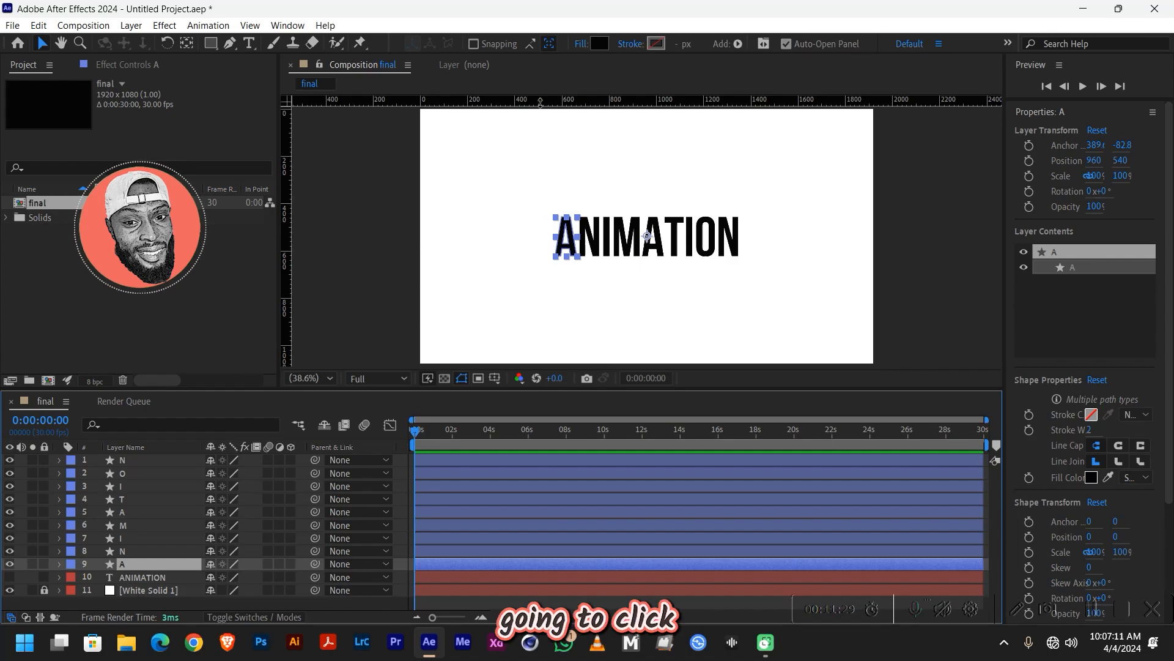
drag(541, 101, 540, 335)
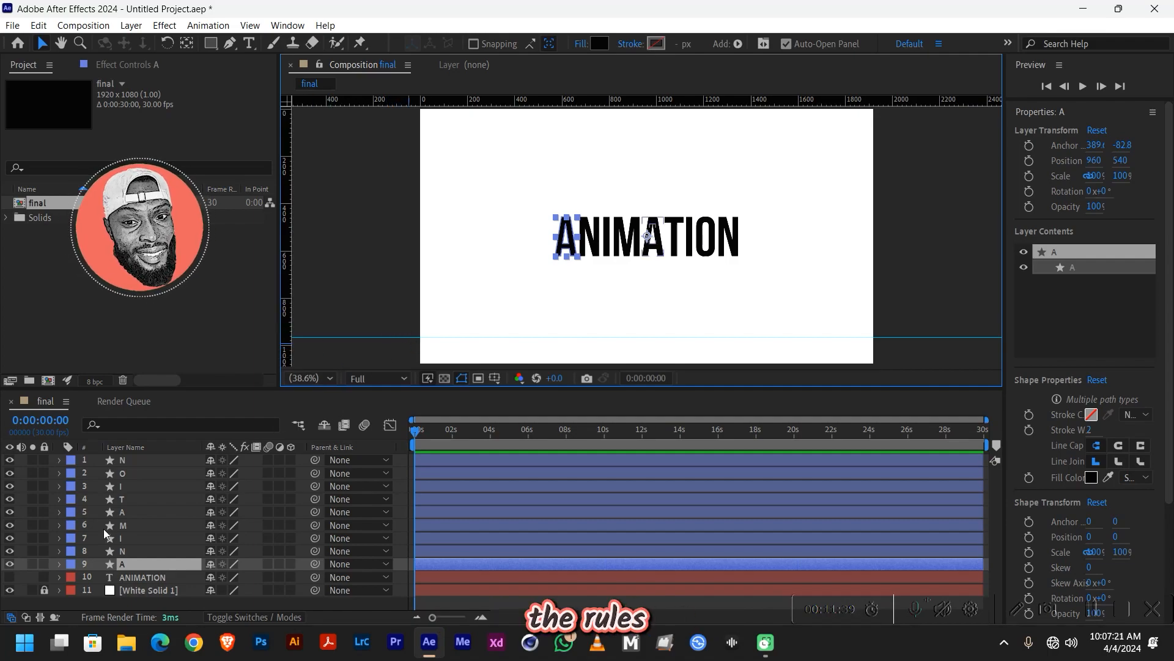
Step: Expand the first A layer's contents and start keyframing both of its Path properties at 0:00:00:00
click(60, 564)
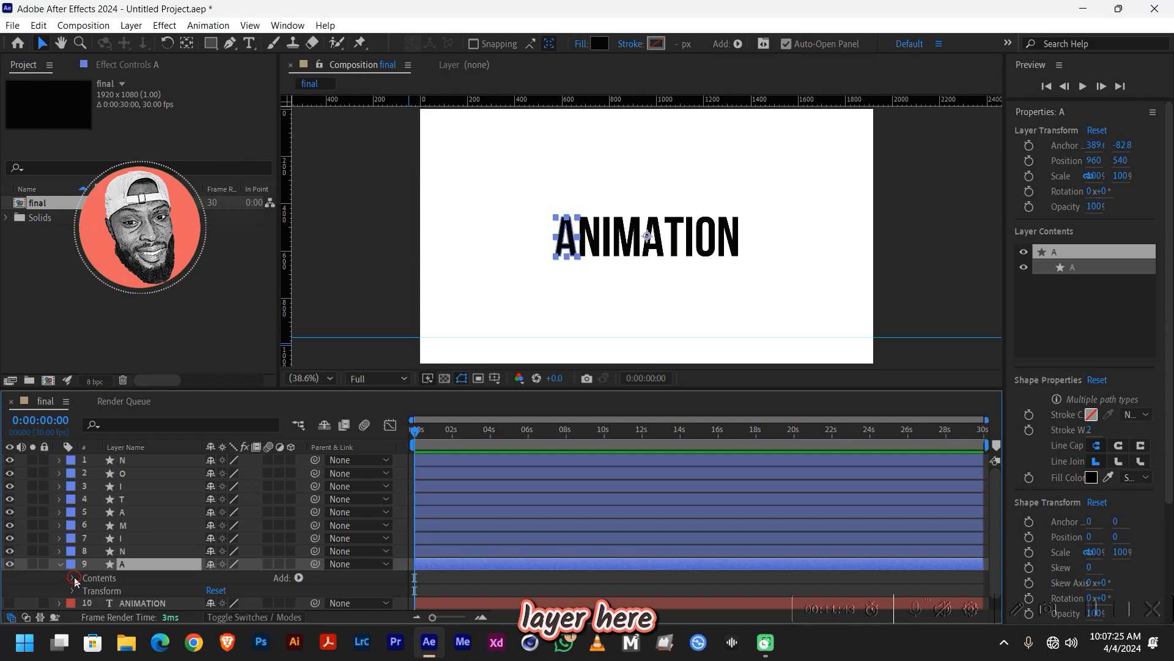
click(87, 591)
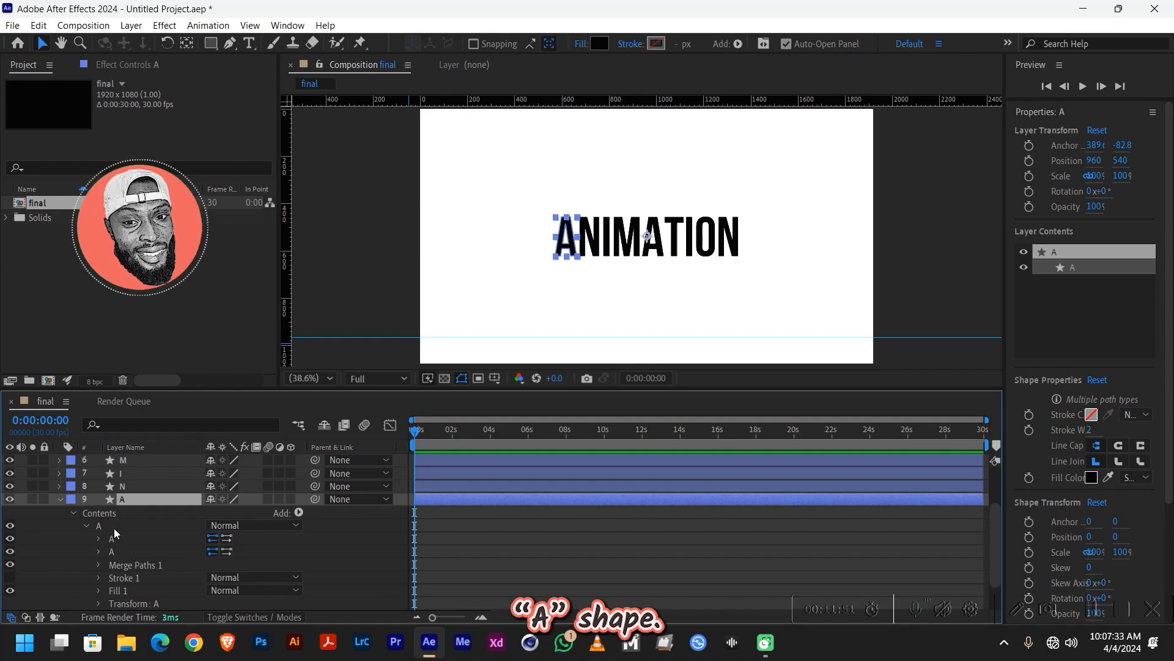
click(99, 539)
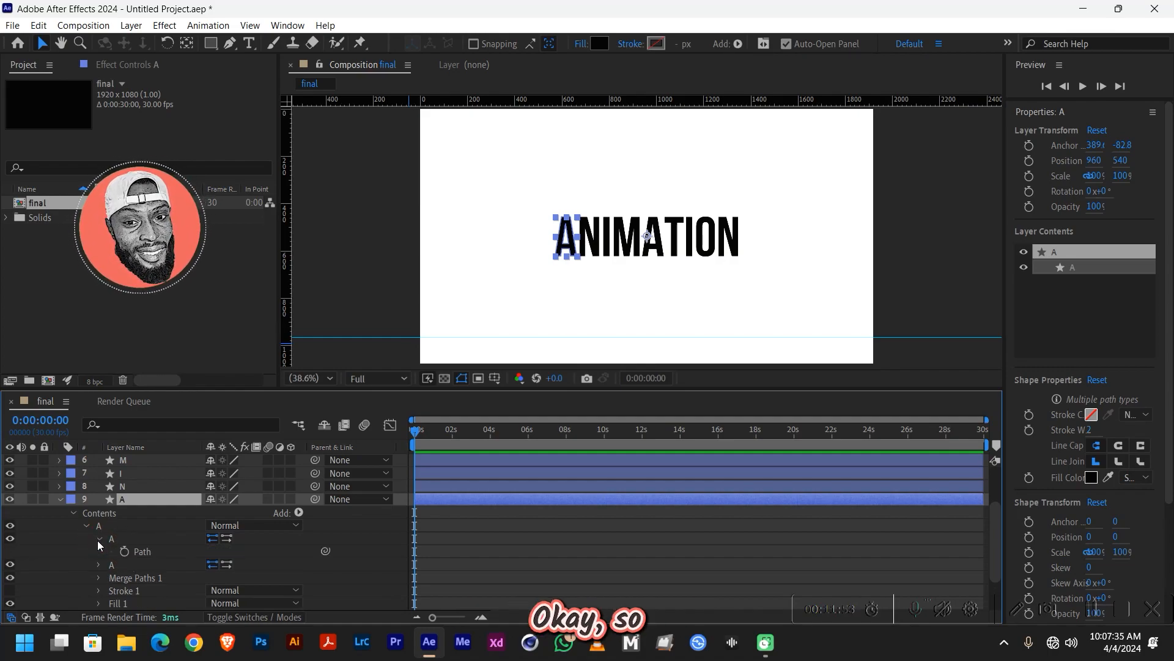
click(100, 565)
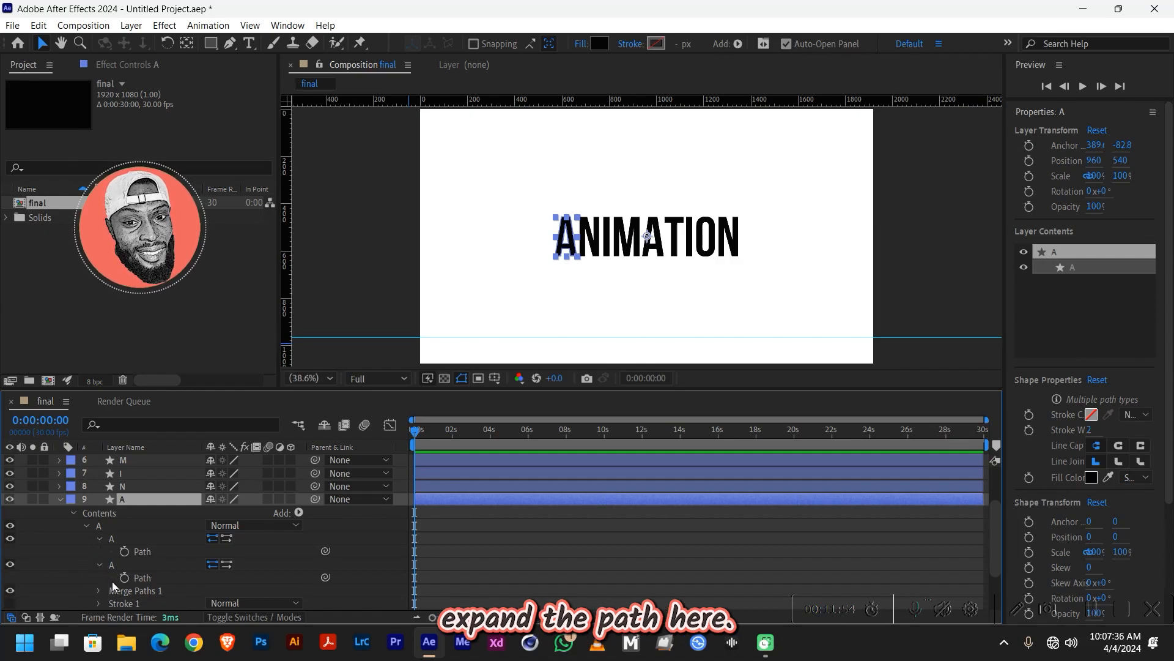
click(124, 551)
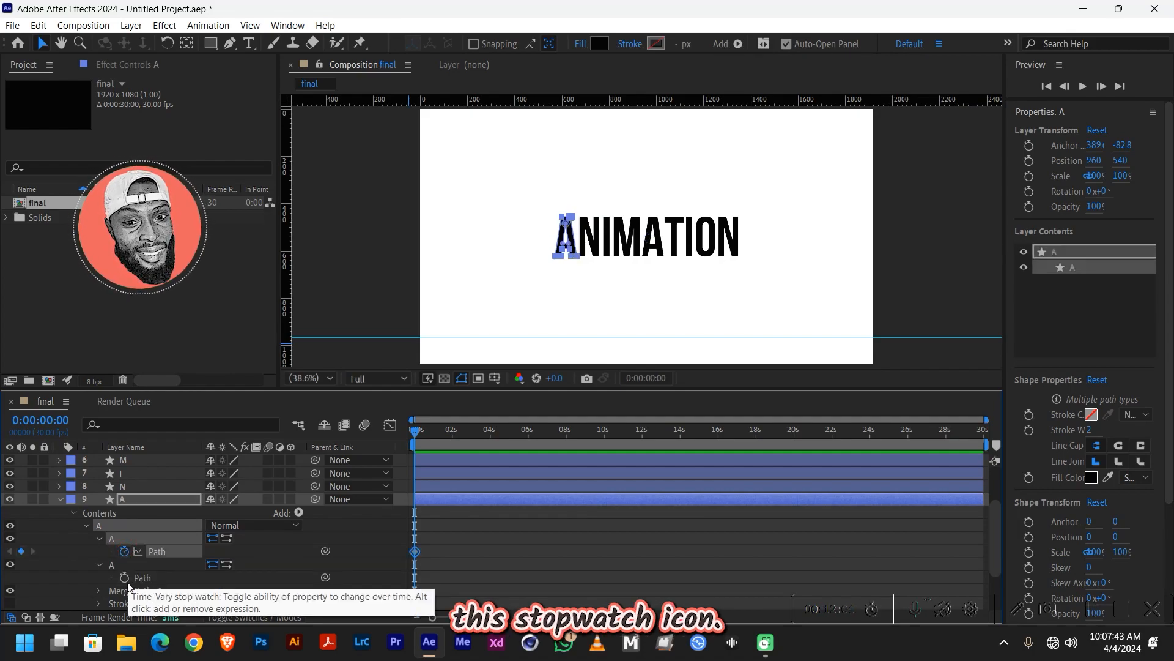
click(125, 578)
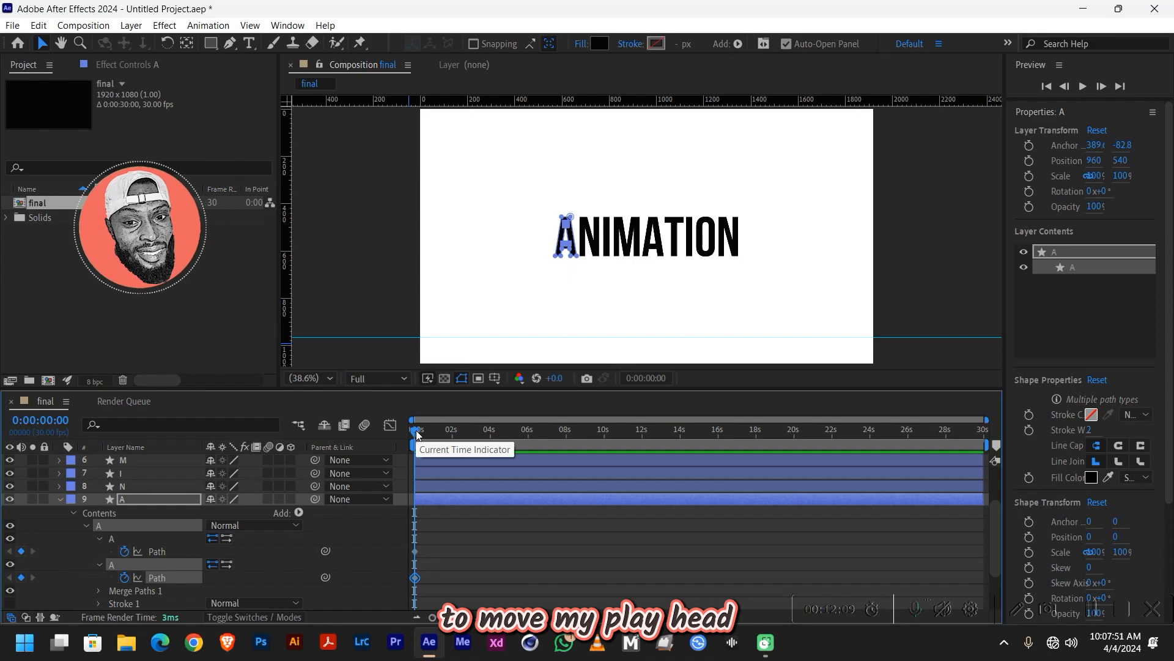
Step: Add a keyframe to both Path properties of the first A at 0:00:01:00
mouse_move(417, 434)
mouse_down()
mouse_move(444, 434)
mouse_move(435, 439)
mouse_up()
drag(432, 617, 451, 617)
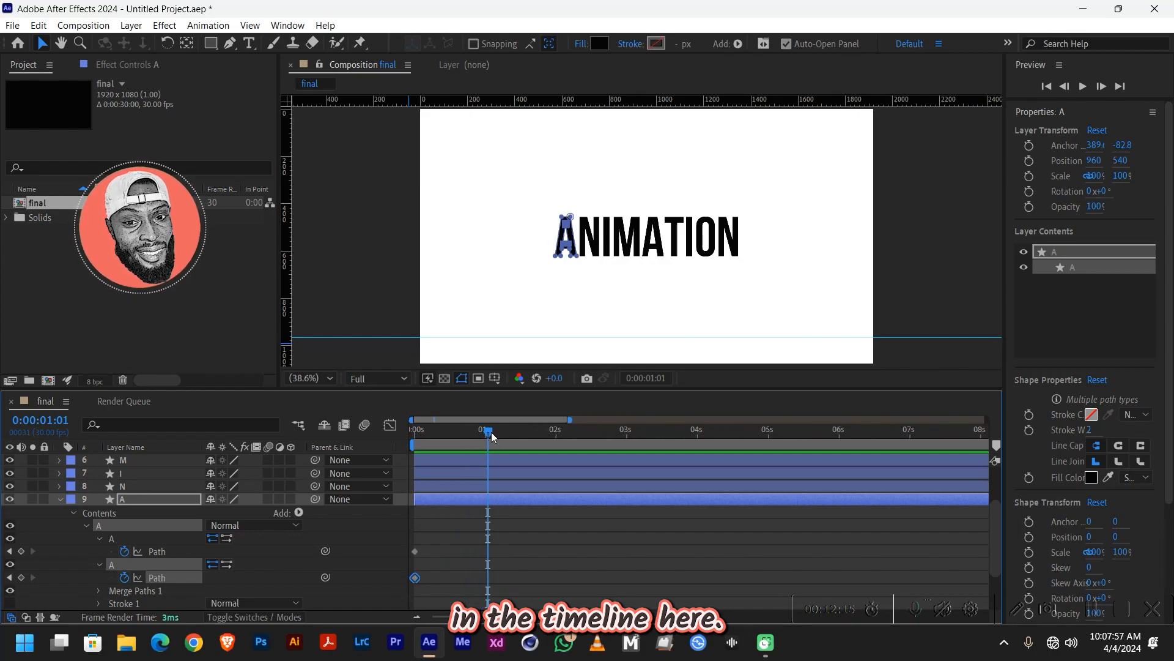
drag(490, 435, 489, 434)
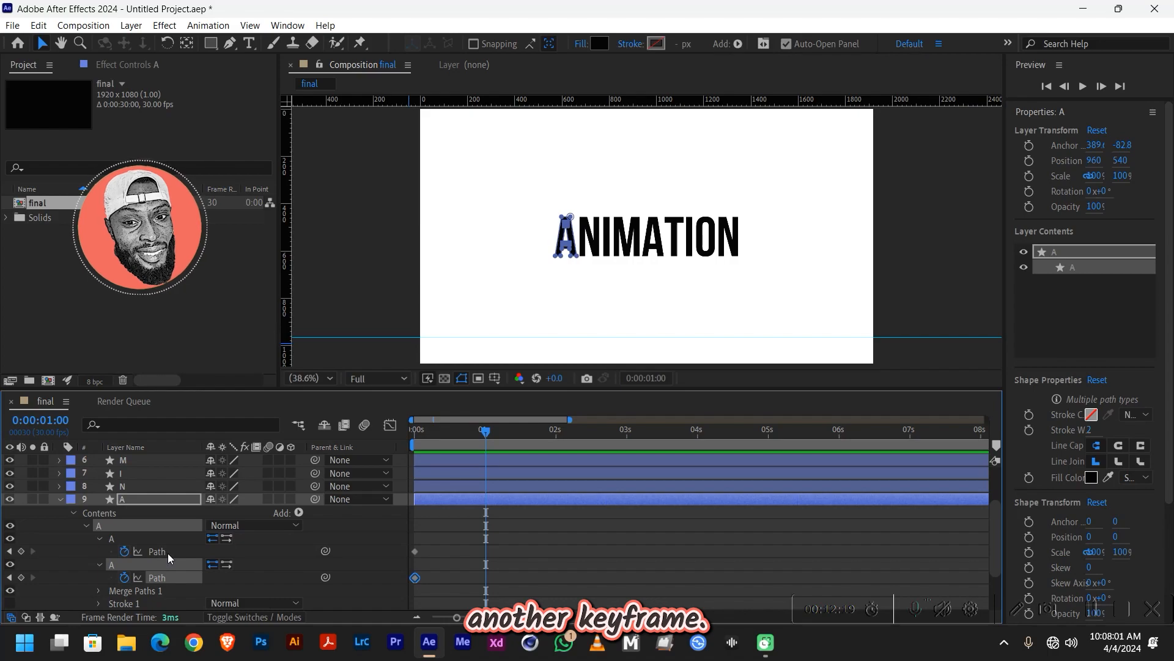
click(22, 551)
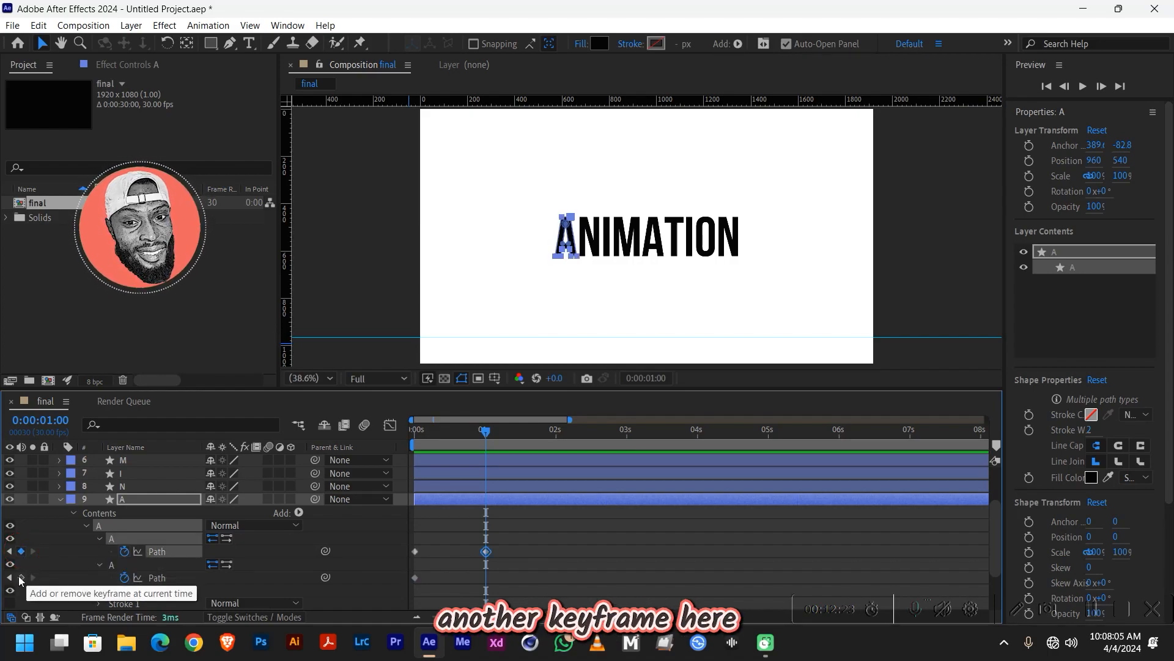
click(21, 576)
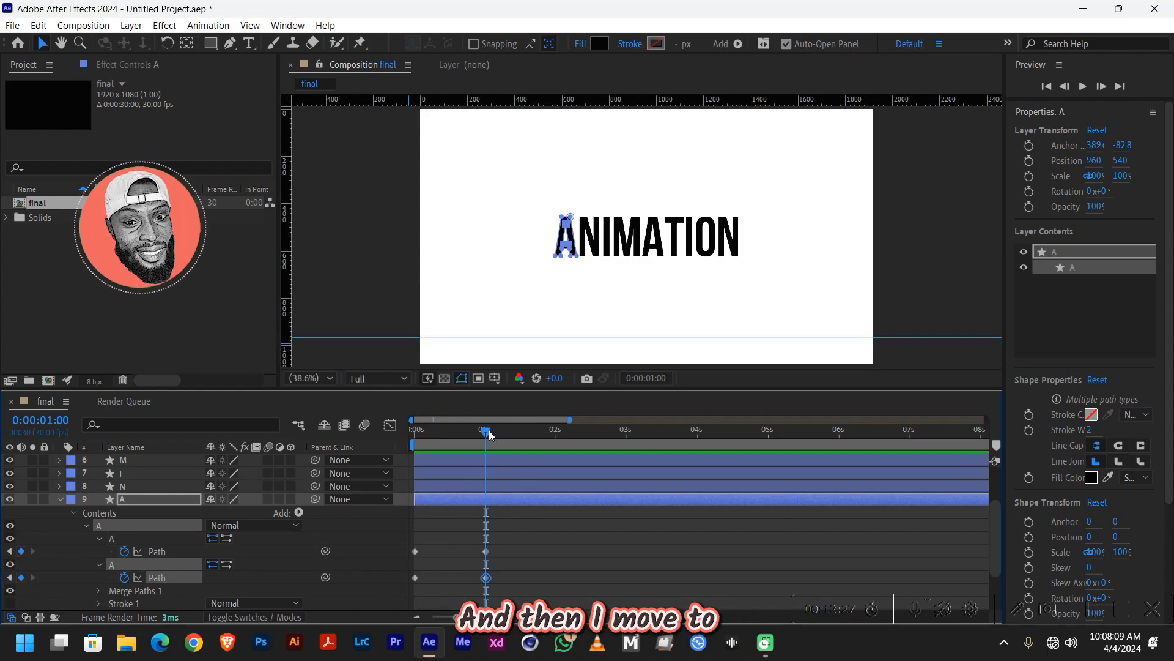
Step: Add a keyframe to both Path properties of the first A at 0:00:02:00
drag(485, 430, 556, 430)
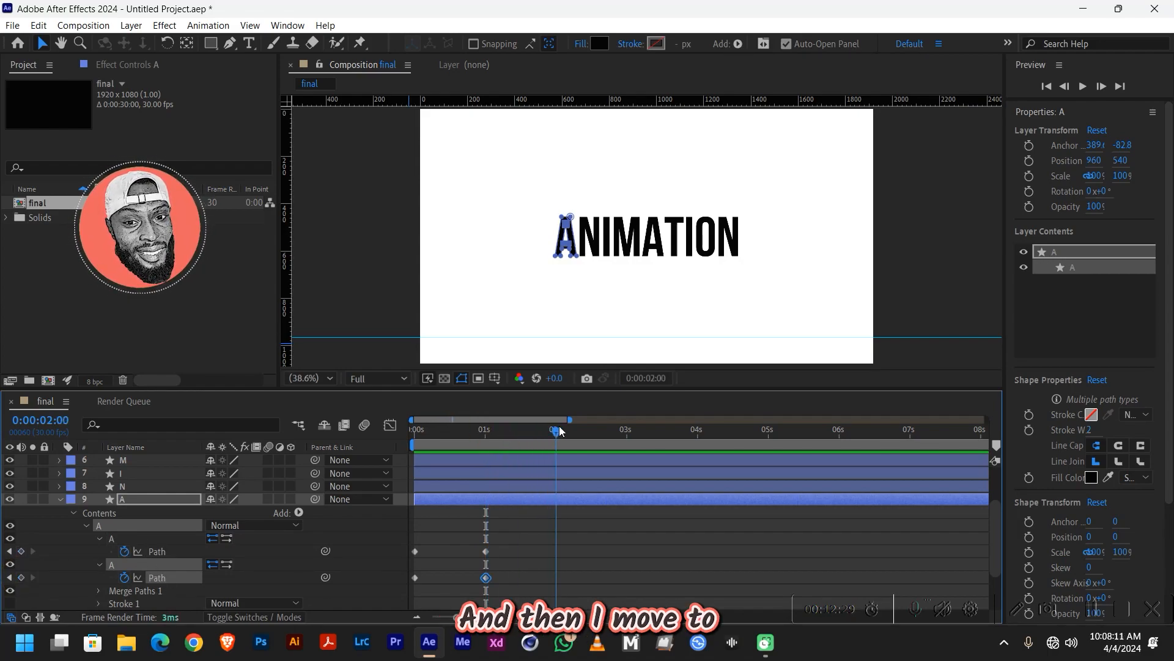
click(21, 551)
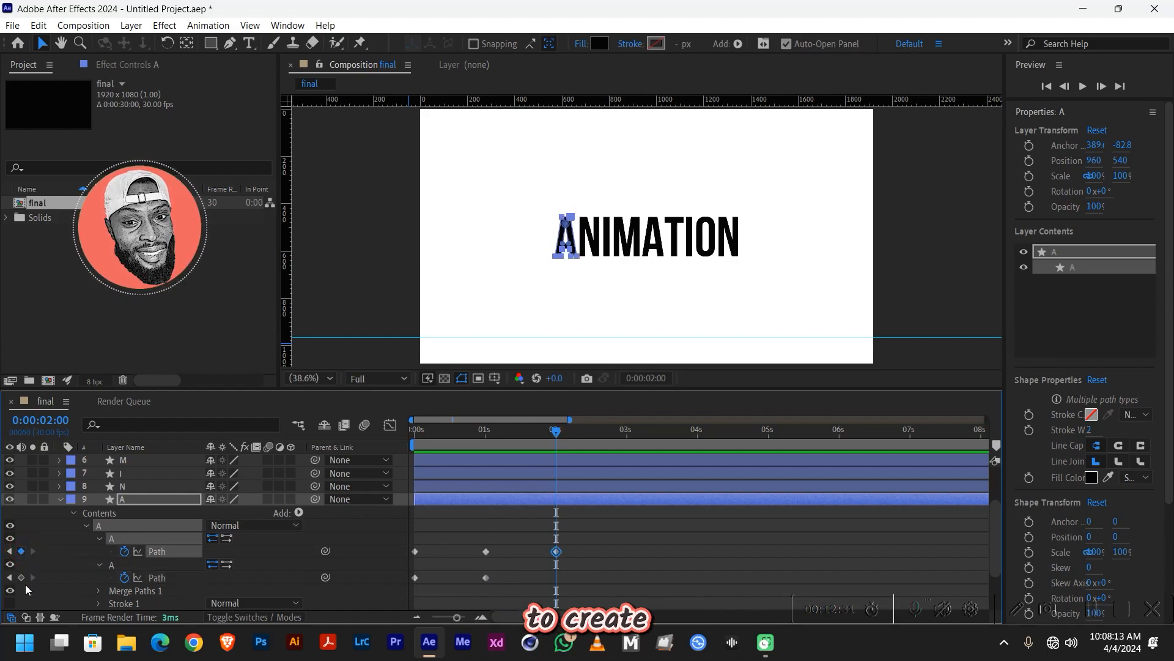
click(21, 578)
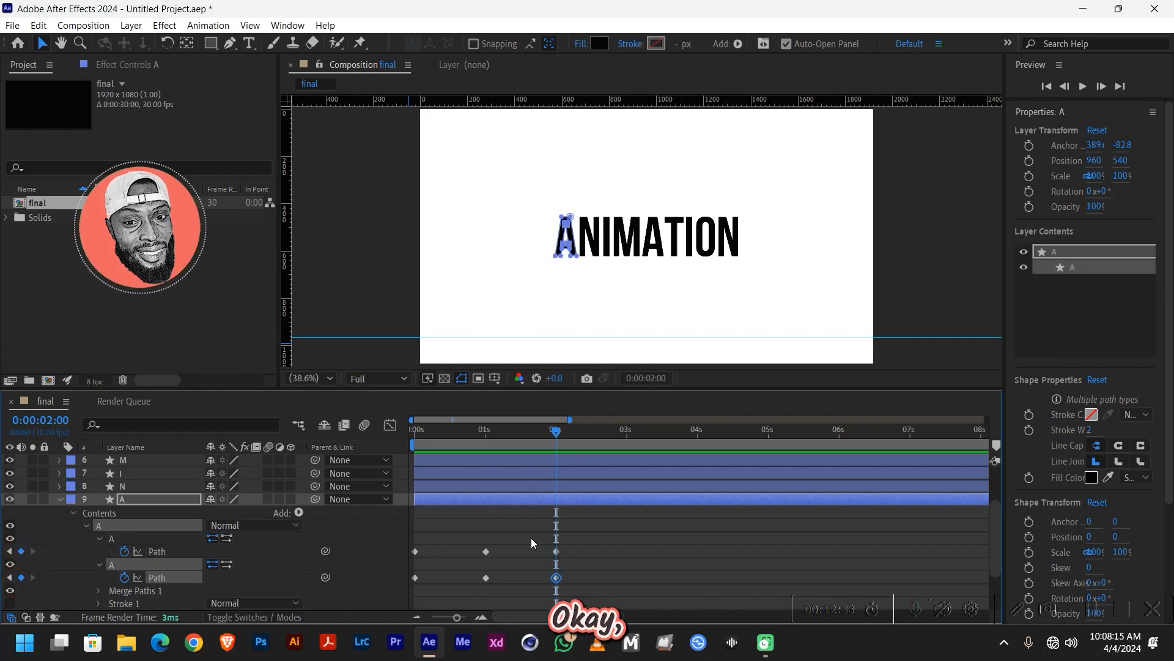
Step: Step back and forth through the A layer's Path keyframes and stop on the middle one at 0:00:01:00
click(10, 577)
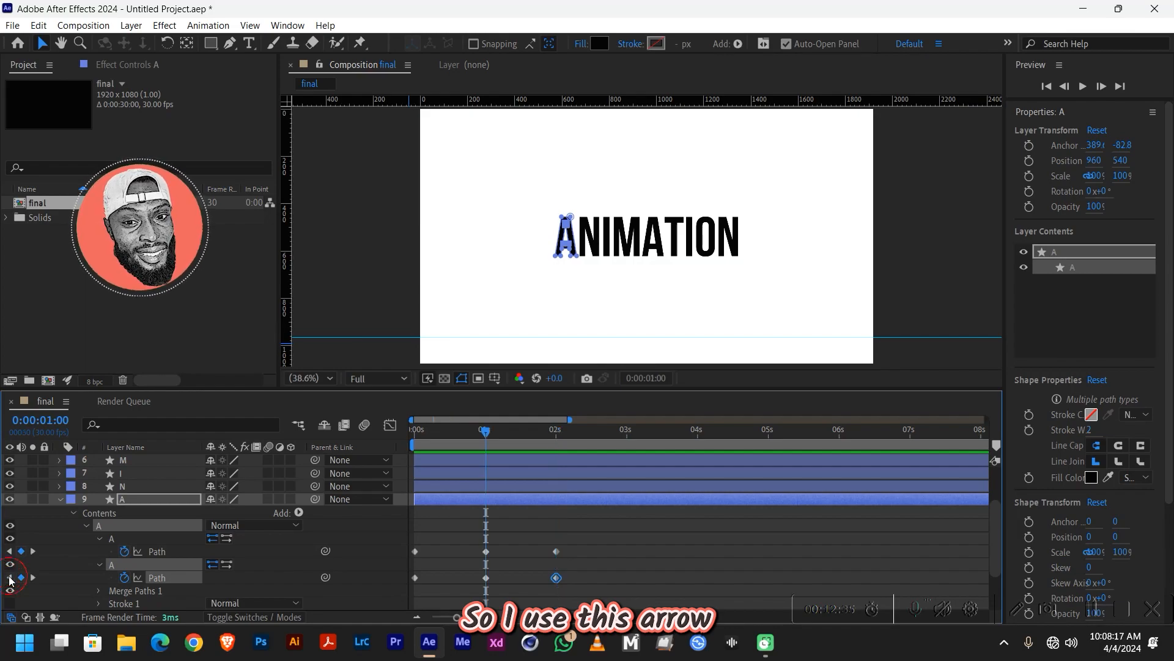
click(9, 577)
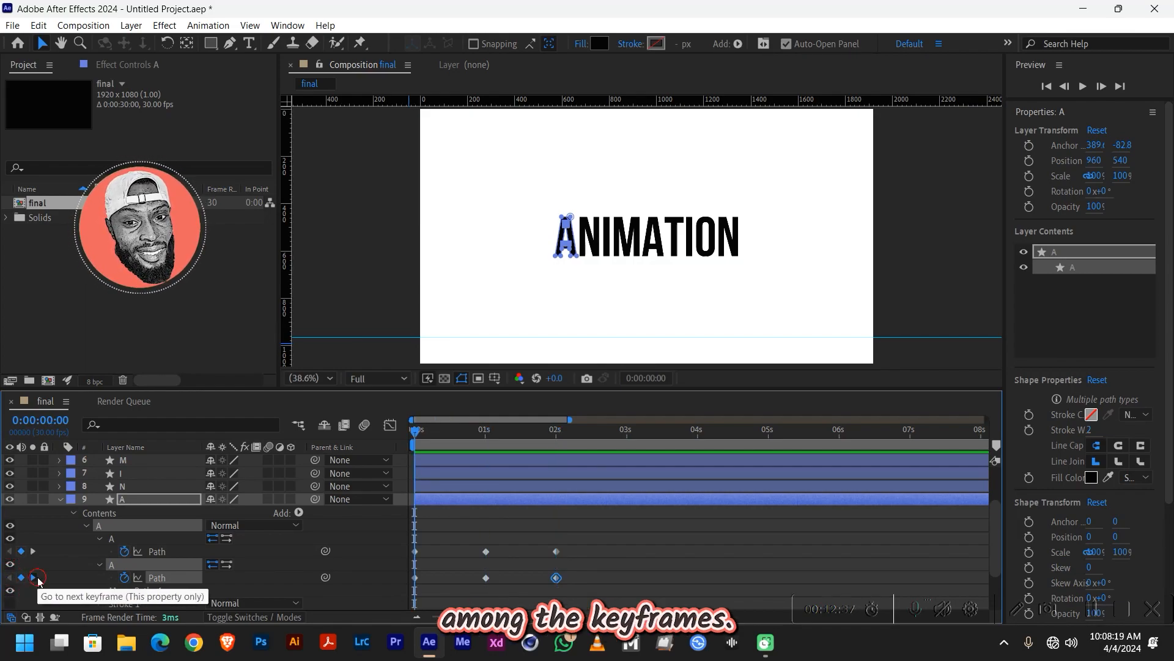
click(33, 577)
click(34, 577)
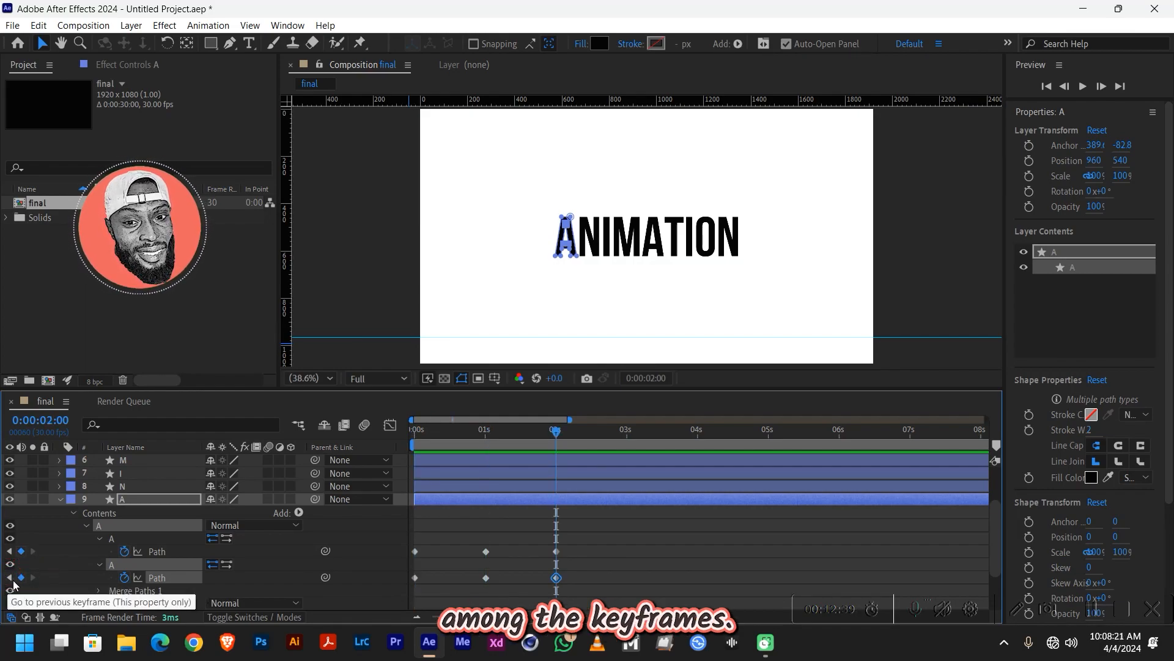
click(10, 578)
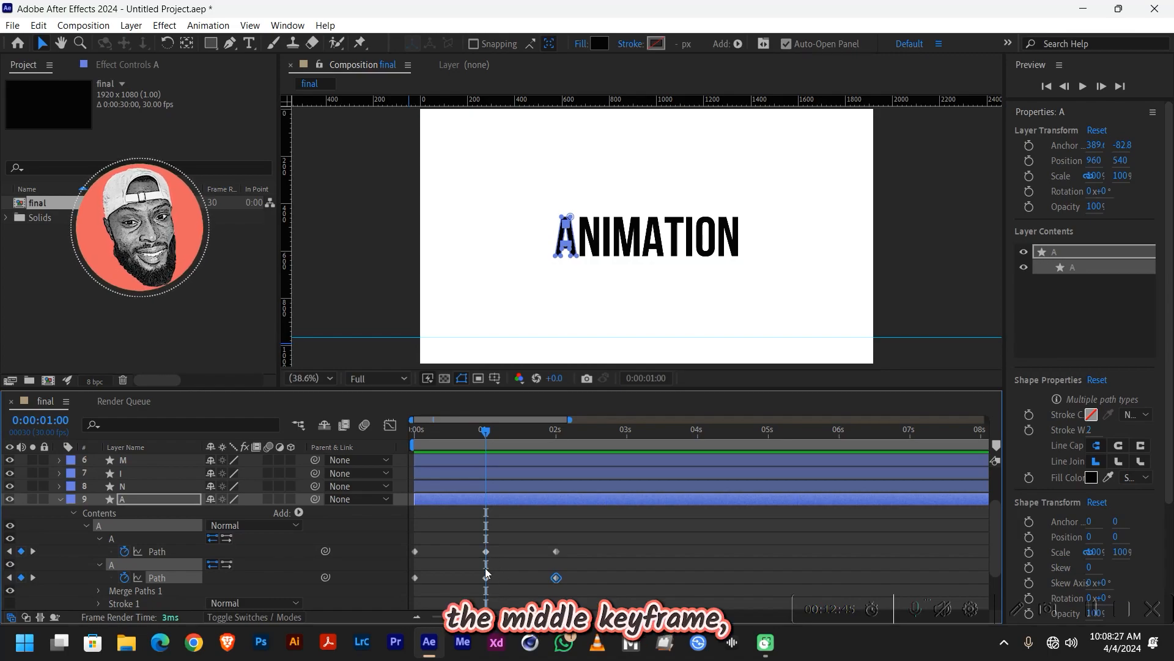
Step: At the 0:00:01:00 keyframe, stretch the lower points of both A paths straight down to the horizontal guide
click(169, 554)
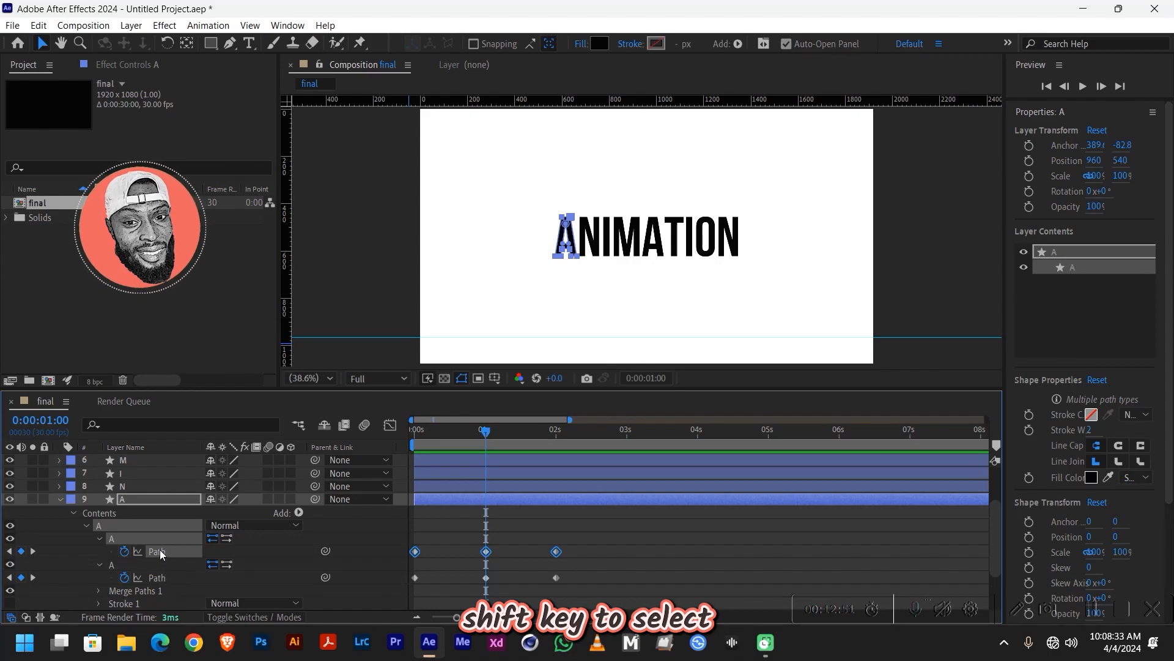
shift+click(164, 575)
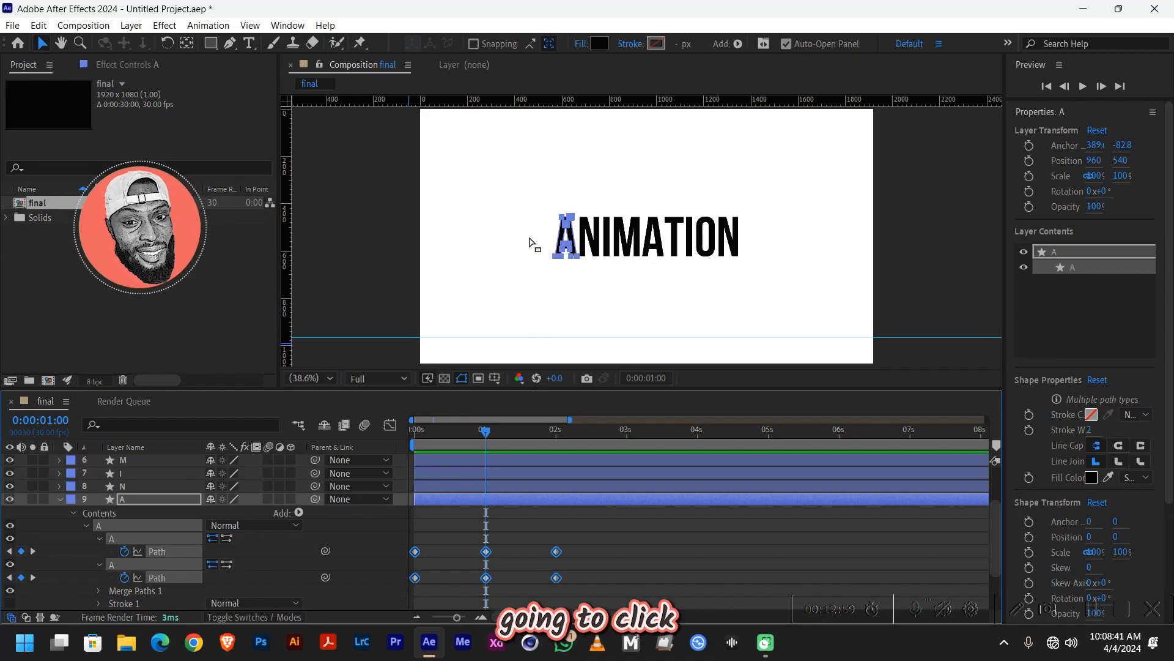
drag(534, 239, 597, 275)
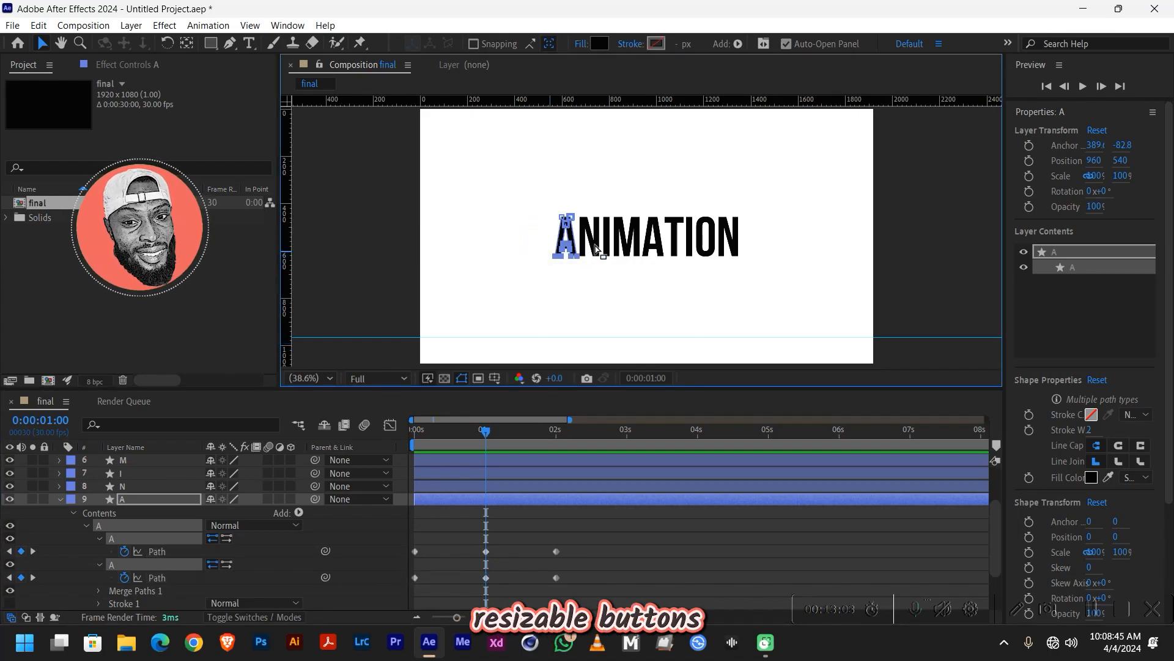
key(slash)
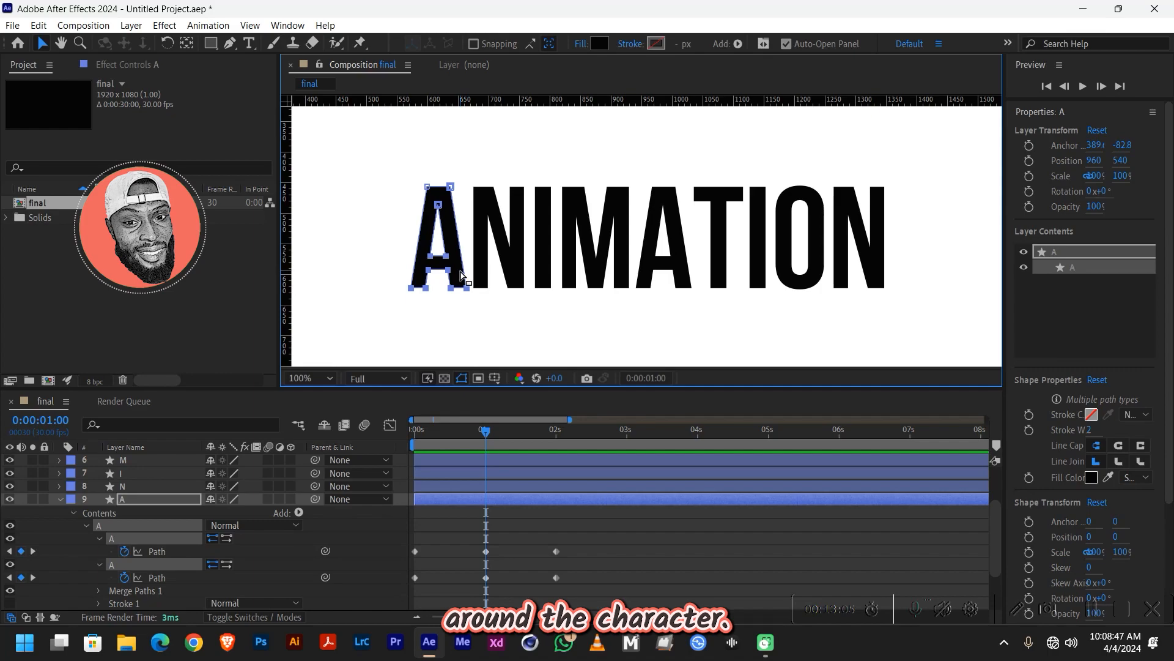
key(comma)
key(comma)
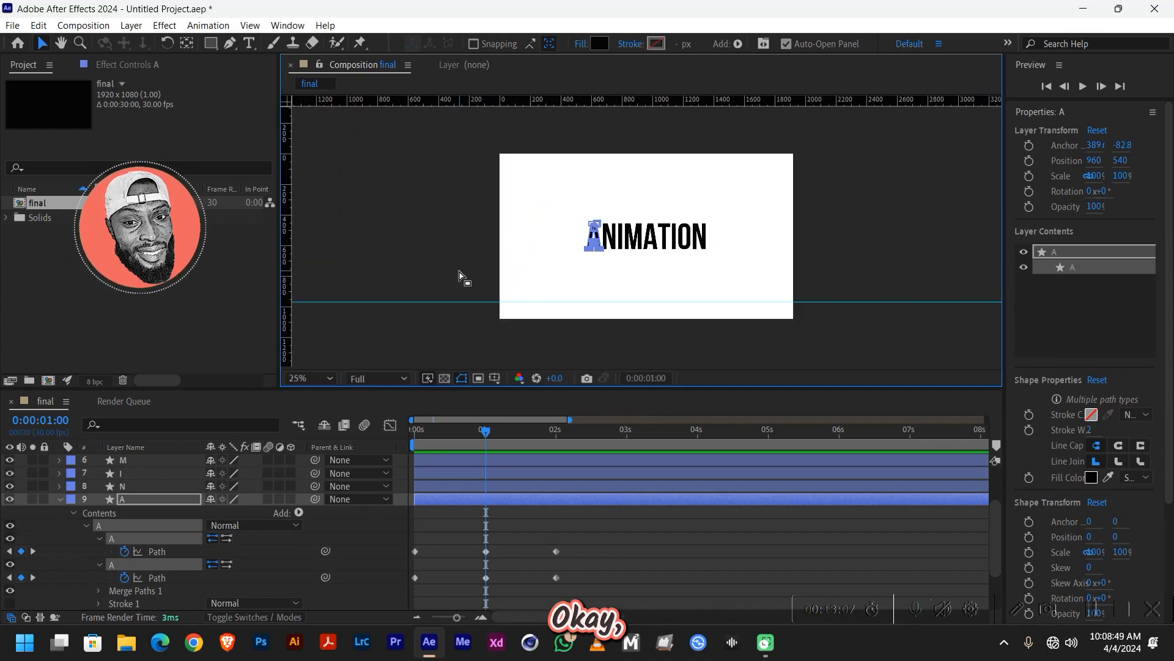
key(period)
mouse_move(554, 281)
mouse_down()
mouse_move(535, 194)
mouse_move(545, 300)
mouse_up()
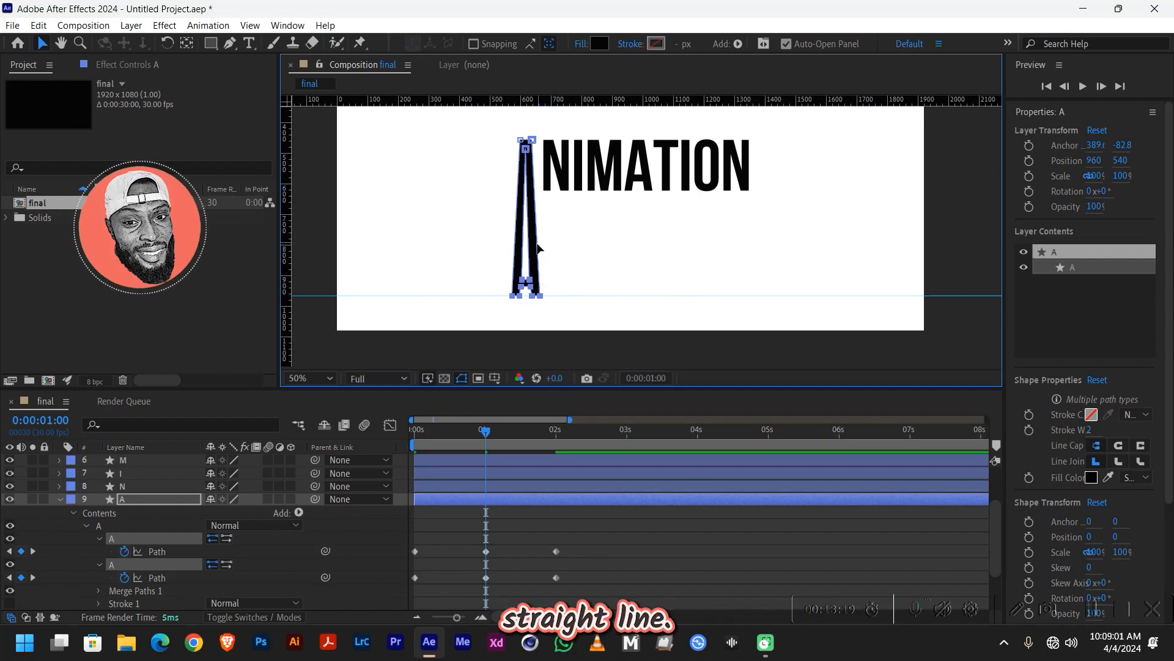
Step: Preview the first A's stretch animation from the beginning and set the current time to 0:00:02:00
drag(489, 434, 394, 438)
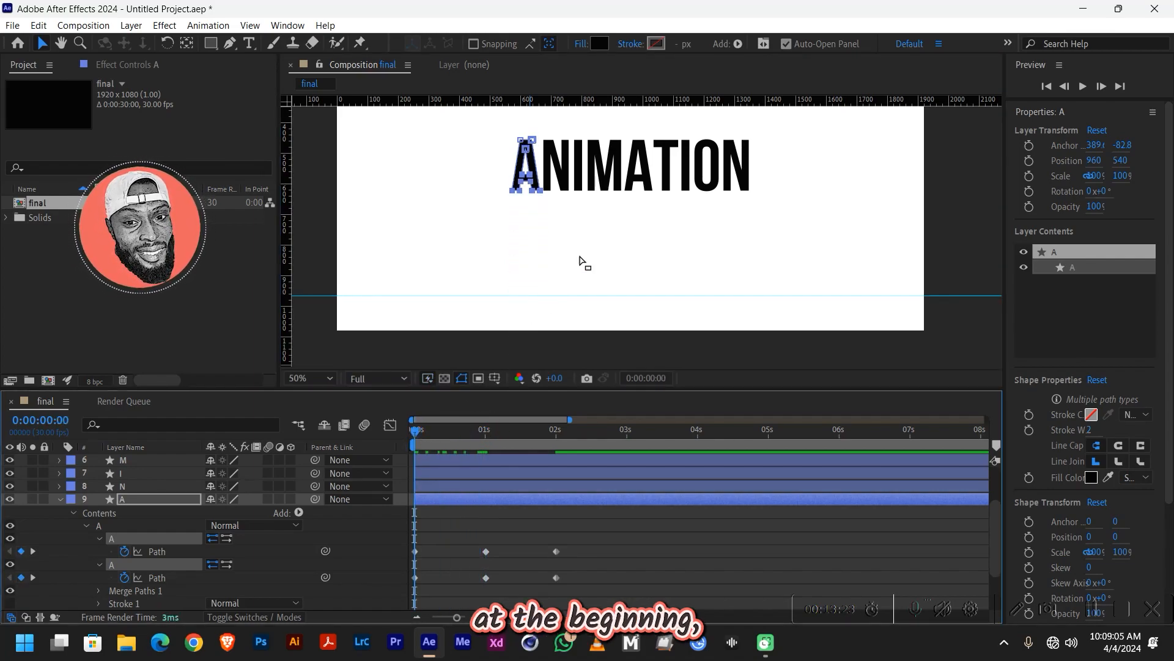
key(space)
key(space)
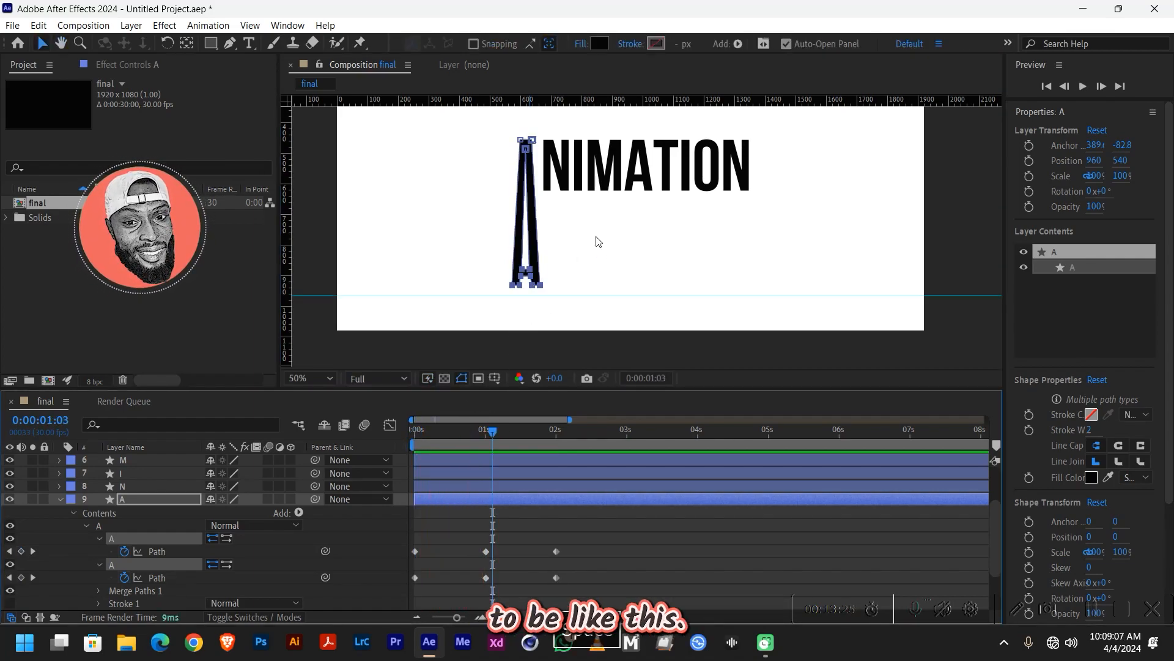
drag(493, 431, 395, 420)
key(space)
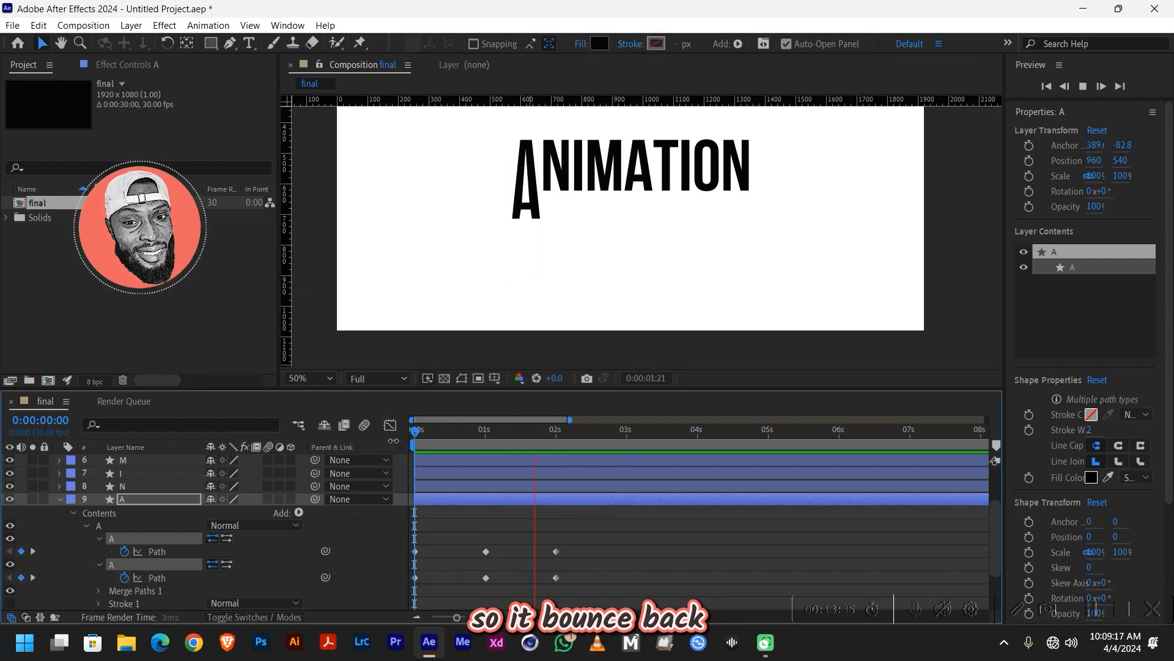
click(599, 432)
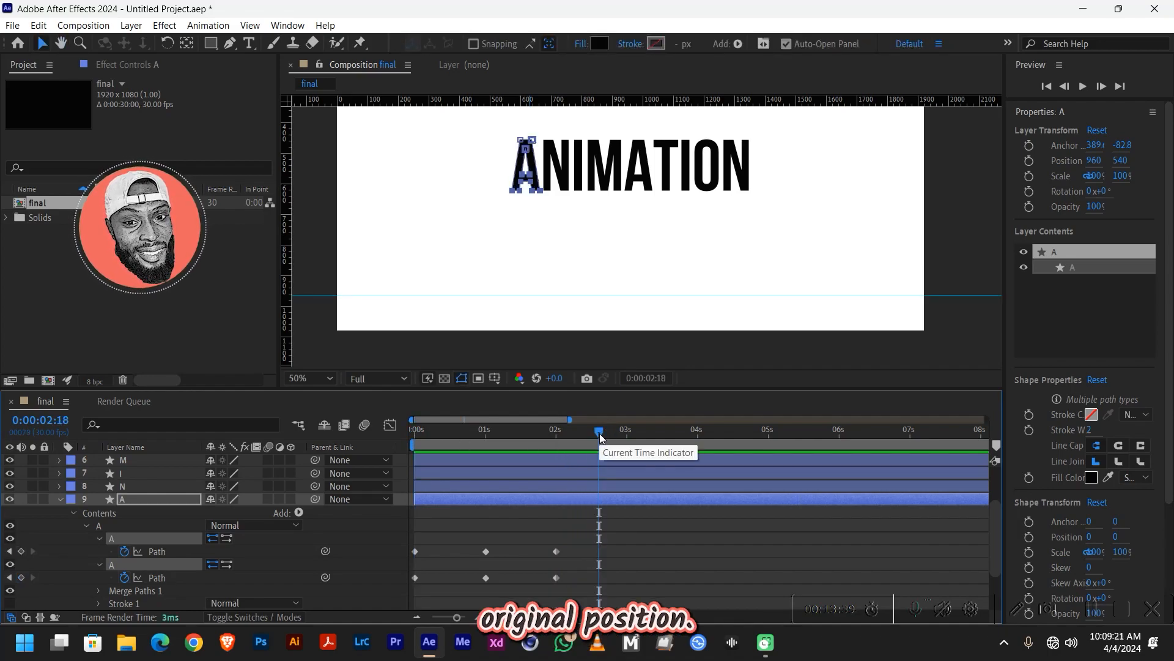
drag(600, 434, 557, 435)
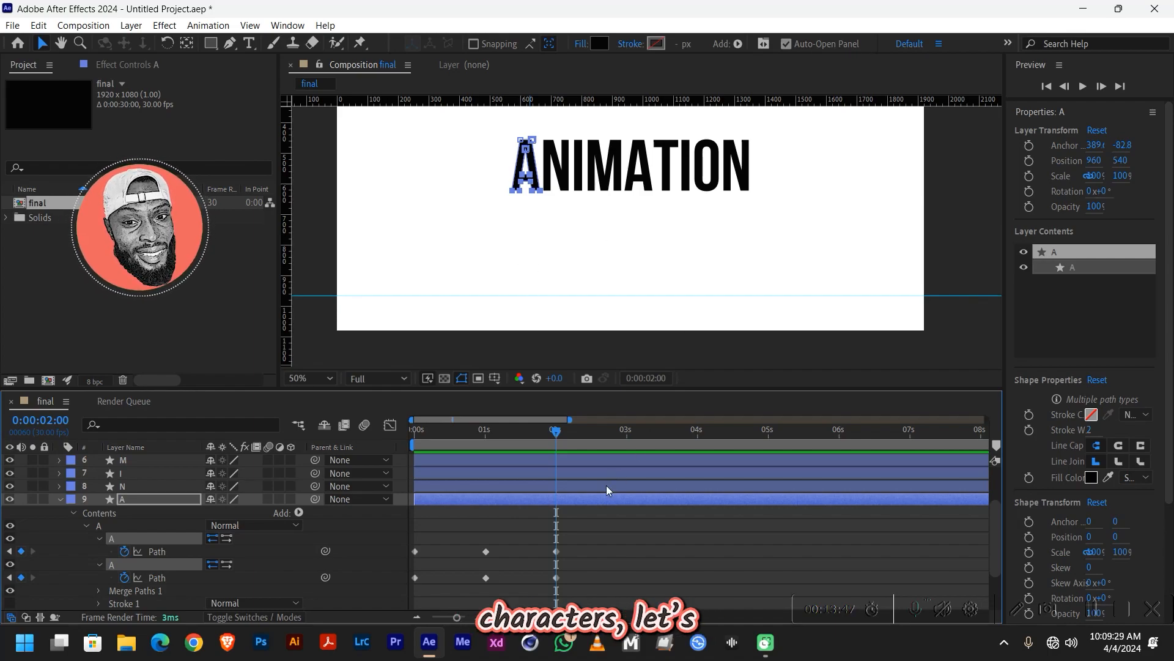
Step: Apply Easy Ease to all Path keyframes of the first A and preview the animation from the beginning
drag(624, 598, 367, 525)
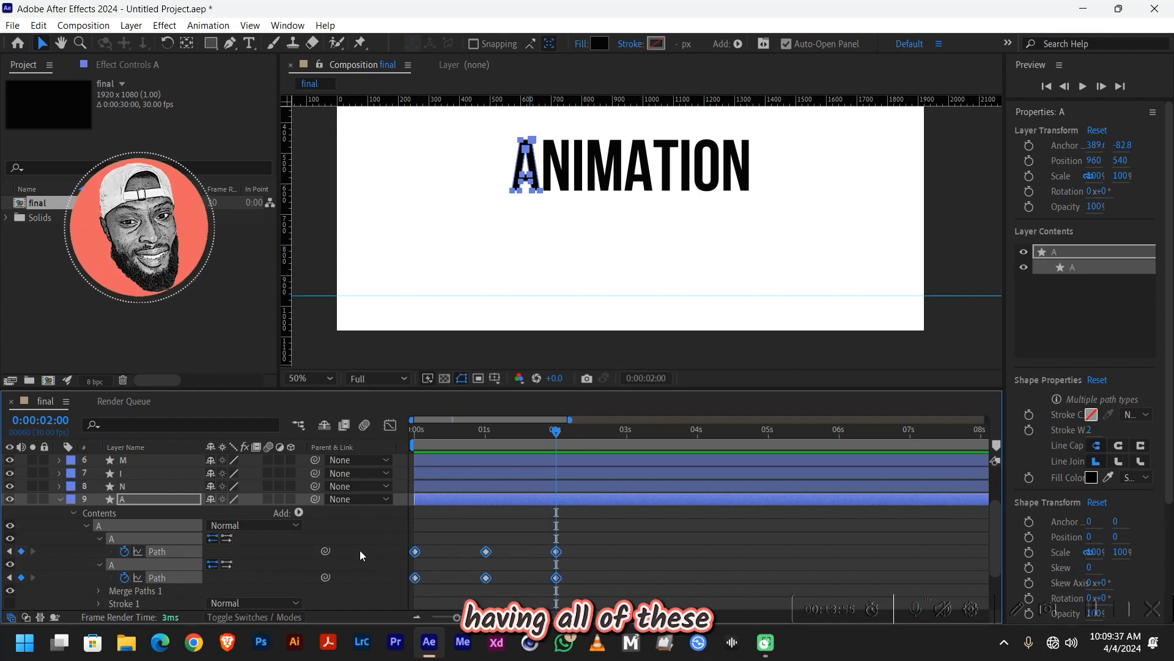
right_click(556, 578)
mouse_move(579, 569)
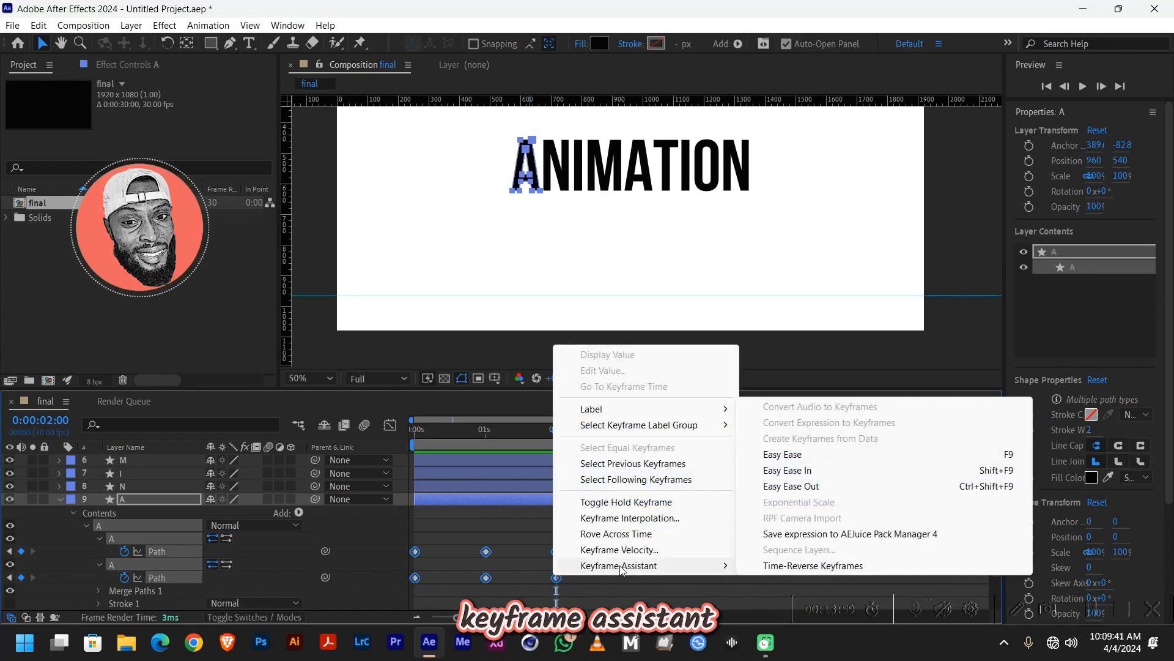
click(792, 460)
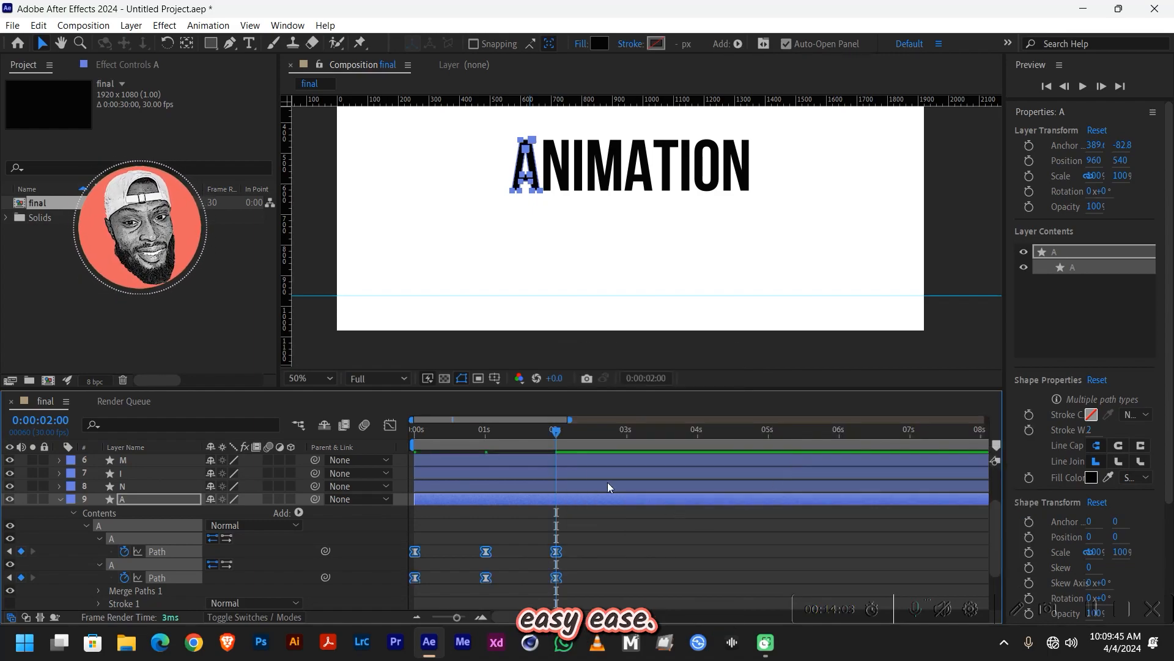
drag(548, 428, 333, 435)
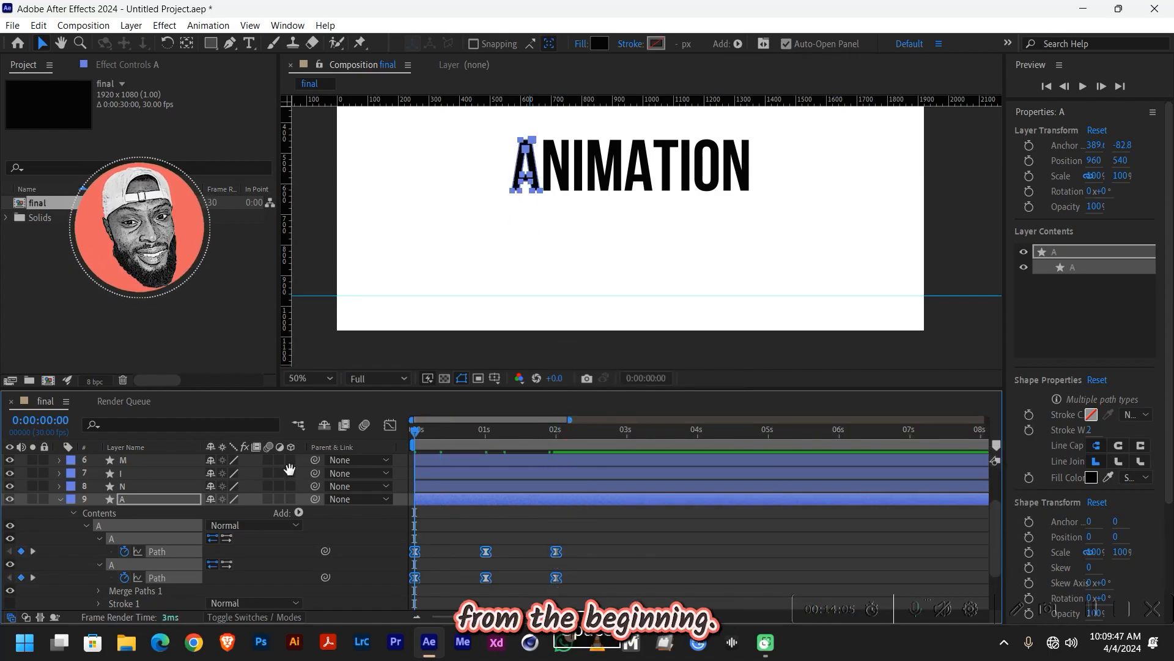
key(space)
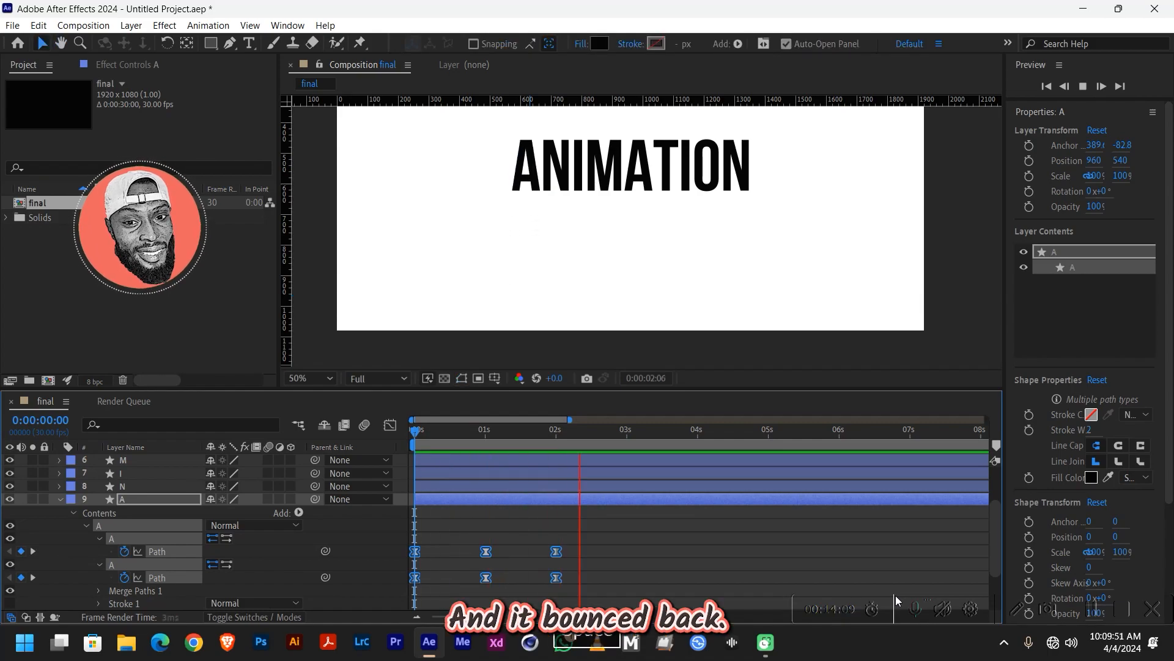
key(space)
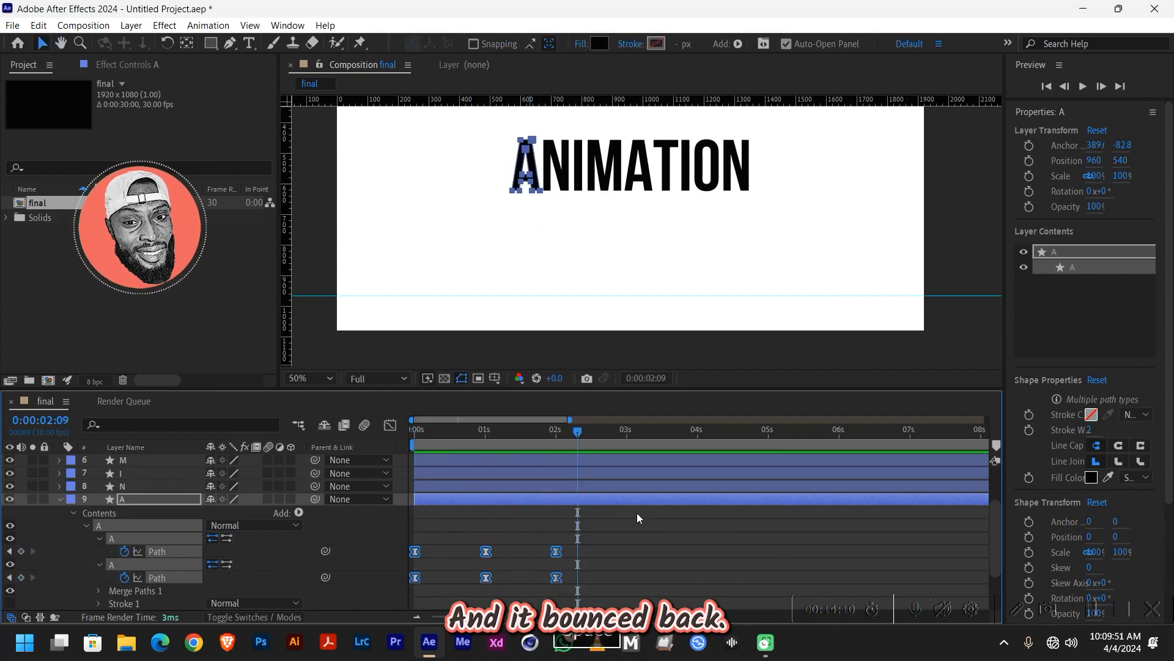
Step: Collapse the first A layer to show only its keyframed Path properties and return the current time to 0:00:00:00
click(58, 499)
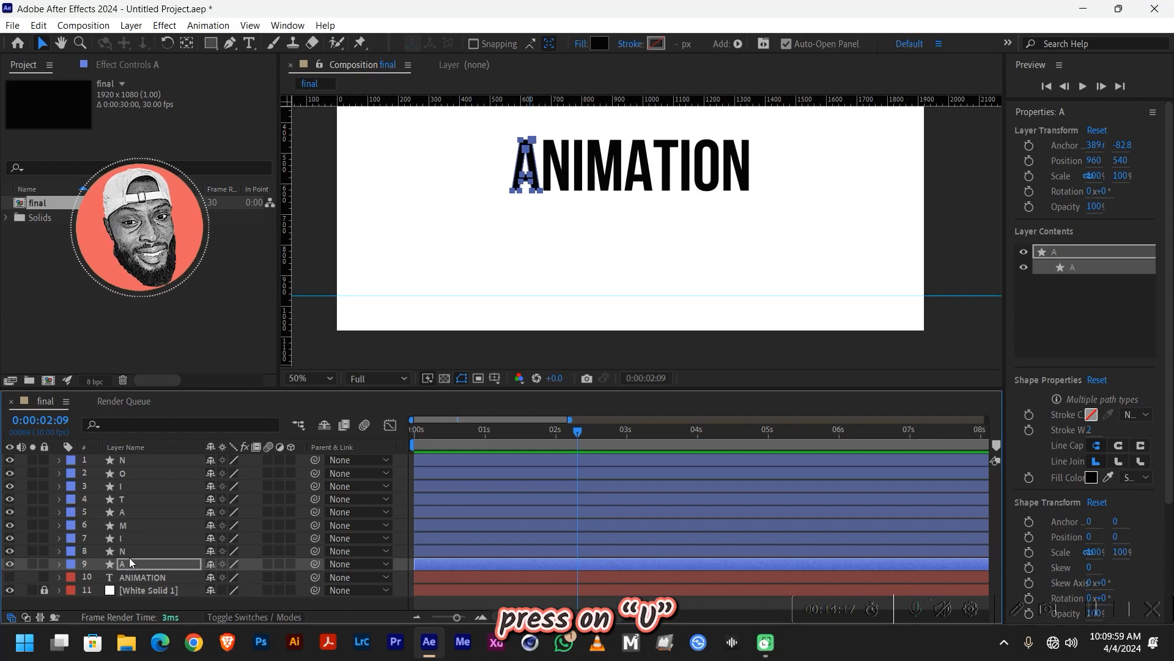
key(u)
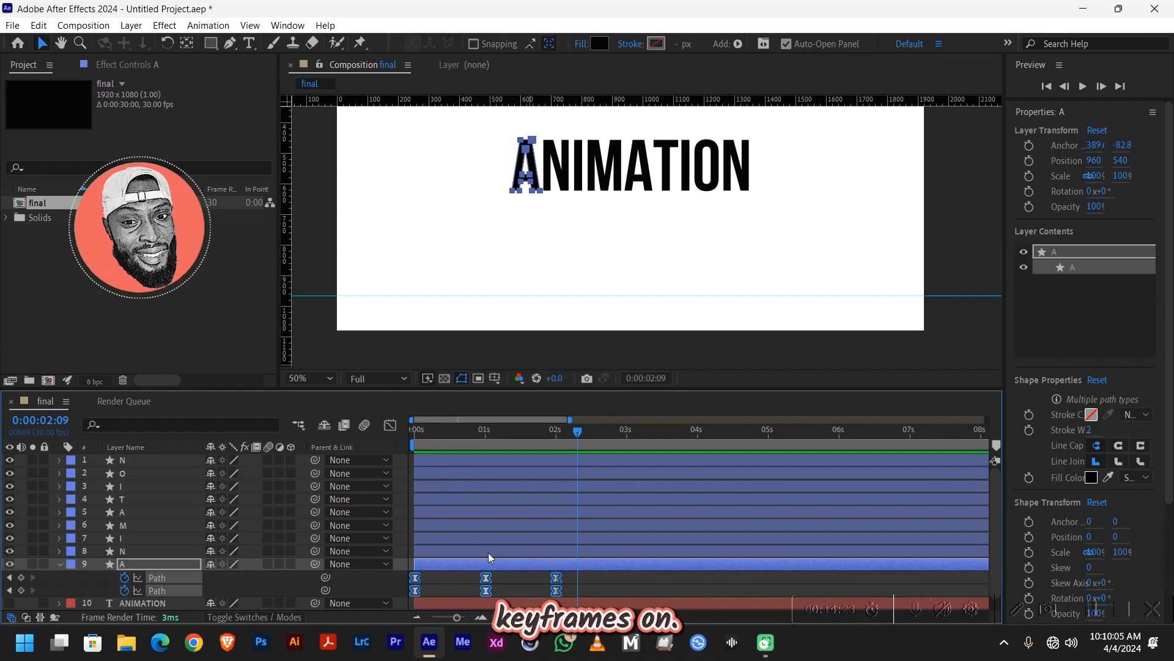
drag(572, 423, 406, 442)
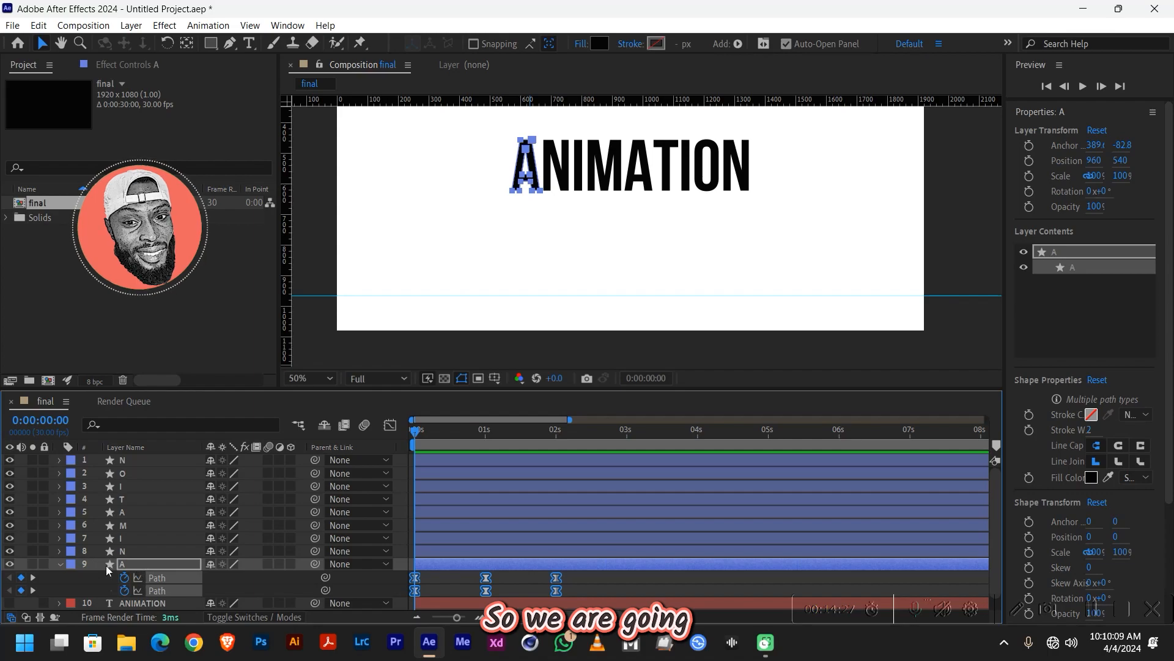
Step: Reveal the Path property of the first N layer and start keyframing it at 0:00:00:00
click(58, 550)
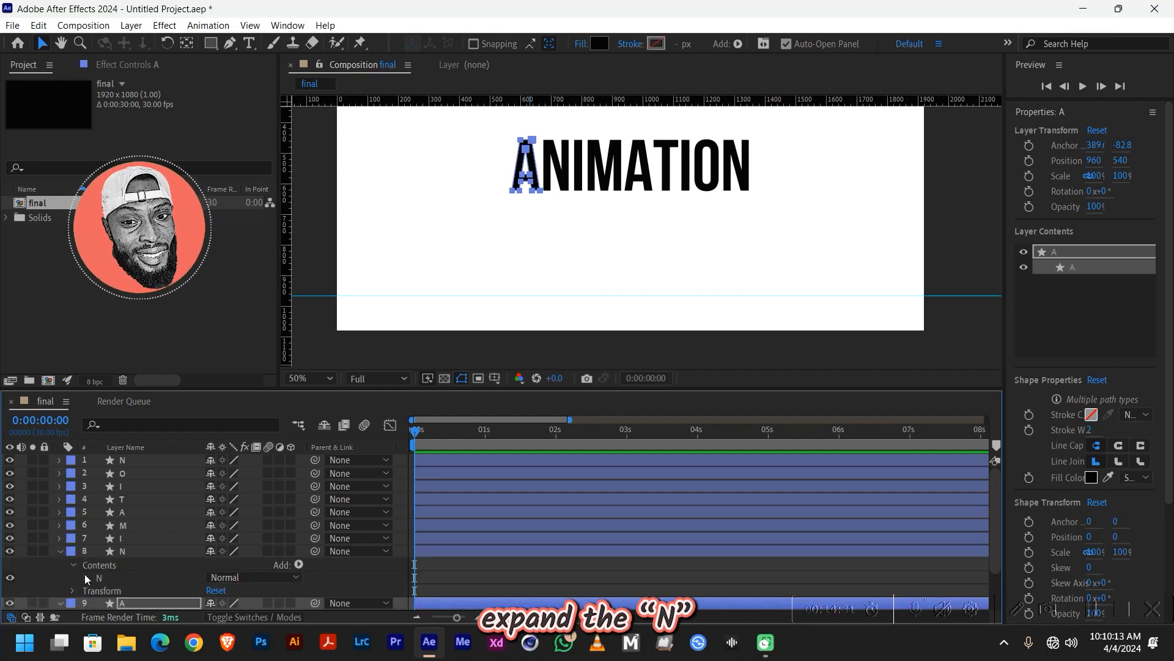
click(85, 578)
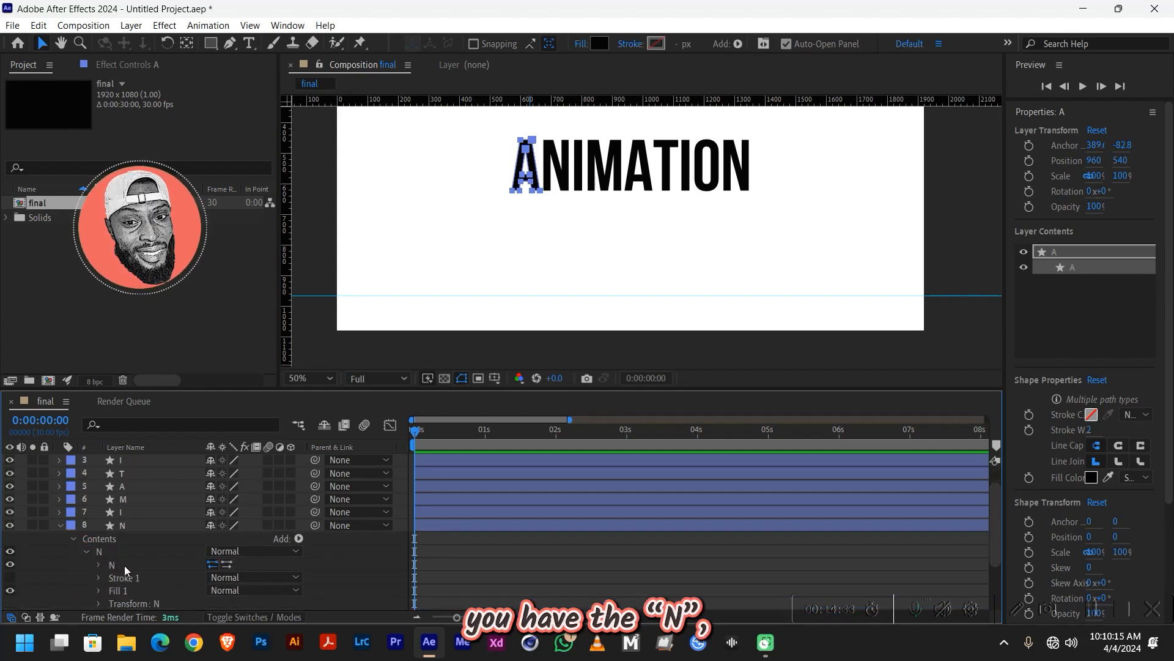
click(100, 564)
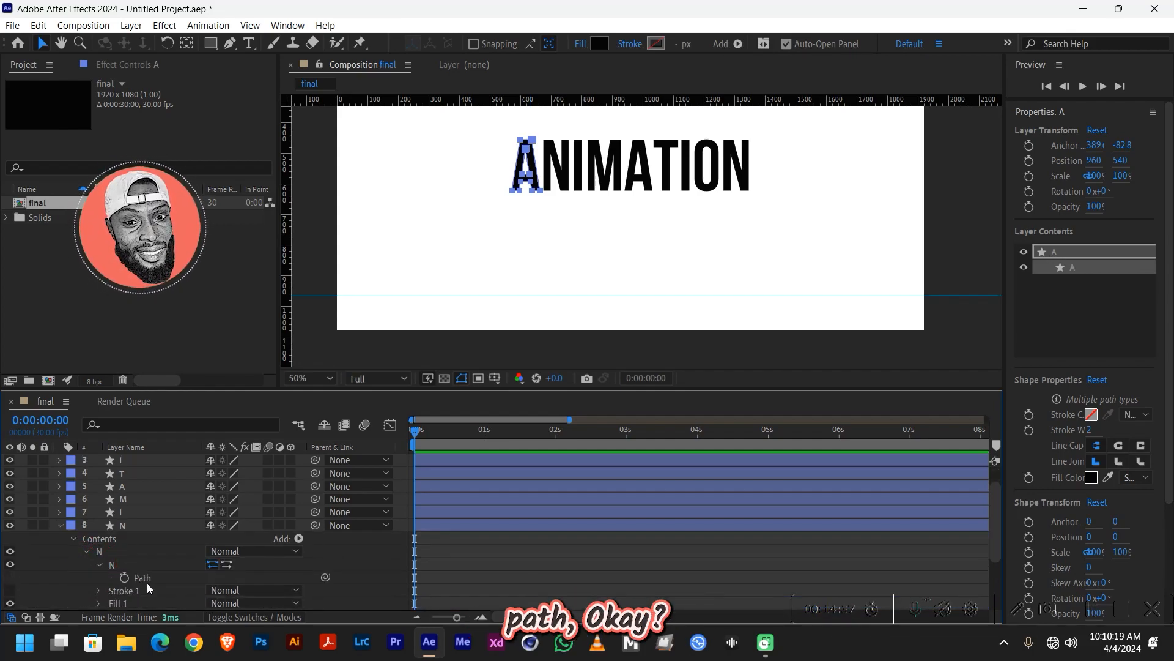
click(124, 578)
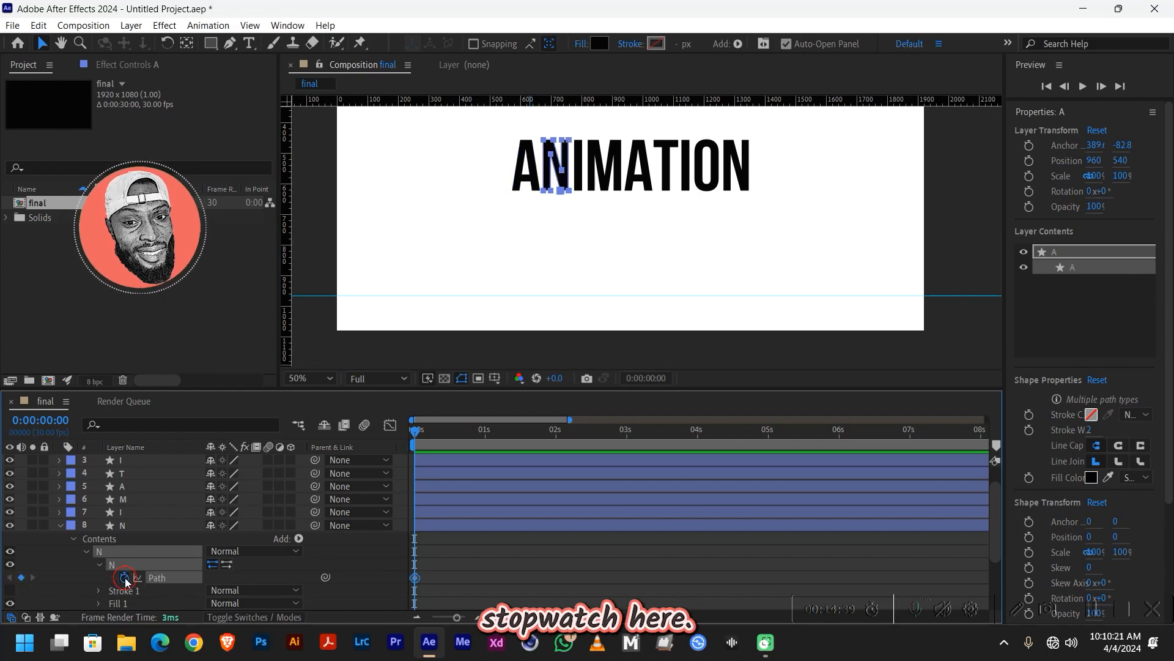
Step: Add Path keyframes to the first N at 0:00:01:00 and 0:00:02:00, aligned with the first A's keyframes
scroll(433, 518, down, 3)
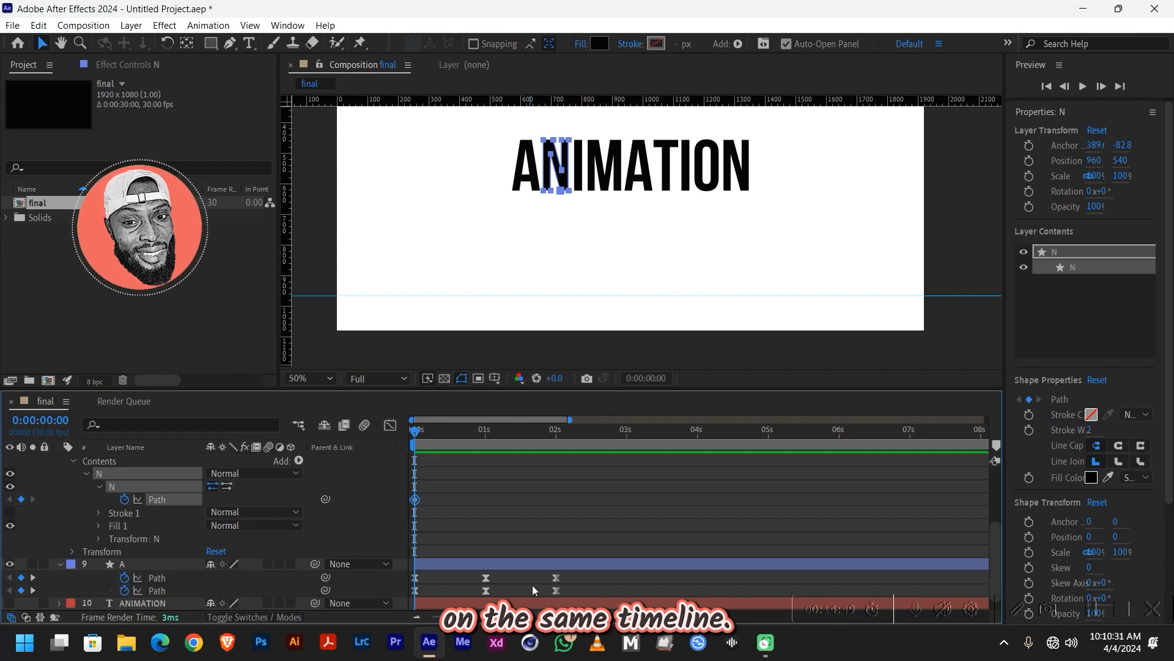
click(34, 590)
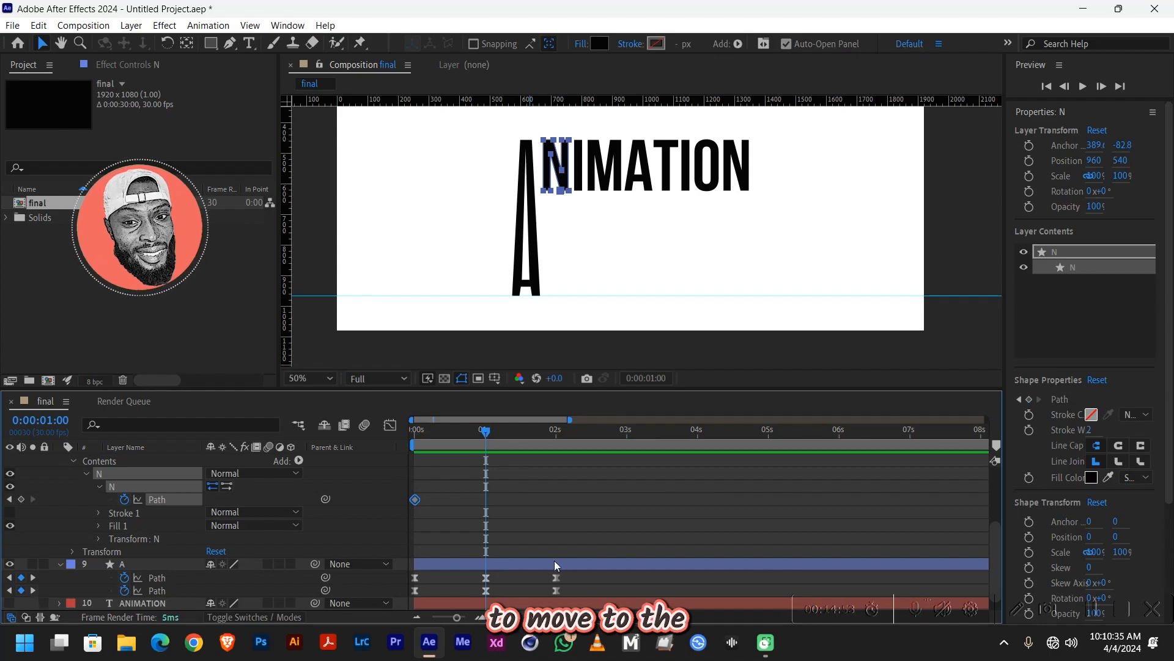
click(21, 500)
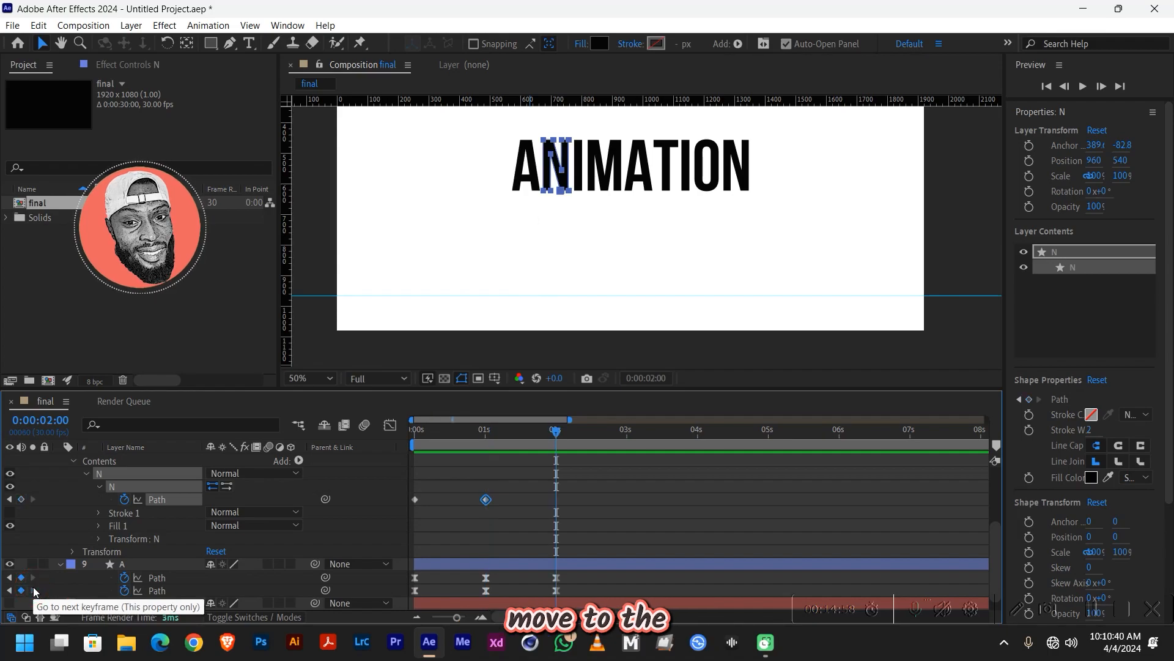
click(23, 500)
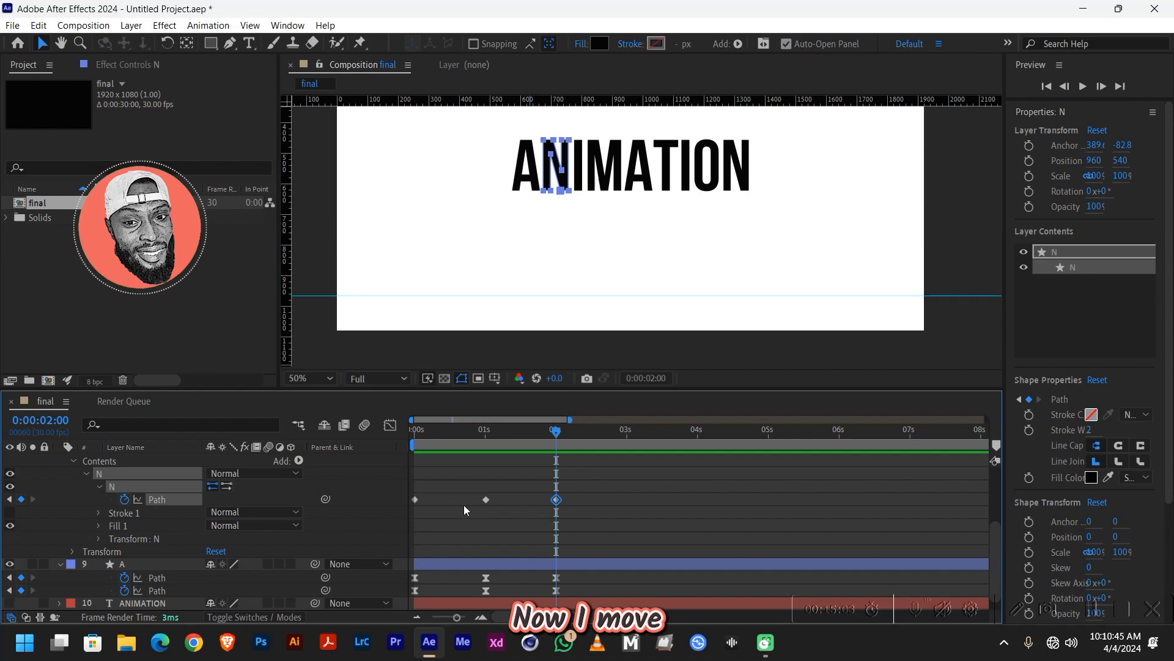
Step: At the 0:00:01:00 keyframe, stretch the lower points of the first N's path straight down to the horizontal guide
click(10, 500)
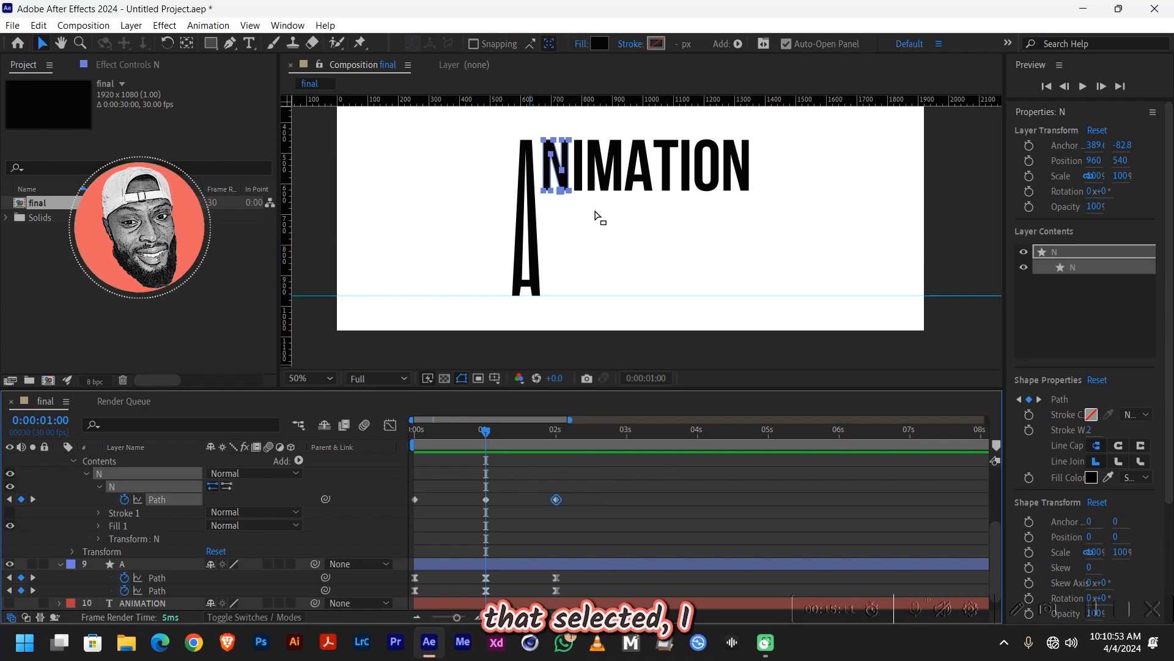
drag(606, 218, 529, 169)
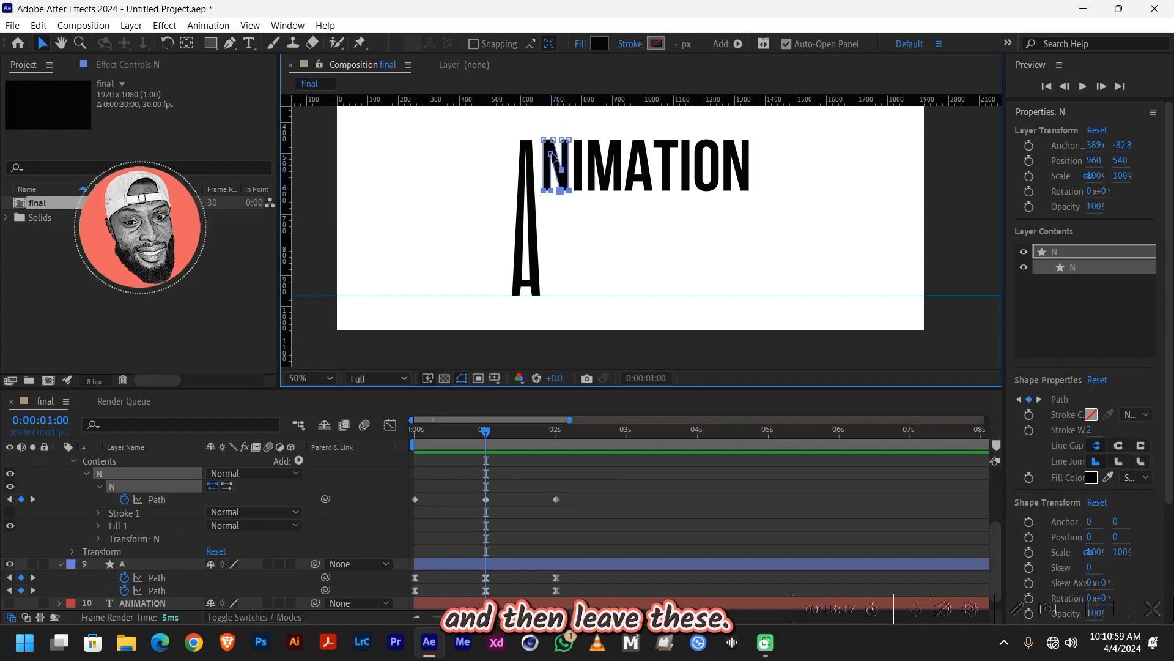
drag(568, 192, 576, 291)
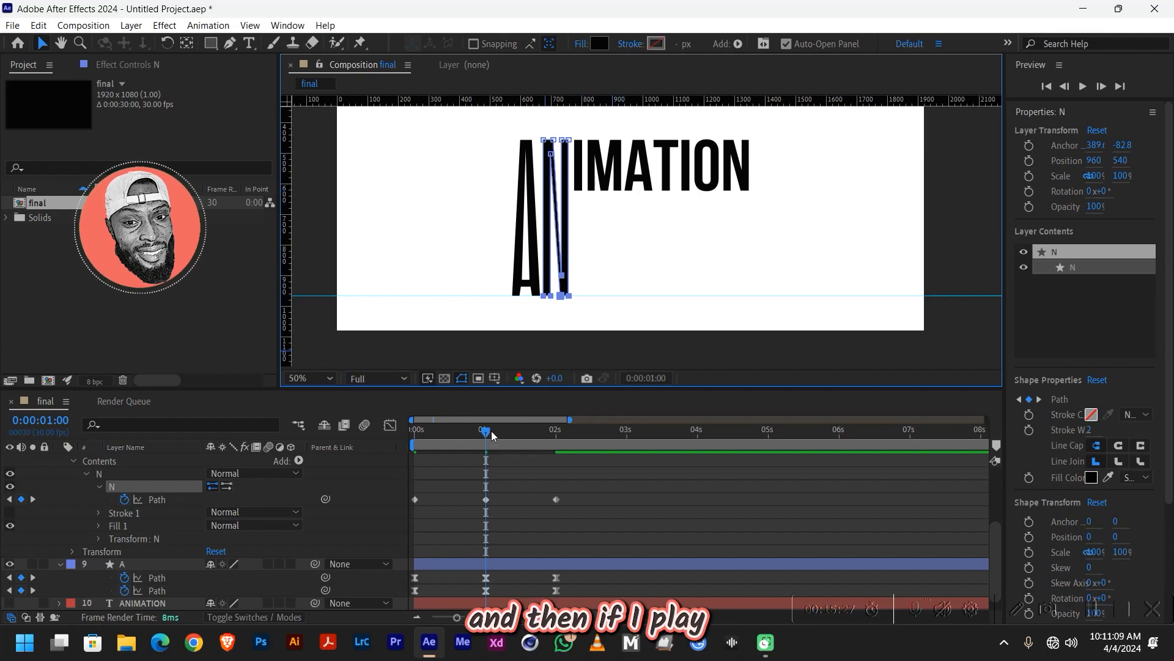
Step: Preview the stretch animation of the A and N together from the beginning
drag(486, 428, 376, 443)
key(space)
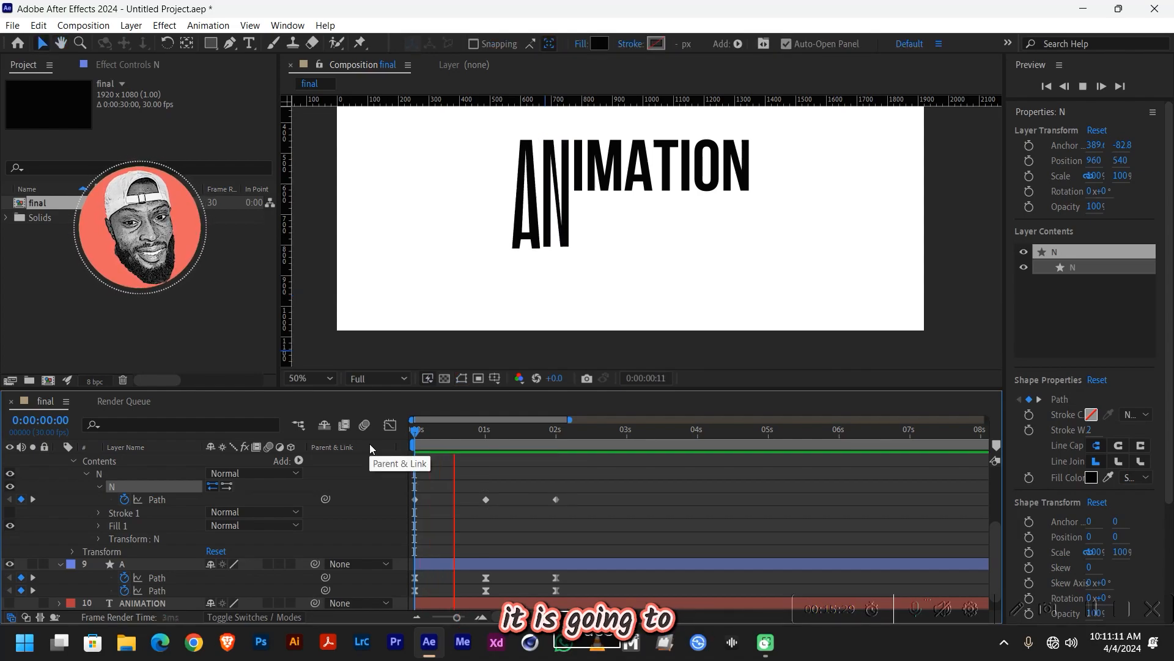
key(space)
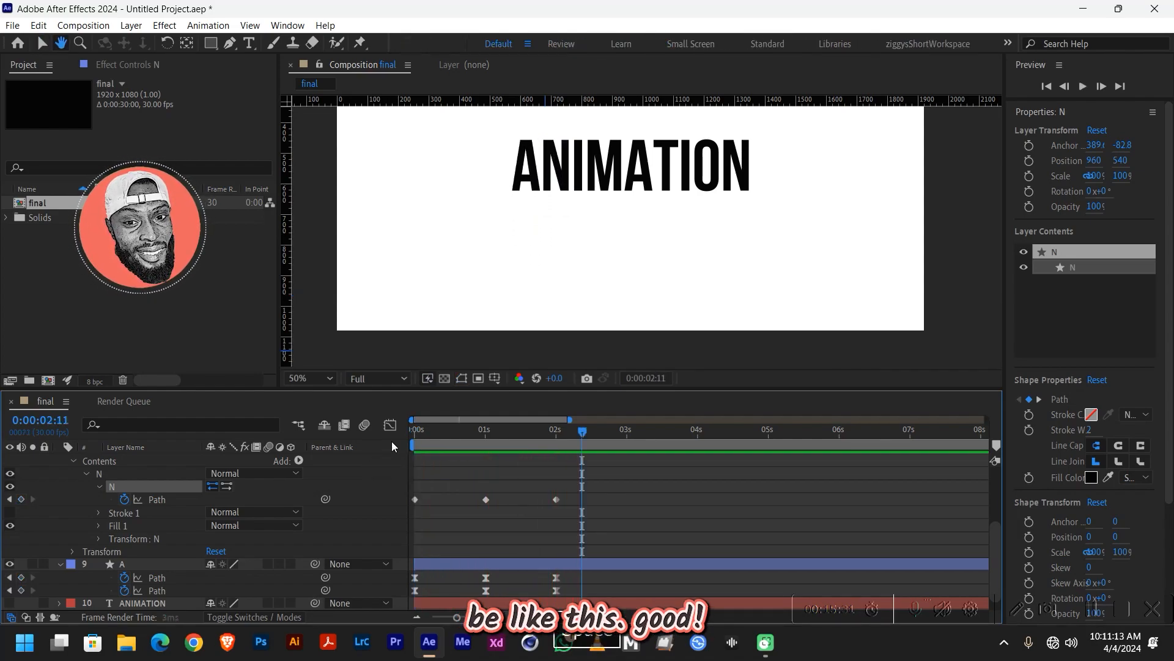
Step: Apply Easy Ease to the three Path keyframes of the first N and replay the animation from the beginning
drag(610, 512, 407, 493)
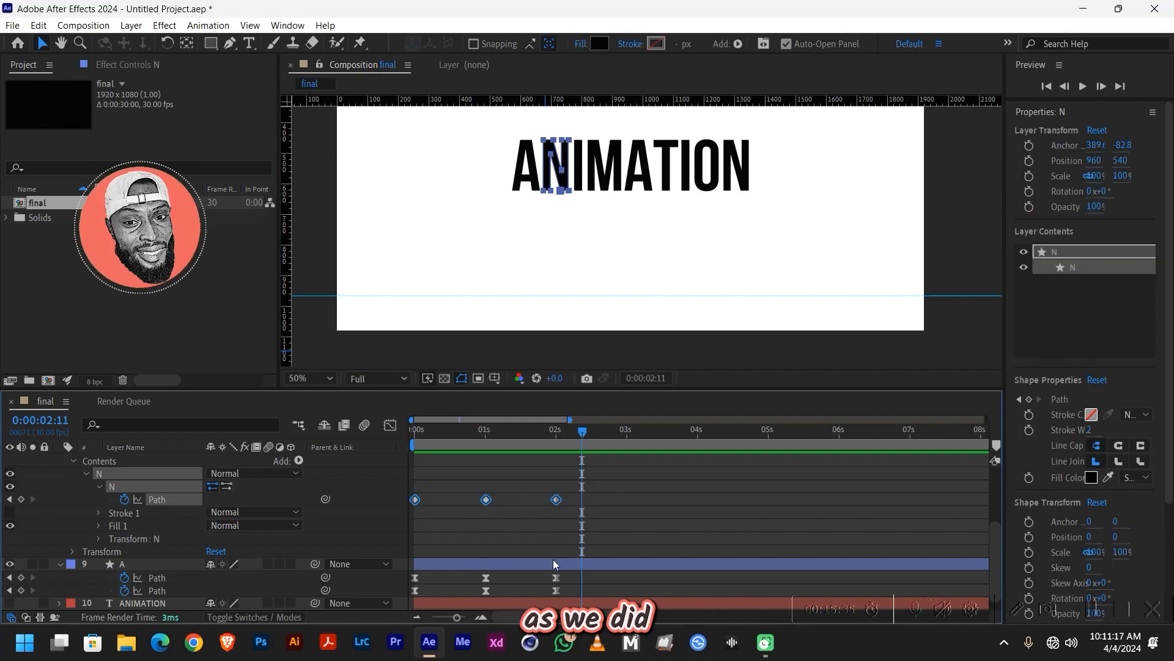
right_click(558, 501)
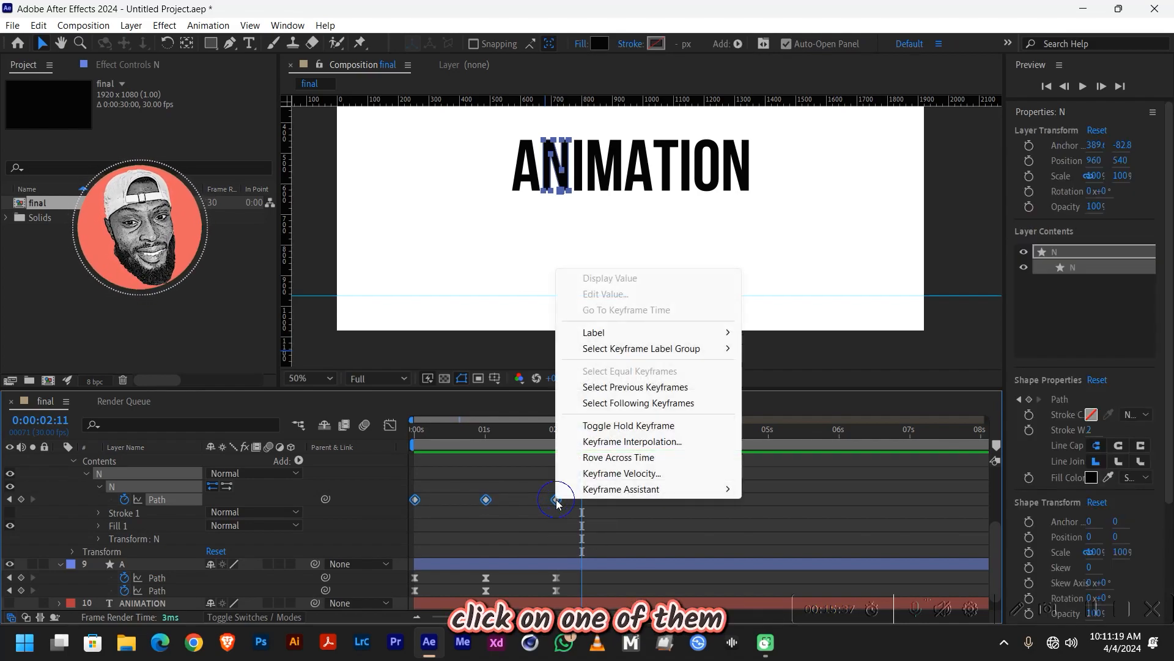
mouse_move(608, 492)
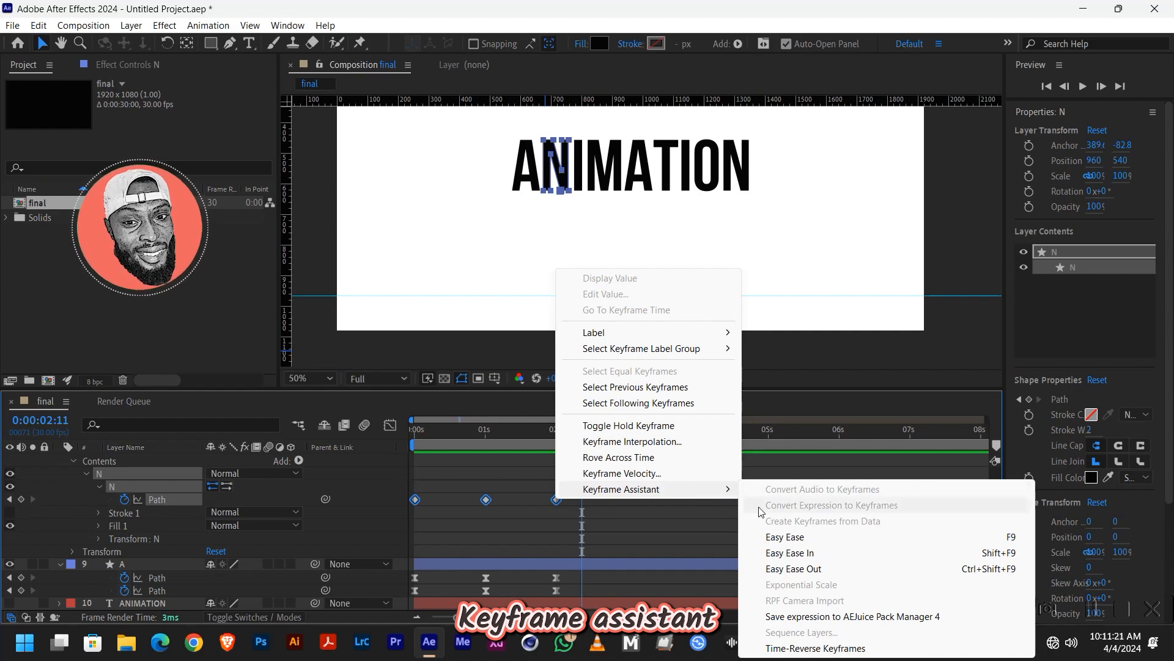
click(772, 536)
drag(589, 434, 351, 428)
key(space)
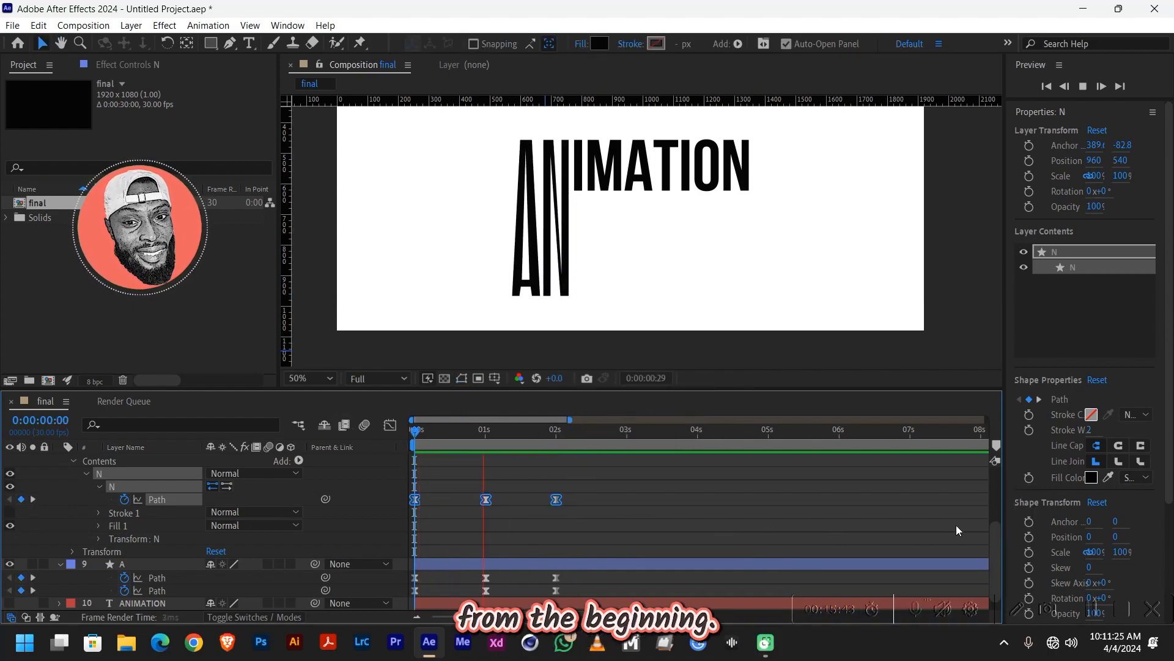
key(space)
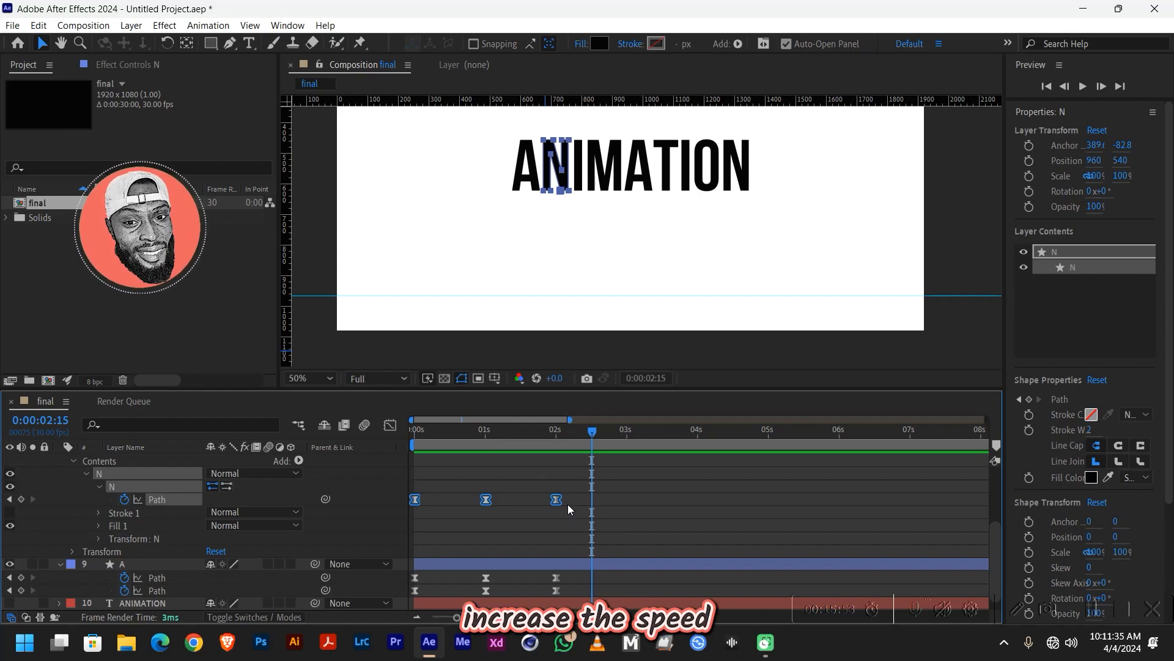
Step: Collapse the first N layer and start keyframing the Path of the first I at 0:00:00:00
drag(592, 433, 395, 435)
scroll(123, 470, up, 2)
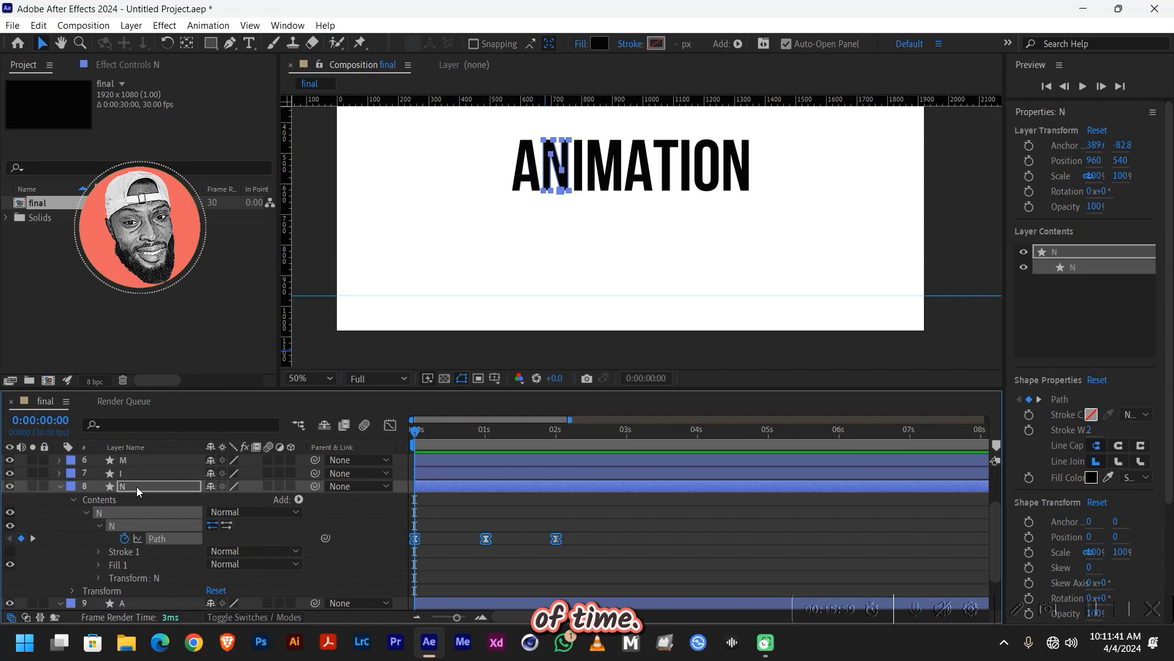
key(u)
click(59, 511)
click(72, 525)
click(85, 538)
click(98, 551)
click(124, 564)
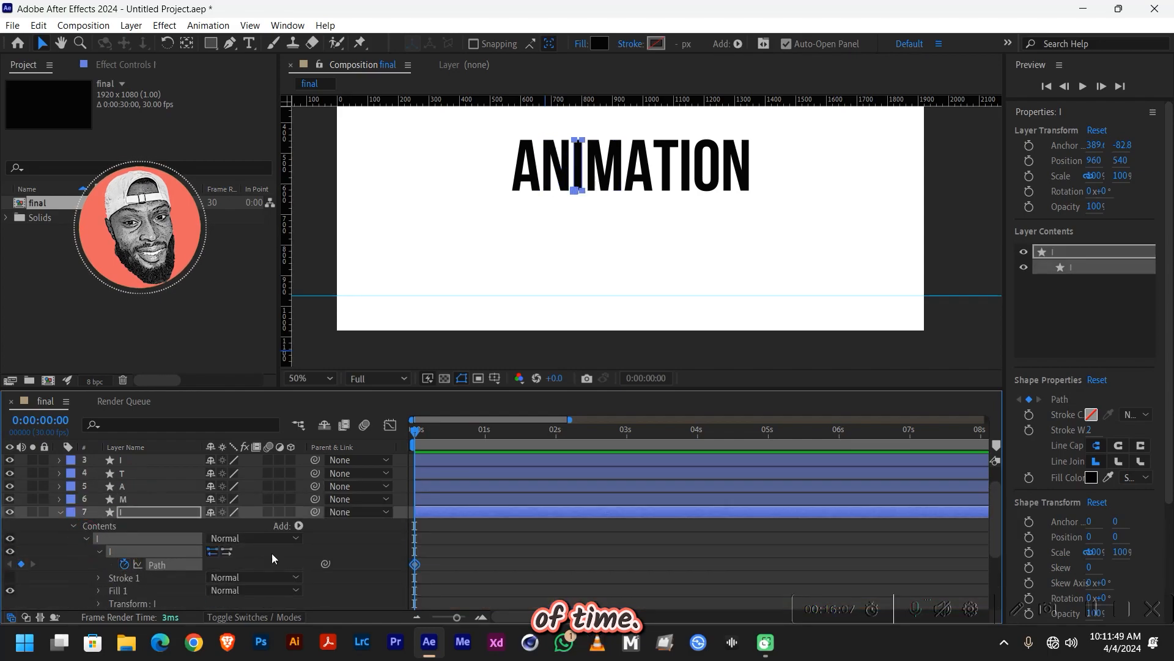
Step: Add Path keyframes to the first I at 0:00:01:00 and 0:00:02:00, aligned with the first N's keyframes
scroll(272, 553, down, 3)
click(59, 551)
click(33, 565)
click(21, 486)
click(33, 565)
click(22, 486)
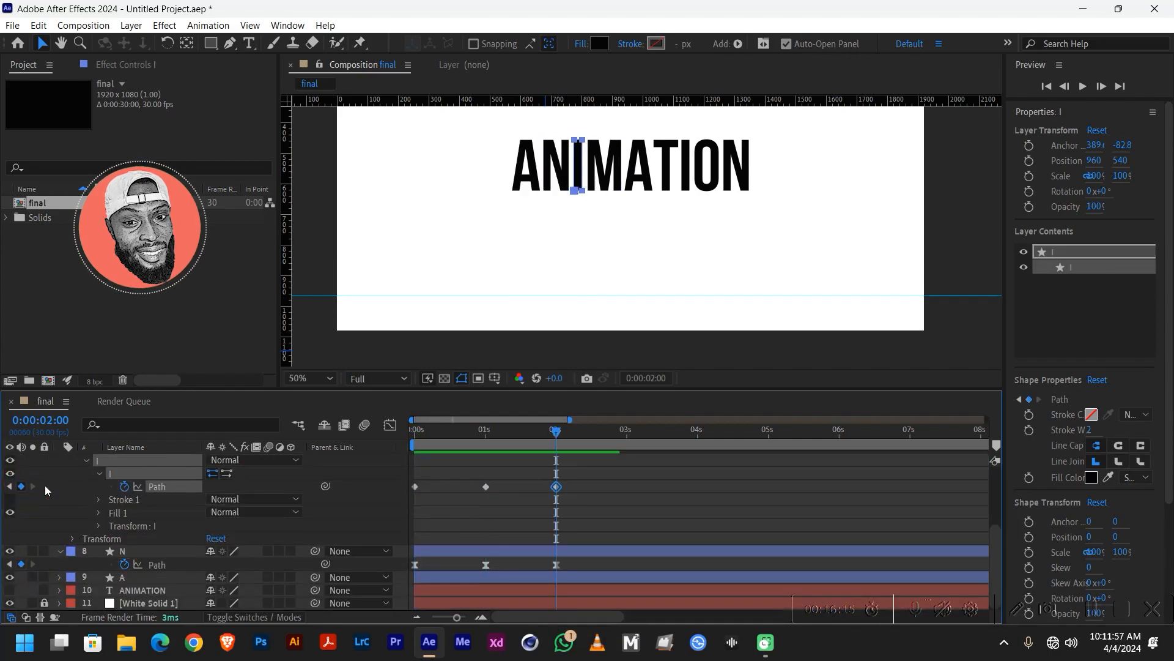
Step: Stretch the first I's lower points down to the guide at 0:00:01:00 and apply Easy Ease to all its Path keyframes
click(9, 486)
drag(578, 191, 585, 304)
click(157, 486)
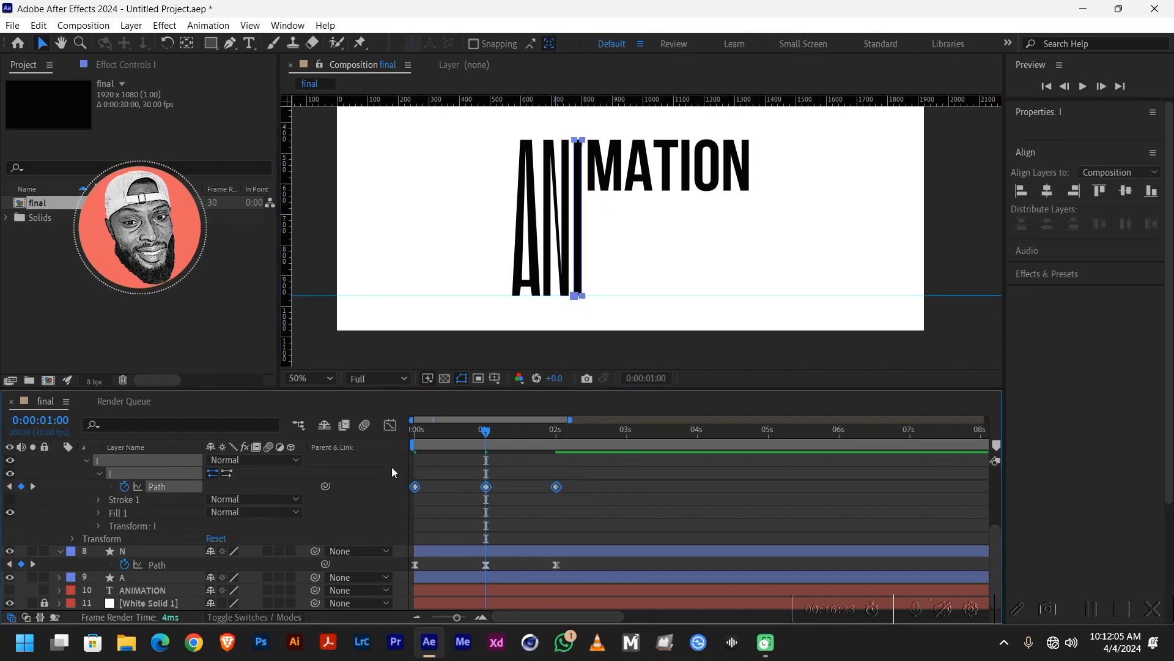
right_click(556, 487)
mouse_move(611, 478)
click(784, 520)
Step: Collapse the first I layer and start keyframing the Path of the M at 0:00:00:00
scroll(295, 513, up, 4)
click(59, 538)
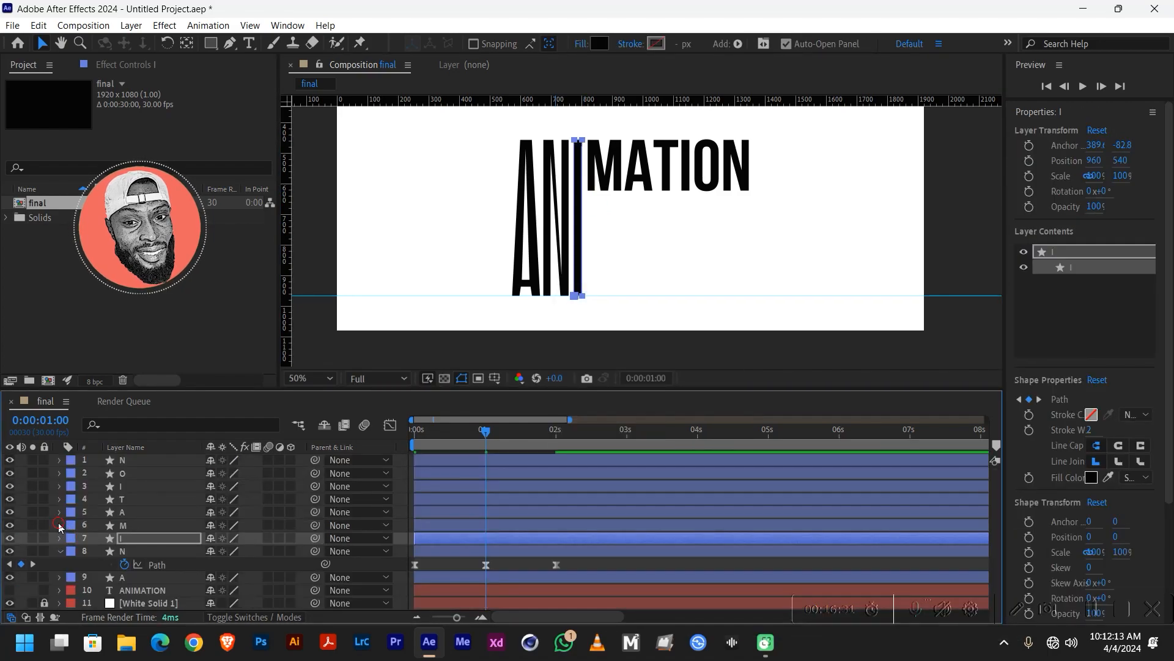
click(59, 525)
click(99, 564)
scroll(38, 564, down, 3)
click(9, 563)
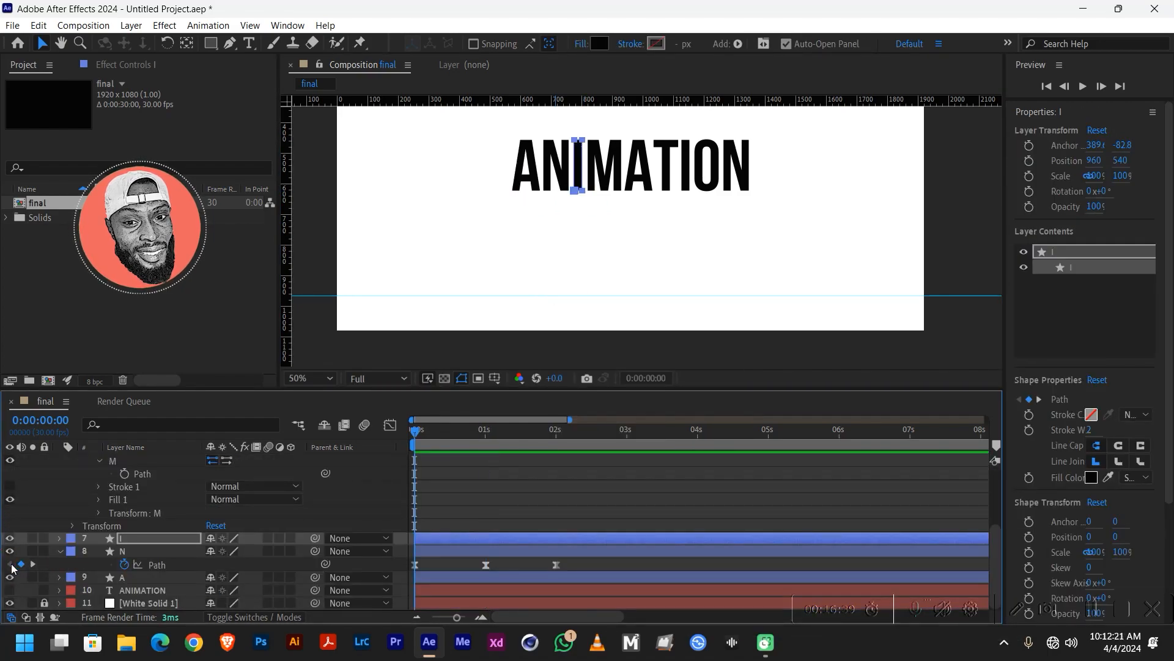
scroll(13, 565, up, 1)
click(124, 512)
Step: Add Path keyframes to the M at 0:00:01:00 and 0:00:02:00, aligned with the first N's keyframes
scroll(71, 534, down, 1)
click(33, 564)
click(21, 474)
click(33, 564)
click(20, 474)
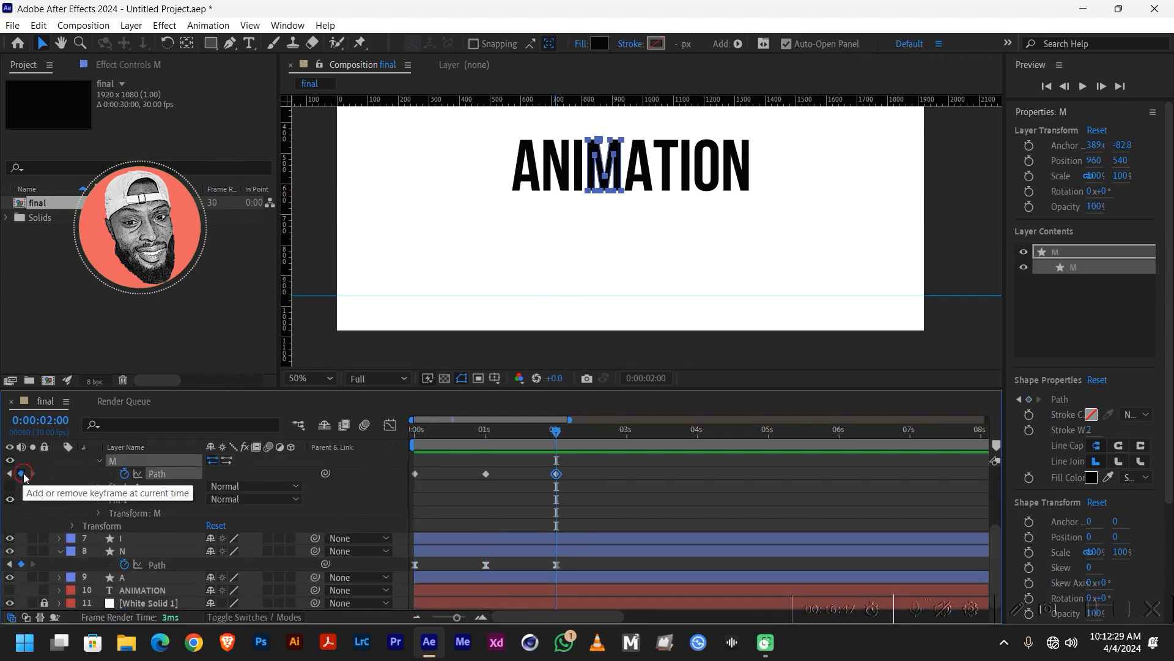
Step: At the 0:00:01:00 keyframe, stretch the lower points of the M's path straight down to the horizontal guide
click(9, 473)
drag(638, 205, 576, 171)
drag(621, 191, 625, 300)
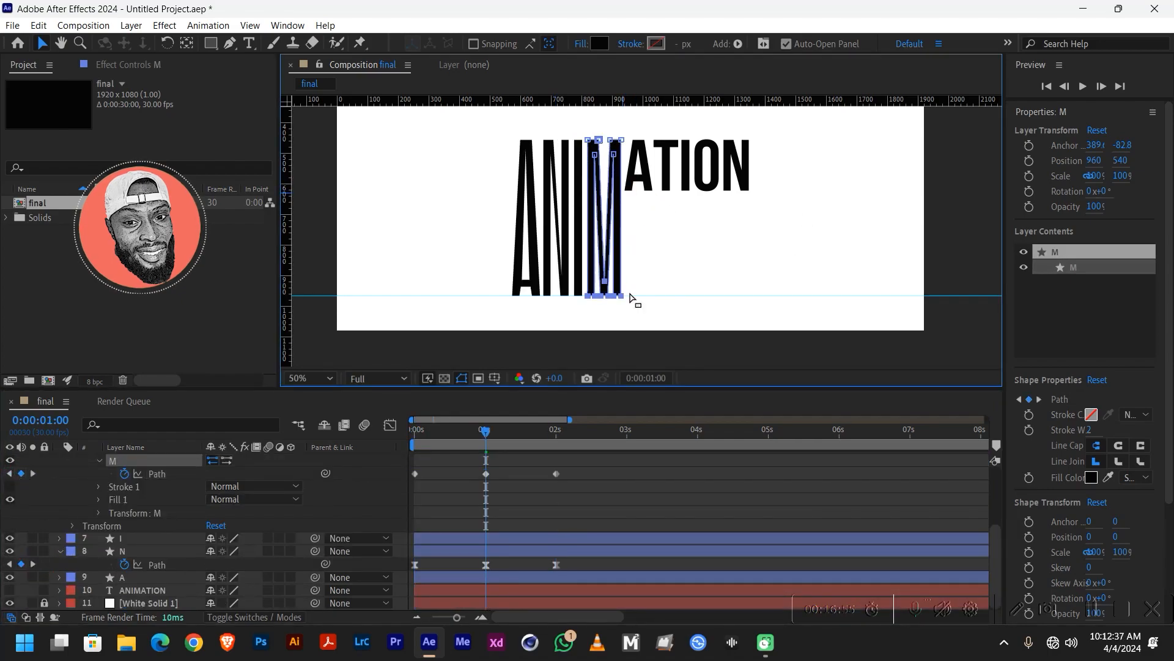
Step: Apply Easy Ease to all of the M's Path keyframes, then collapse the M's and first N's expanded properties
drag(572, 466, 407, 481)
right_click(486, 473)
click(772, 503)
click(137, 552)
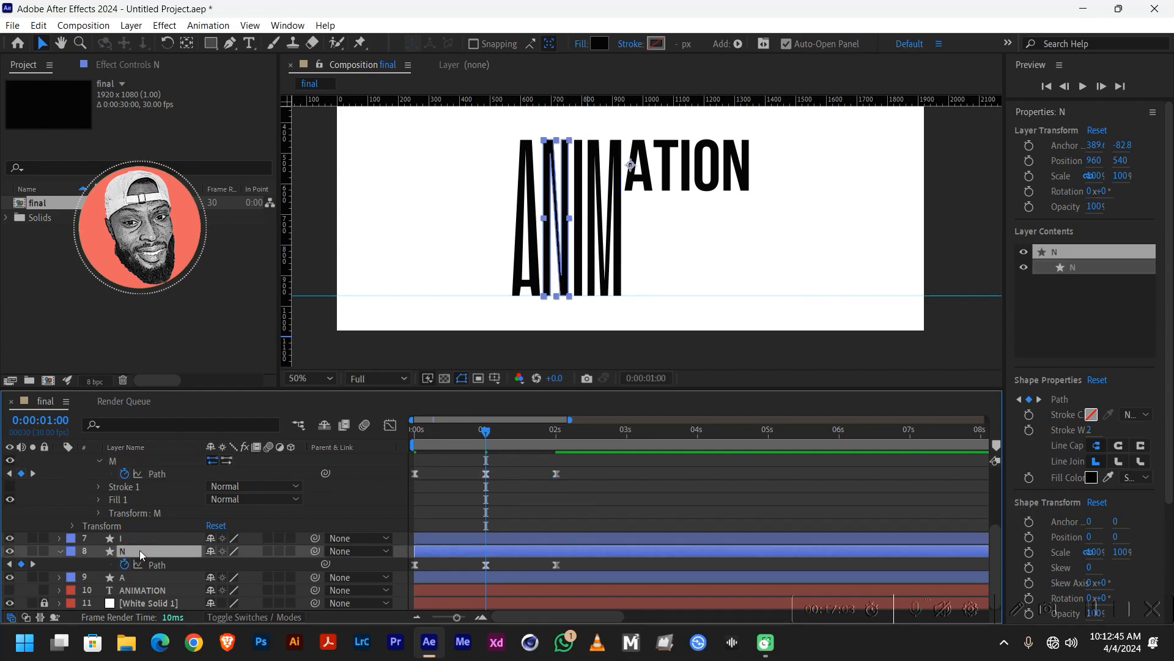
key(u)
scroll(146, 538, up, 1)
click(135, 473)
key(u)
Step: Expand the second A layer down to its two Path properties and set the current time to 0:00:00:00
click(126, 513)
click(59, 512)
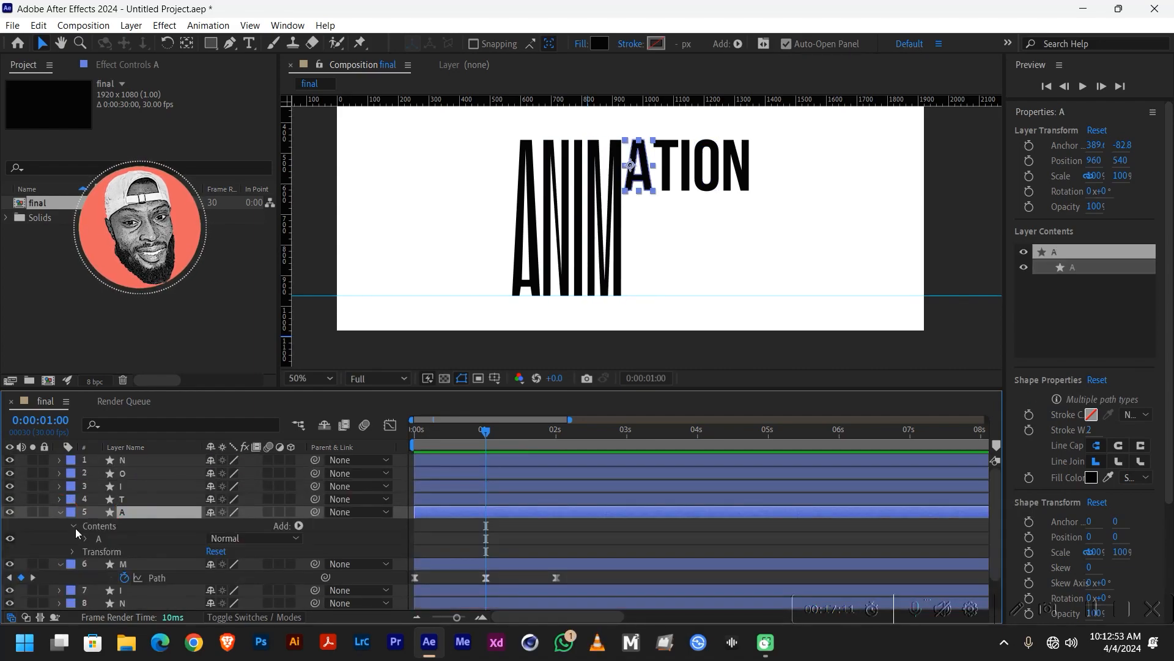
click(85, 537)
scroll(90, 539, down, 1)
click(98, 538)
click(98, 563)
scroll(139, 550, down, 3)
click(9, 551)
scroll(9, 551, up, 2)
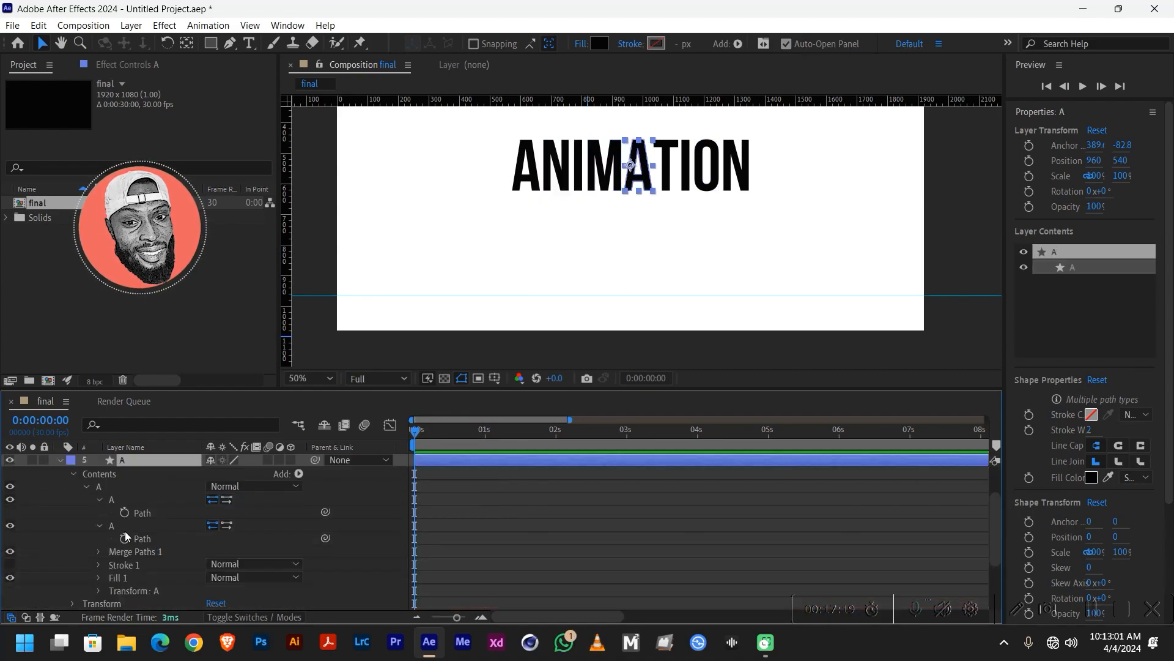
Step: Add keyframes to the second A's first path at 0:00:00:00, 0:00:01:00 and 0:00:02:00, aligned with the M's keyframes
click(124, 512)
scroll(60, 588, down, 2)
click(32, 551)
scroll(60, 539, up, 2)
scroll(60, 538, down, 2)
scroll(34, 551, up, 3)
click(32, 512)
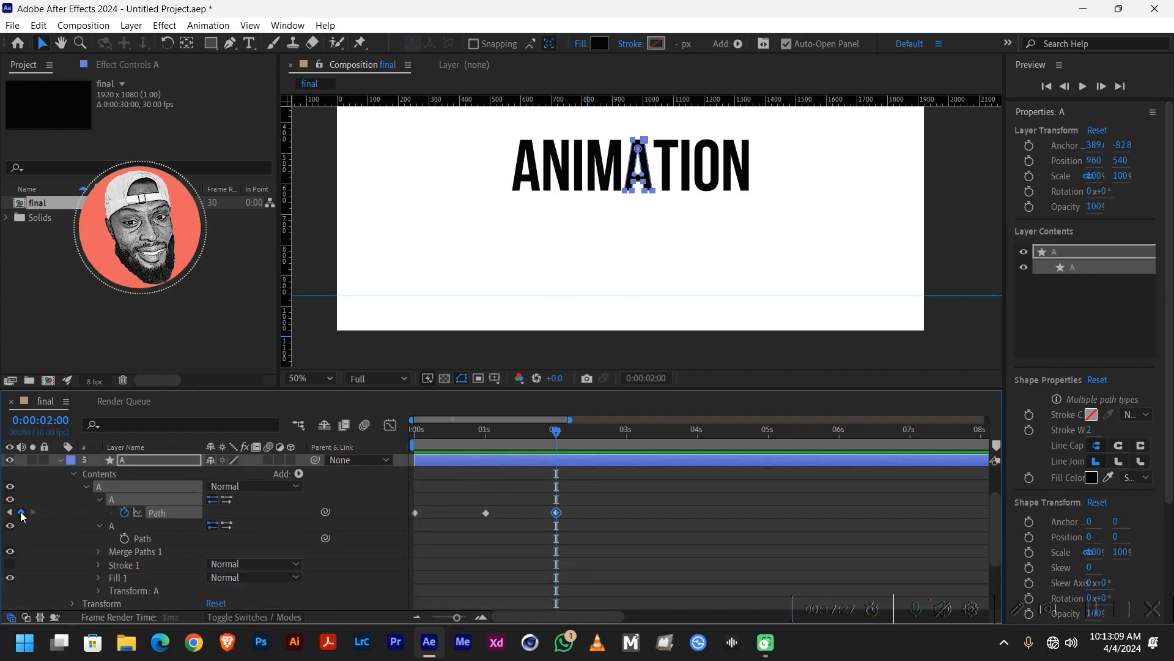
Step: Stretch the second A's lower path points down to the guide at 0:00:01:00 and apply Easy Ease to its Path keyframes
click(9, 512)
scroll(37, 538, up, 2)
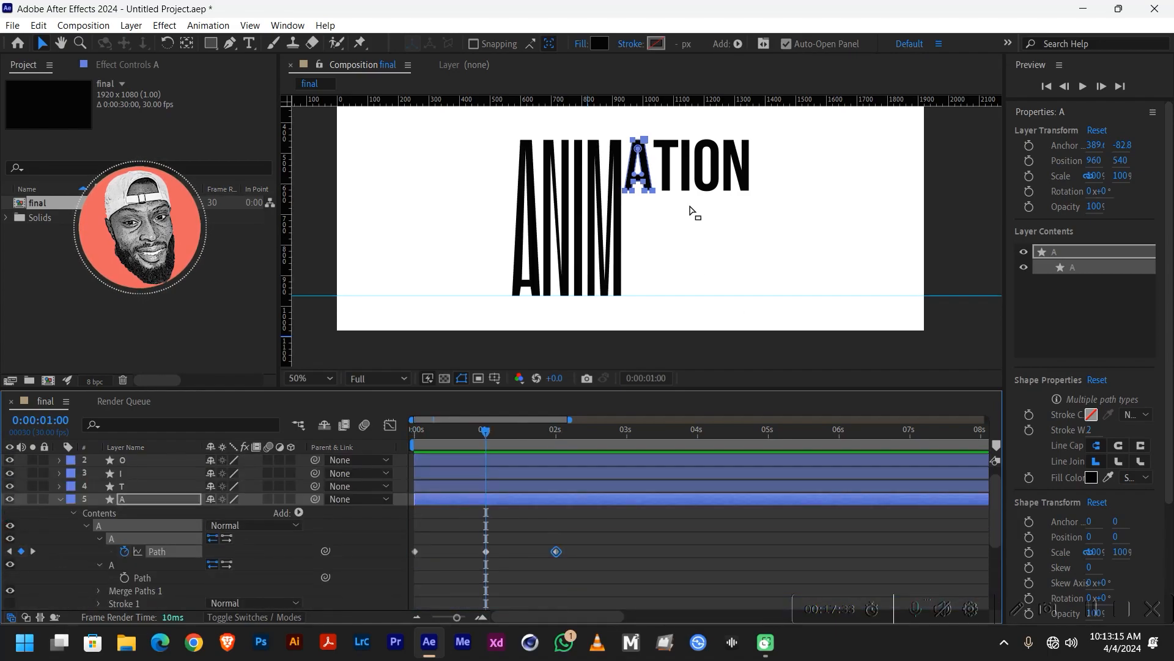
drag(652, 190, 659, 289)
drag(575, 566, 429, 534)
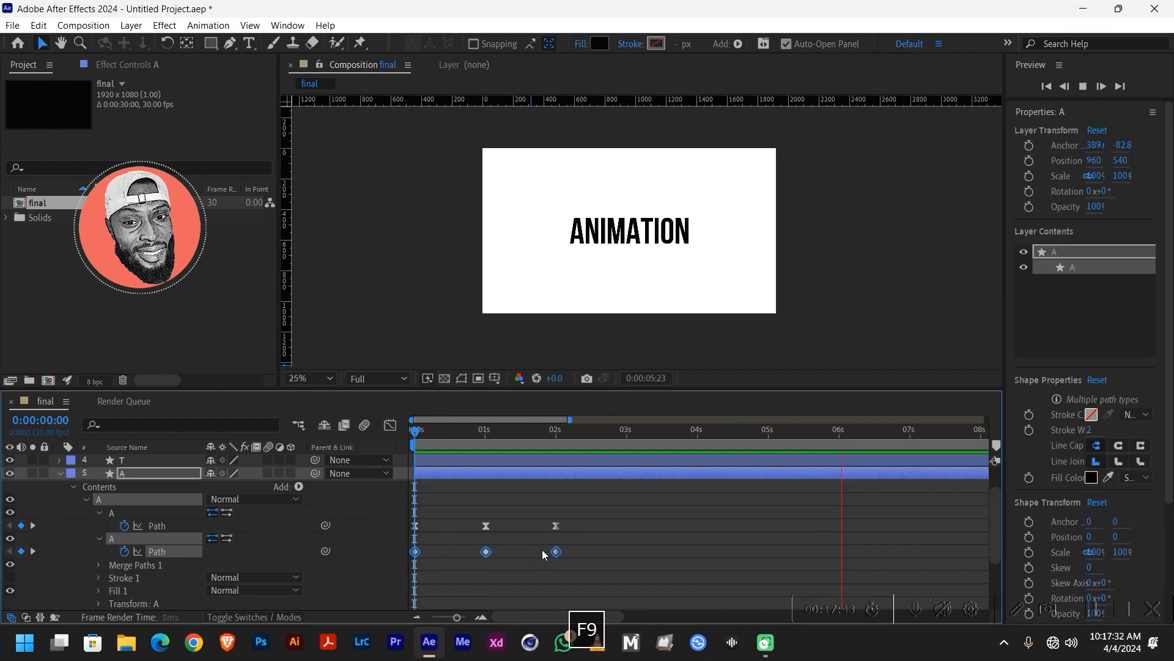
right_click(556, 551)
click(789, 431)
Step: Collapse the second A layer, clear the layer selection and play back the full letter-stretch animation
key(space)
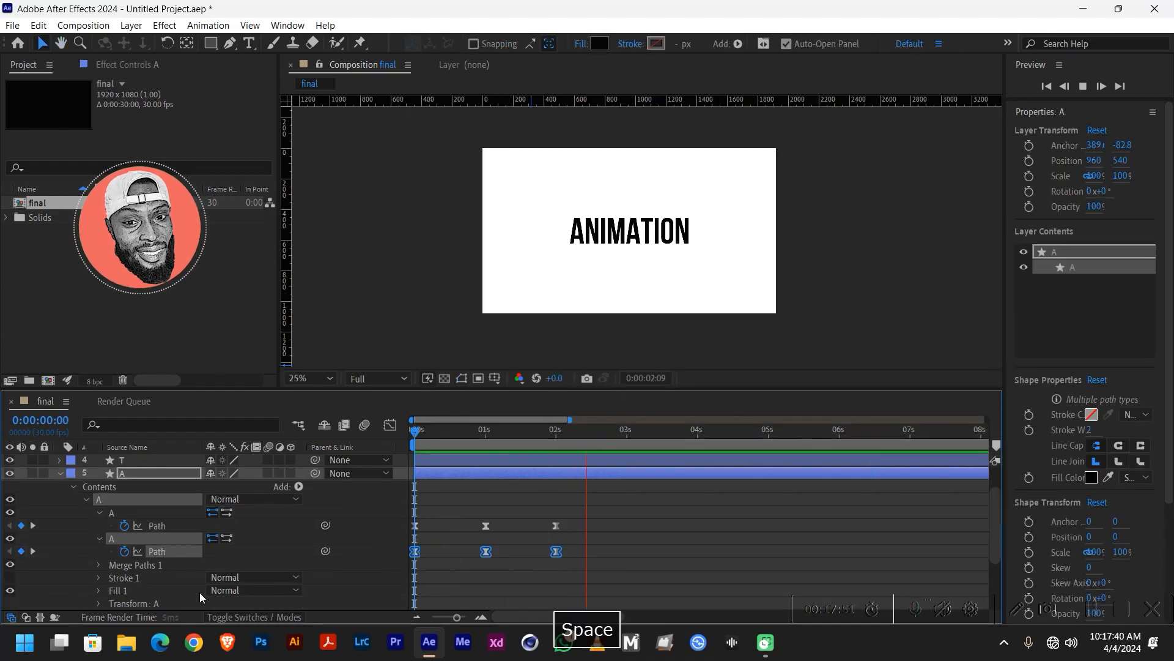
key(space)
key(u)
click(471, 235)
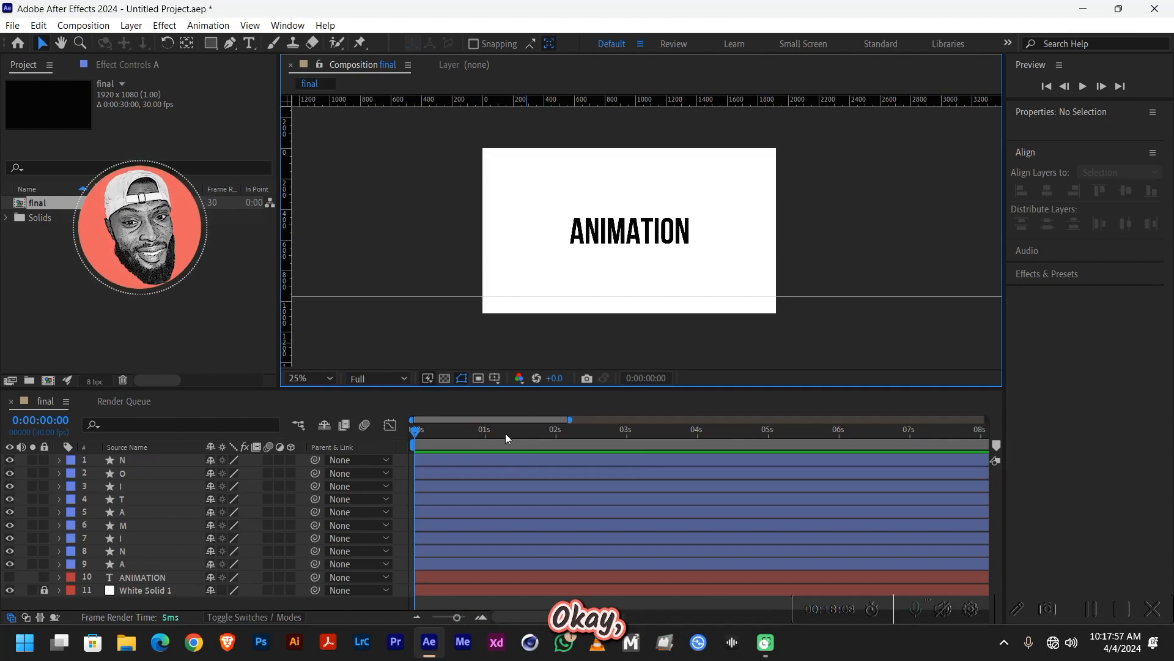
key(space)
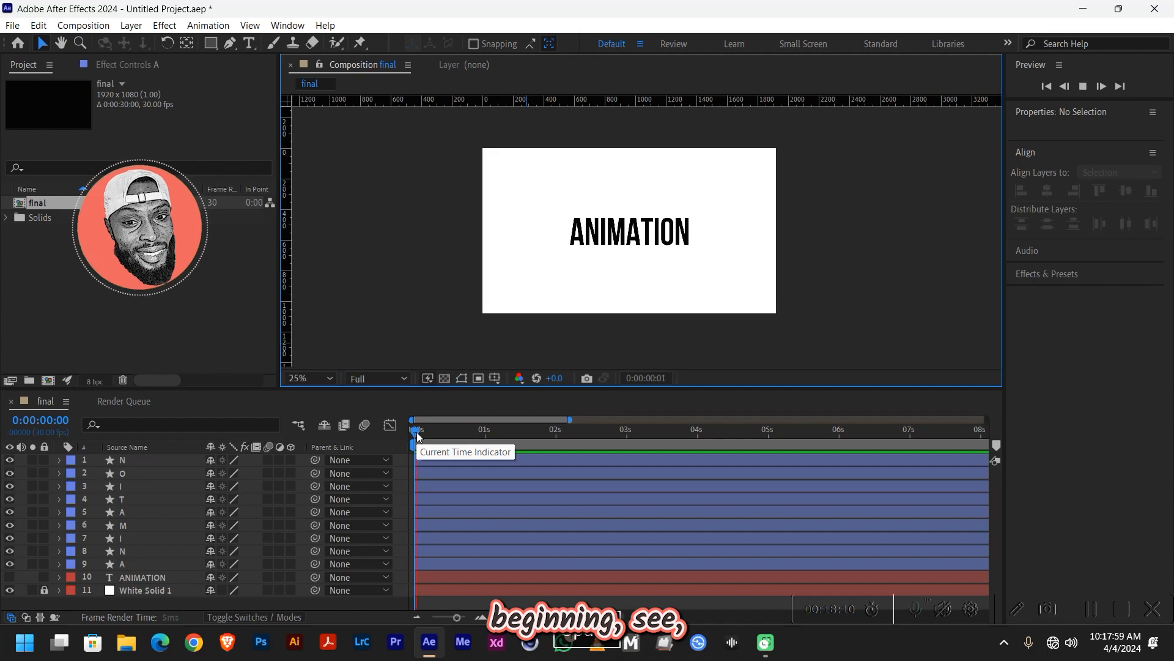
key(space)
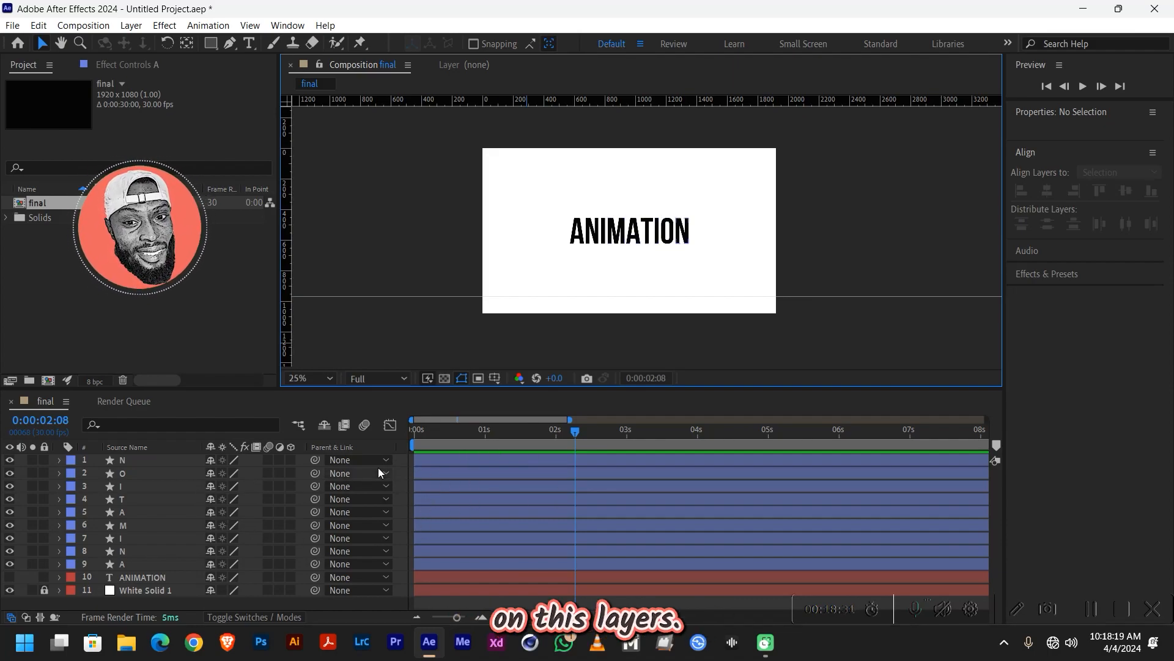
Step: Select all nine letter layers, reveal only their keyframed properties and enlarge the timeline area
click(142, 564)
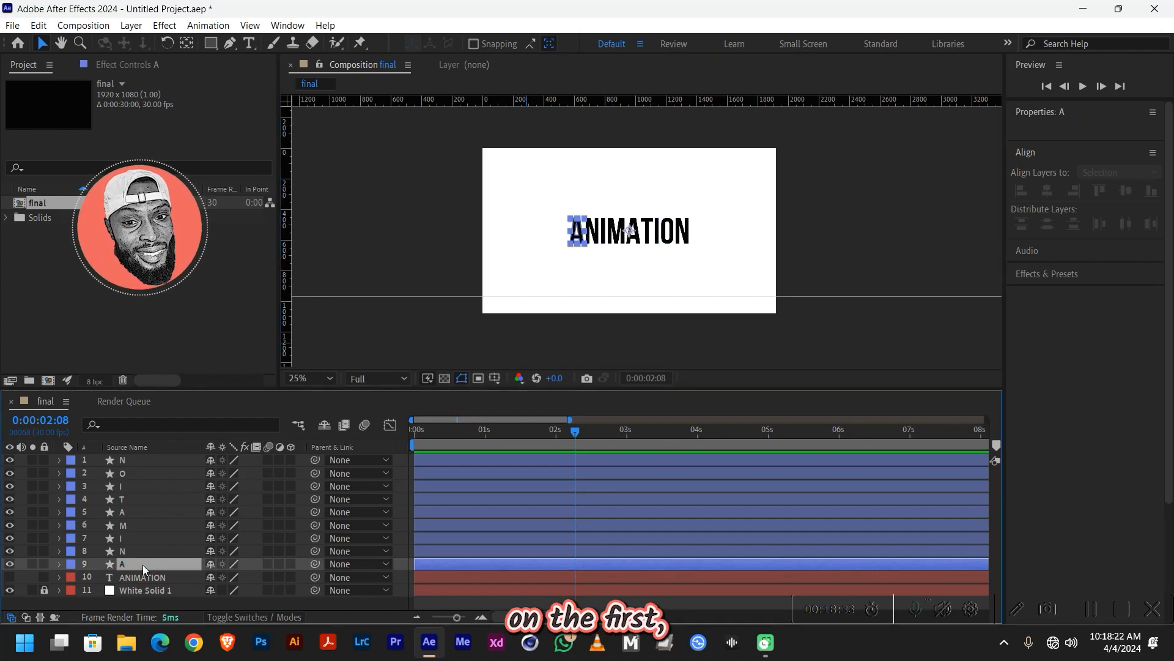
shift+click(127, 459)
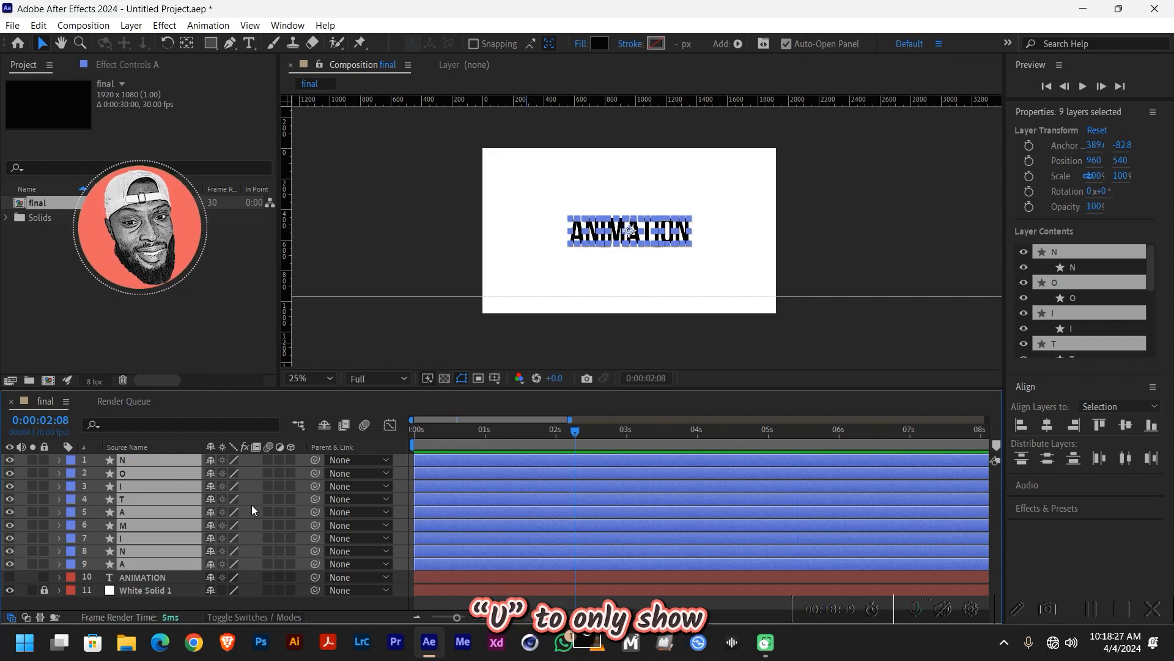
key(u)
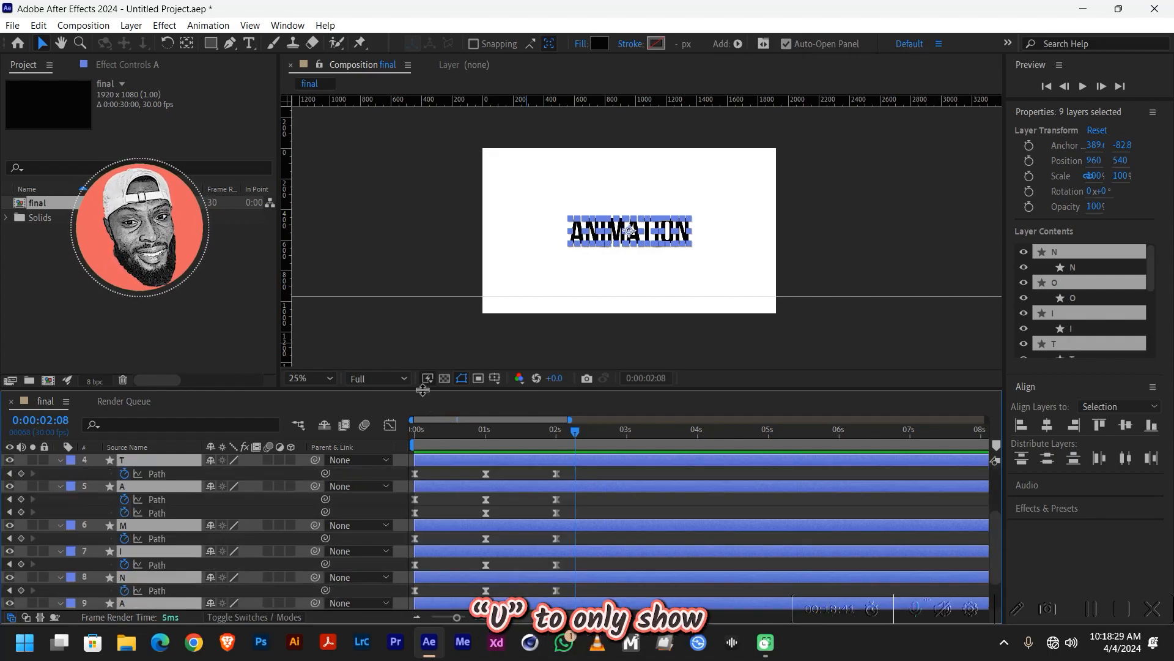
drag(422, 390, 418, 333)
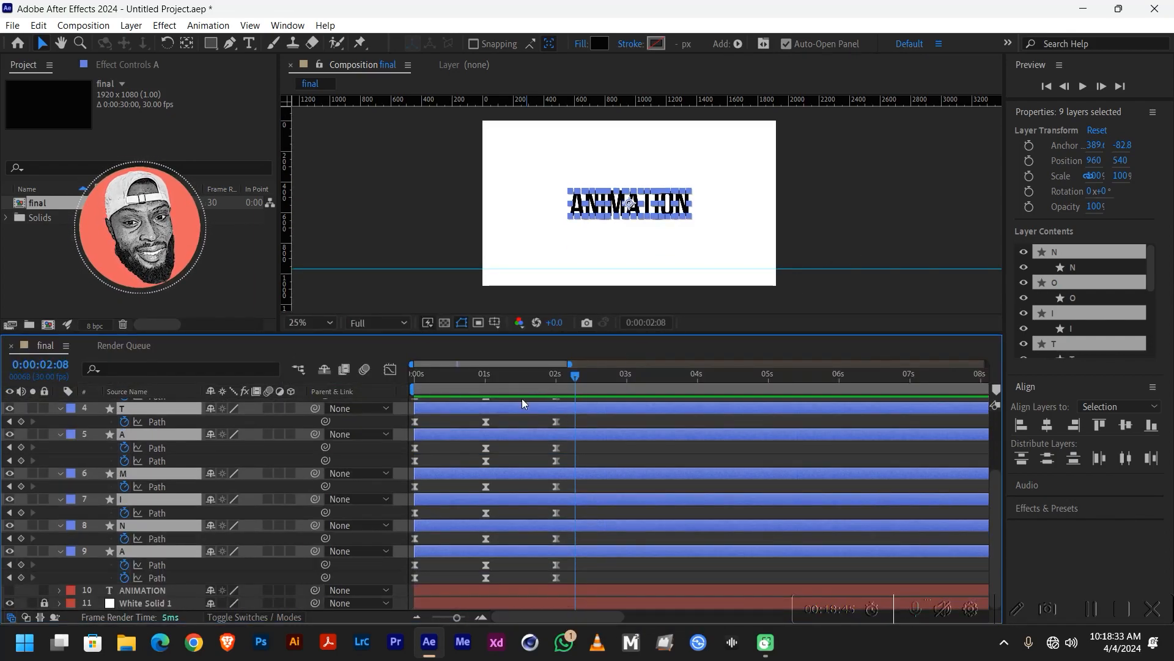
Step: Shift all Path keyframes of the first A so that they start at 0:00:00:05
drag(574, 373, 410, 380)
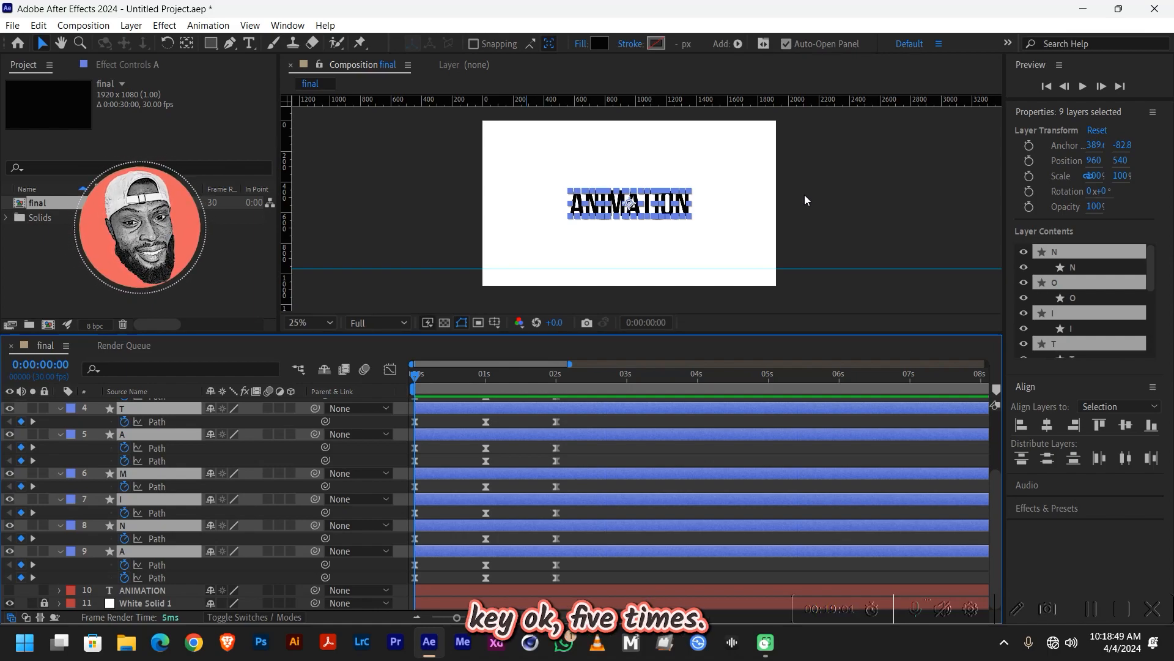
key(Page_Down)
key(Page_Down)
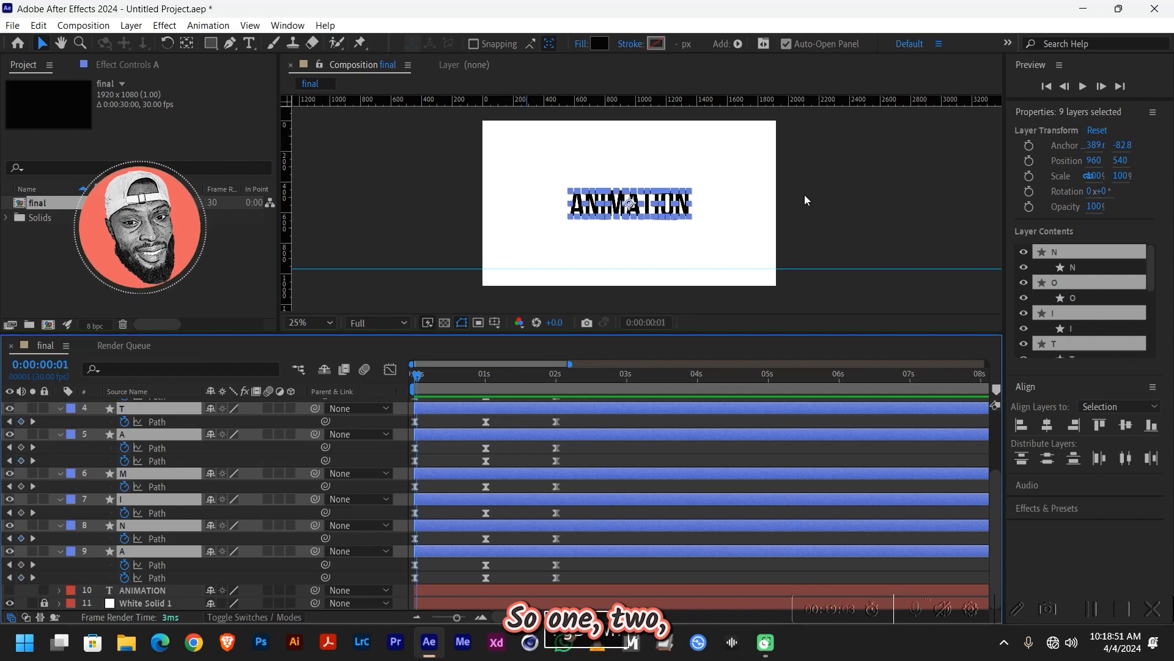
key(Page_Down)
key(Page_Down)
key(Page_Down)
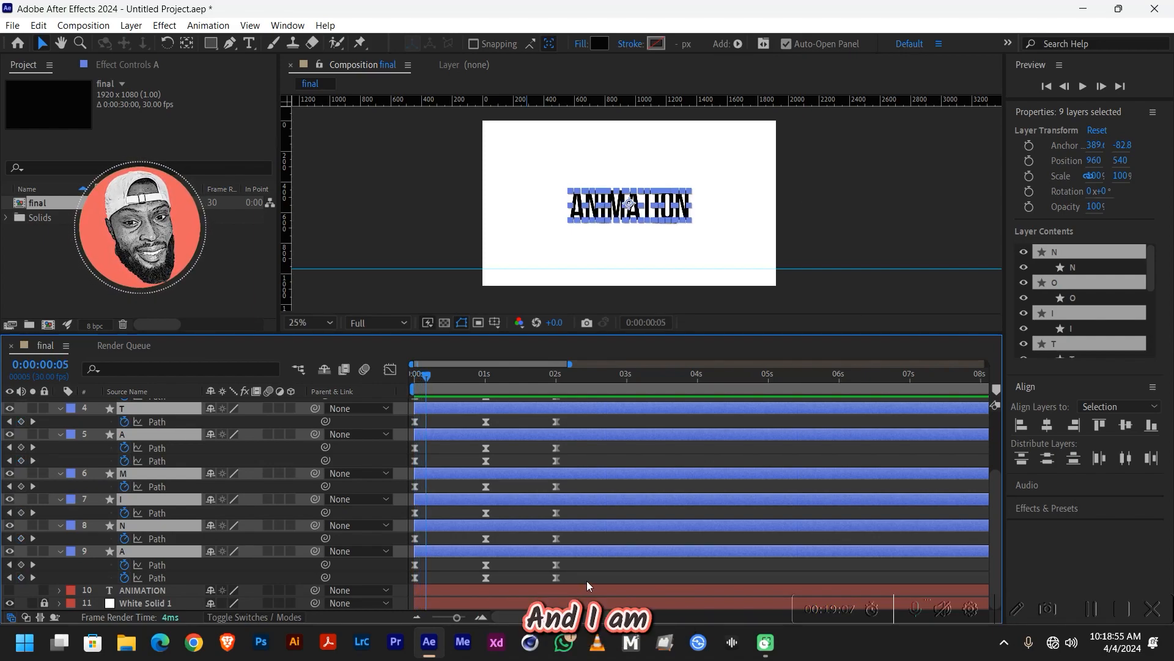
click(566, 580)
drag(565, 580, 427, 567)
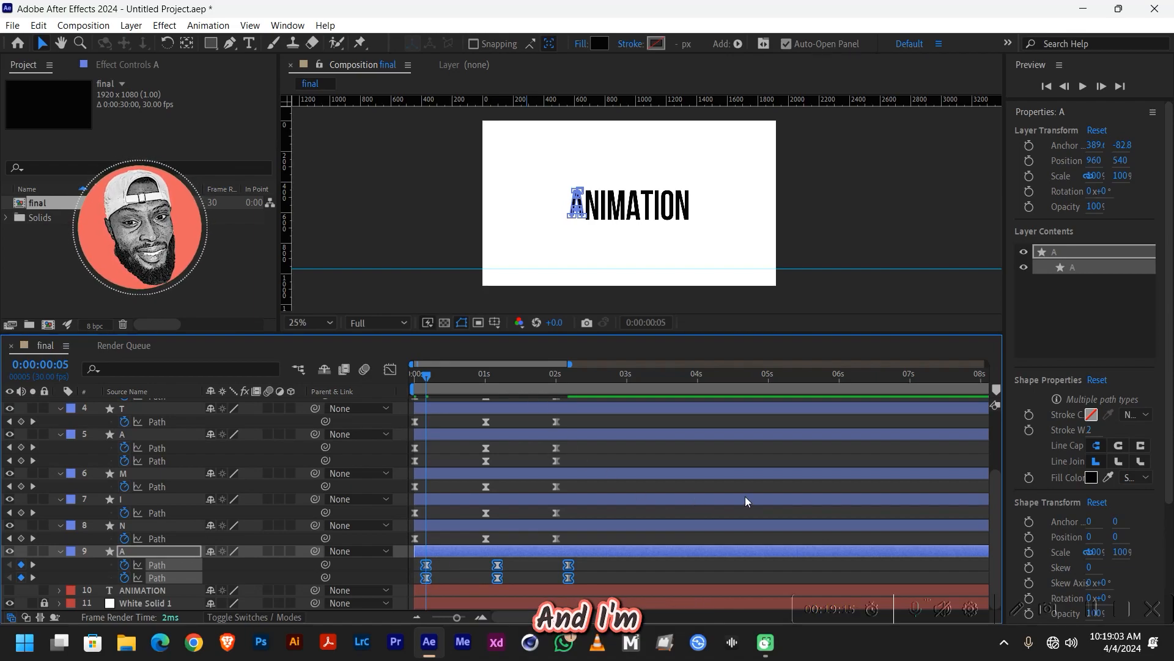
Step: Shift the first N's Path keyframes so that they start at 0:00:00:10
key(Page_Down)
key(Page_Down)
key(Page_Down)
key(Page_Down)
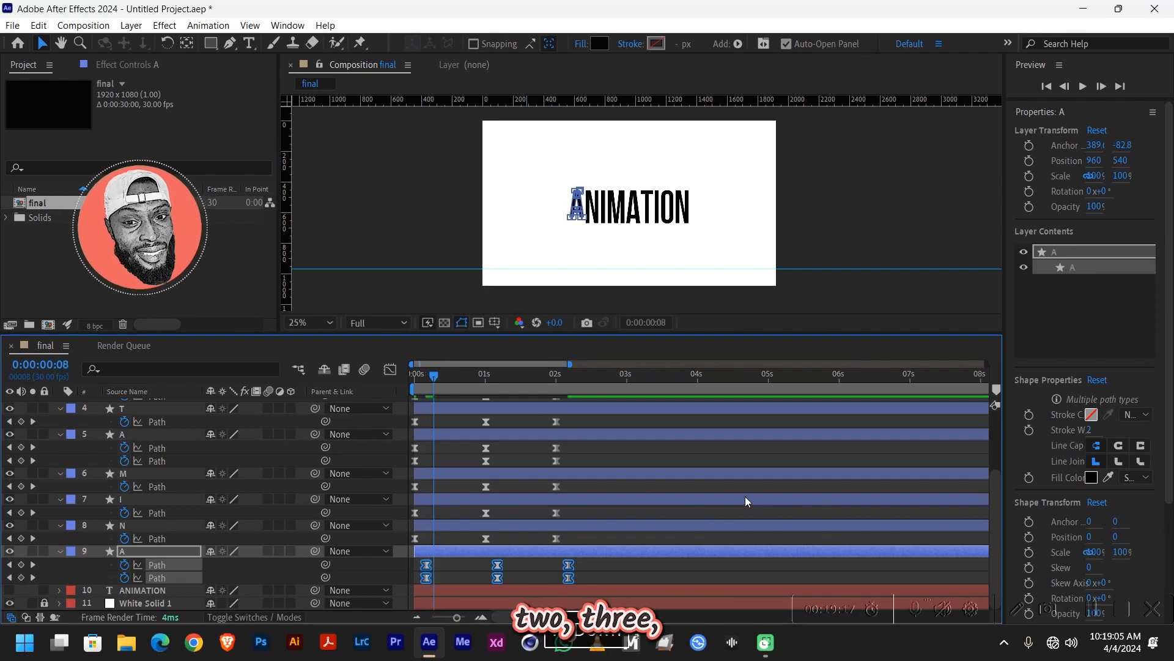
key(Page_Down)
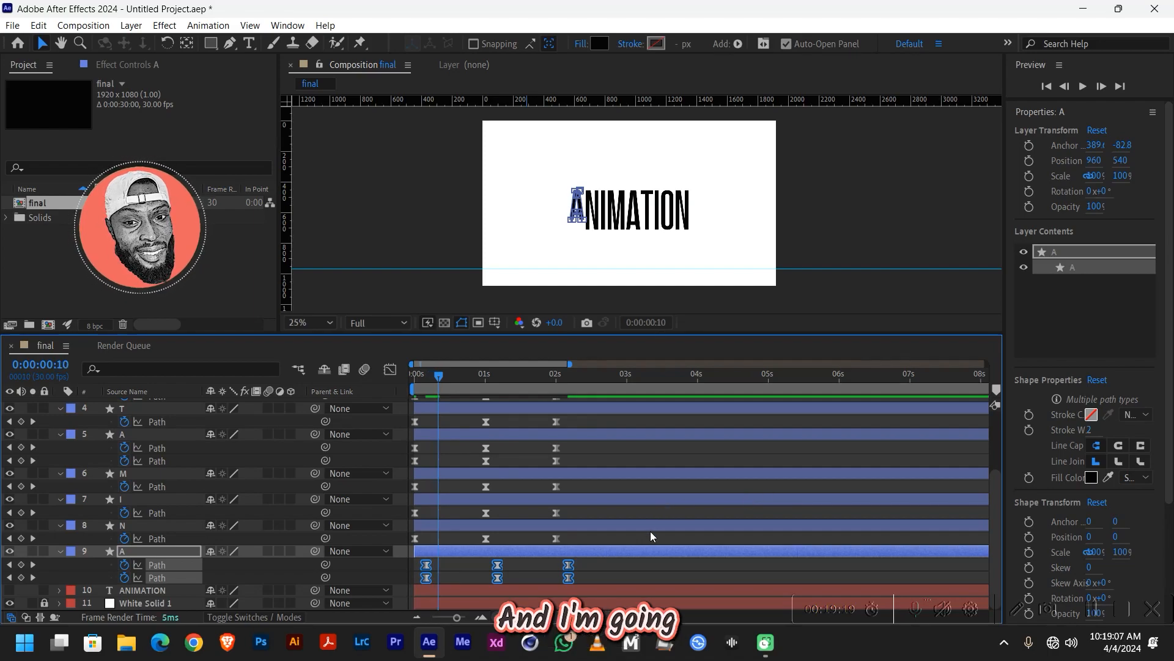
drag(596, 541, 443, 545)
Step: Shift the first I's Path keyframes so that they start at 0:00:00:15
drag(588, 513, 406, 516)
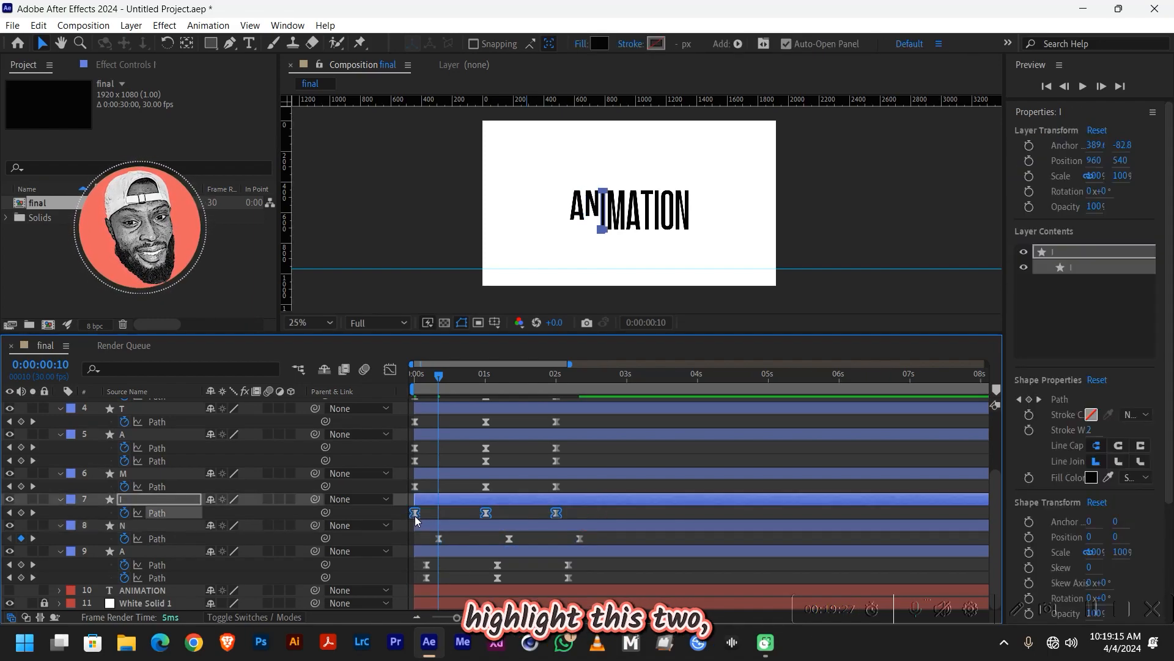
key(space)
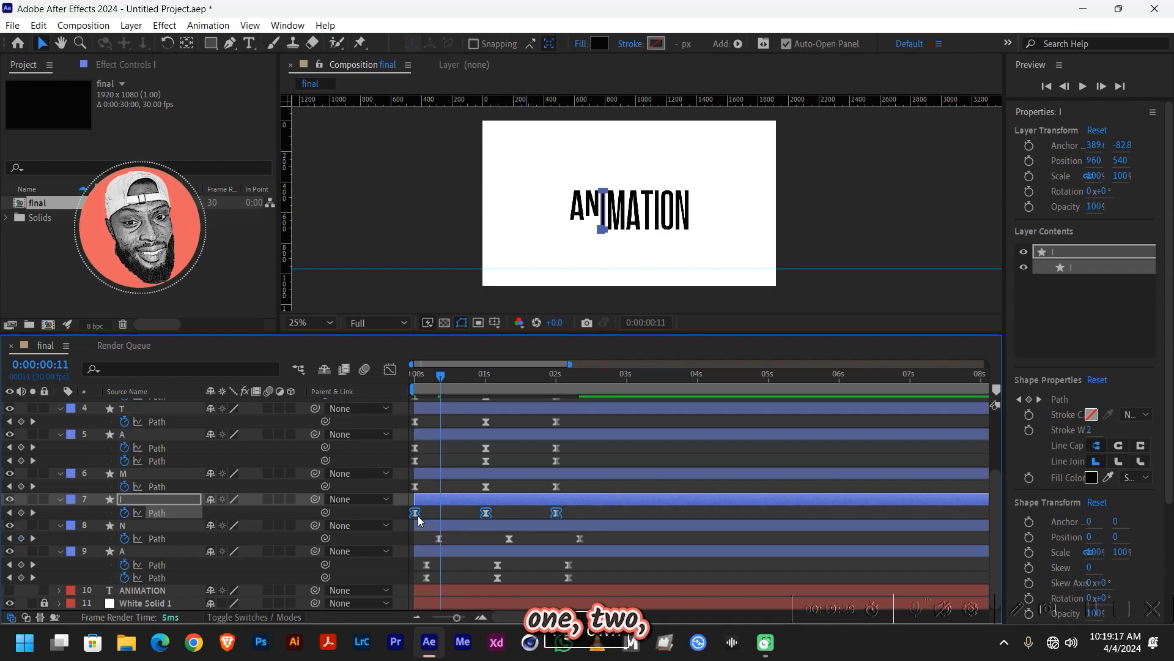
drag(418, 516, 454, 520)
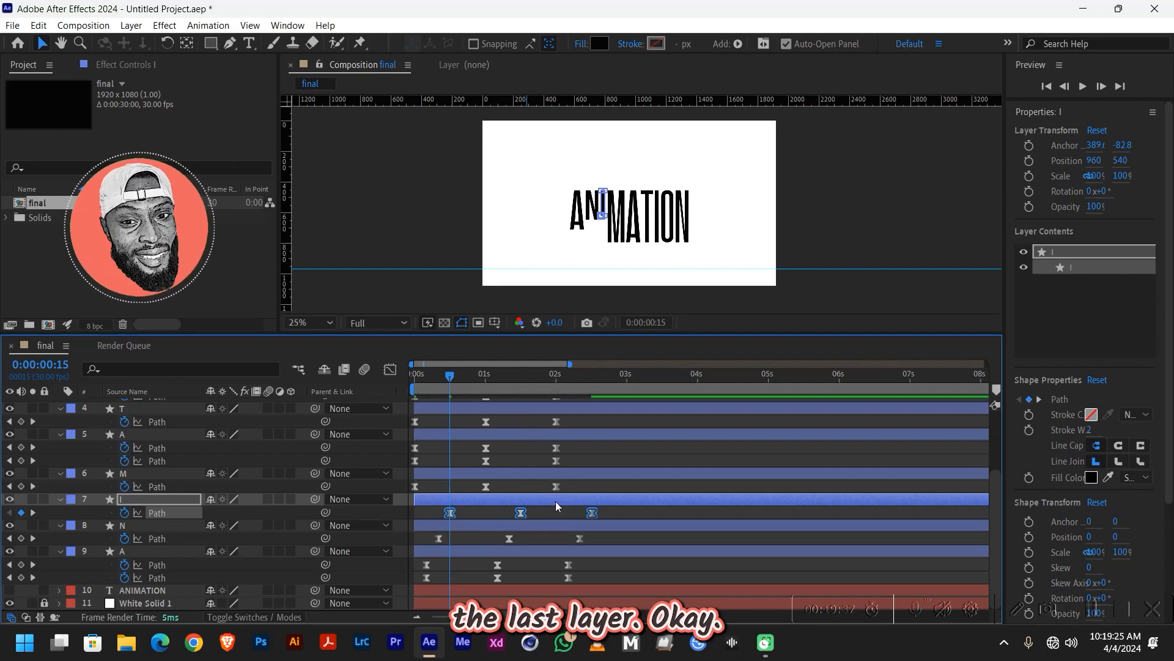
Step: Shift the M's Path keyframes to start at 0:00:00:20, five frames after the first I's
drag(583, 487, 463, 490)
key(Page_Down)
key(Page_Down)
key(Page_Down)
key(Page_Down)
key(Page_Down)
Step: Shift both sets of Path keyframes on the second A so that they start at 0:00:00:25
key(Page_Down)
key(Page_Down)
key(Page_Down)
key(Page_Down)
key(Page_Down)
drag(636, 441, 409, 466)
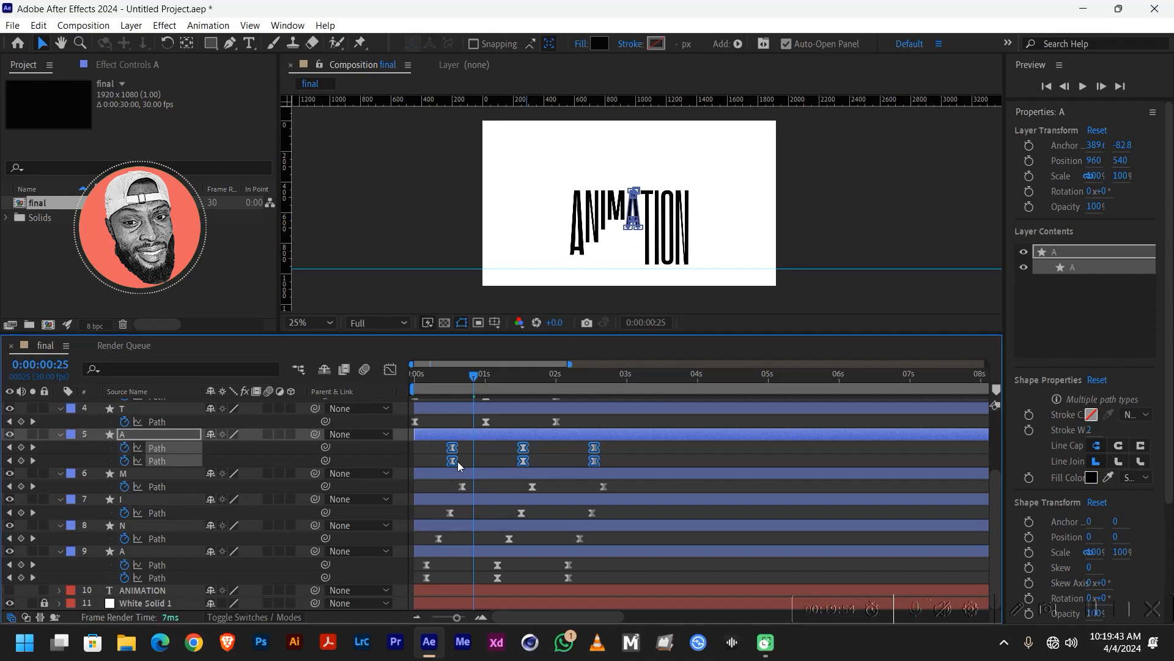
drag(556, 453, 614, 454)
Step: Shift the T's Path keyframes to start at 0:00:01:00, five frames after the second A's
key(Page_Down)
key(Page_Down)
key(Page_Down)
key(Page_Down)
key(Page_Down)
scroll(577, 497, up, 3)
drag(578, 495, 487, 509)
Step: Shift the second I's Path keyframes to start at 0:00:01:05, five frames after the T's
drag(576, 466, 508, 479)
key(Page_Down)
key(Page_Down)
key(Page_Down)
key(Page_Down)
key(Page_Down)
Step: Shift both sets of Path keyframes on the O to start at 0:00:01:10, five frames after the second I's
key(Page_Down)
key(Page_Down)
key(Page_Down)
key(Page_Down)
key(Page_Down)
drag(586, 428, 509, 437)
scroll(567, 440, up, 1)
Step: Shift the last N's Path keyframes so that they start at 0:00:01:15
key(Page_Down)
key(Page_Down)
key(Page_Down)
key(Page_Down)
key(Page_Down)
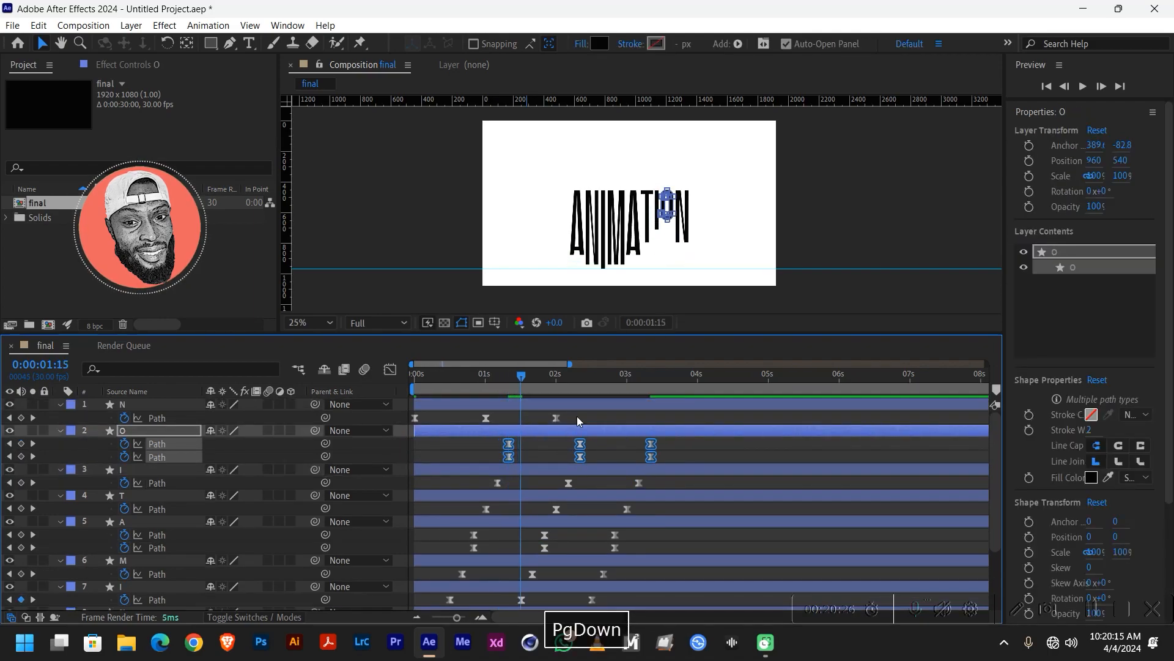
drag(578, 416, 521, 422)
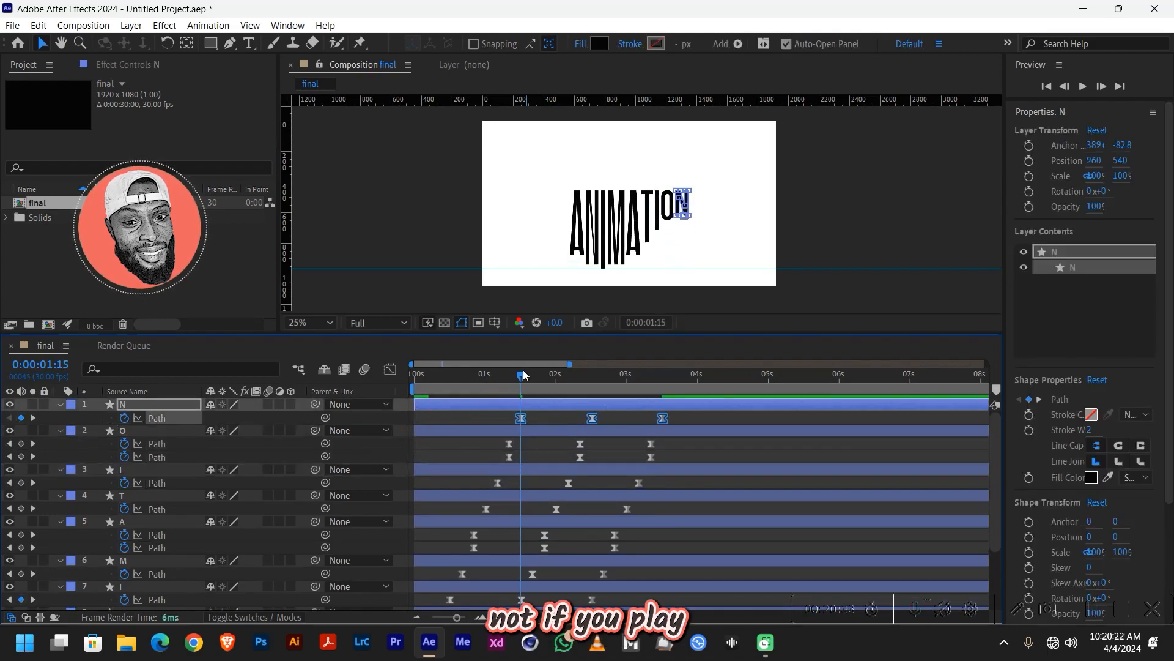
Step: Play back the staggered letter animation from 0:00:00:00
click(521, 374)
key(space)
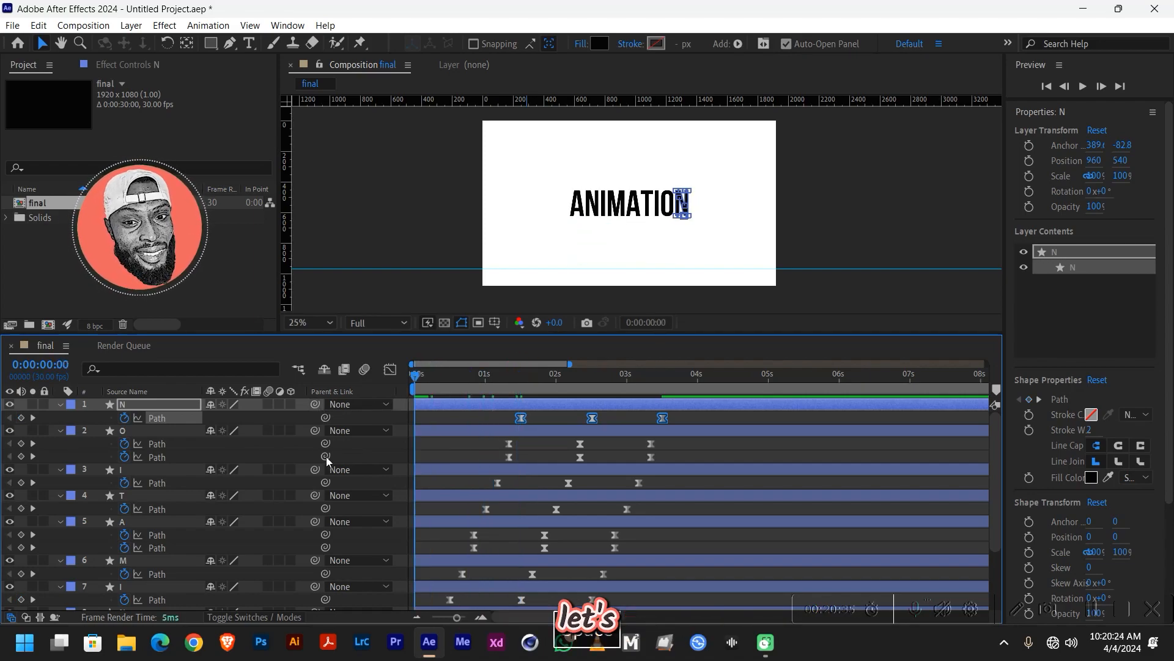
key(space)
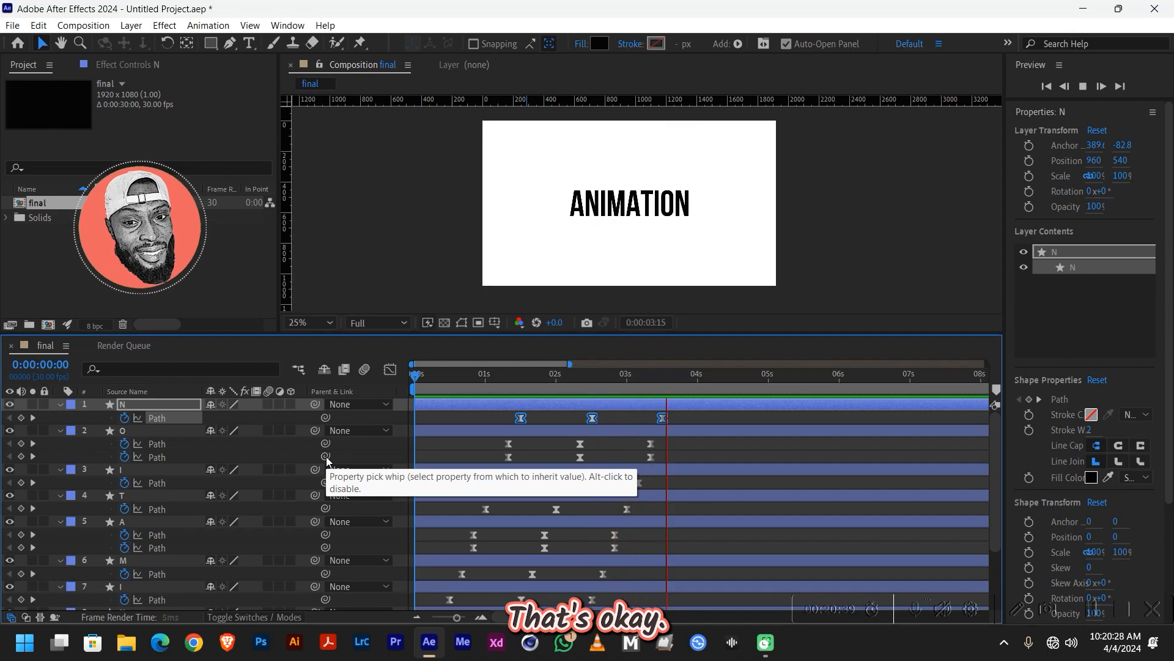
key(space)
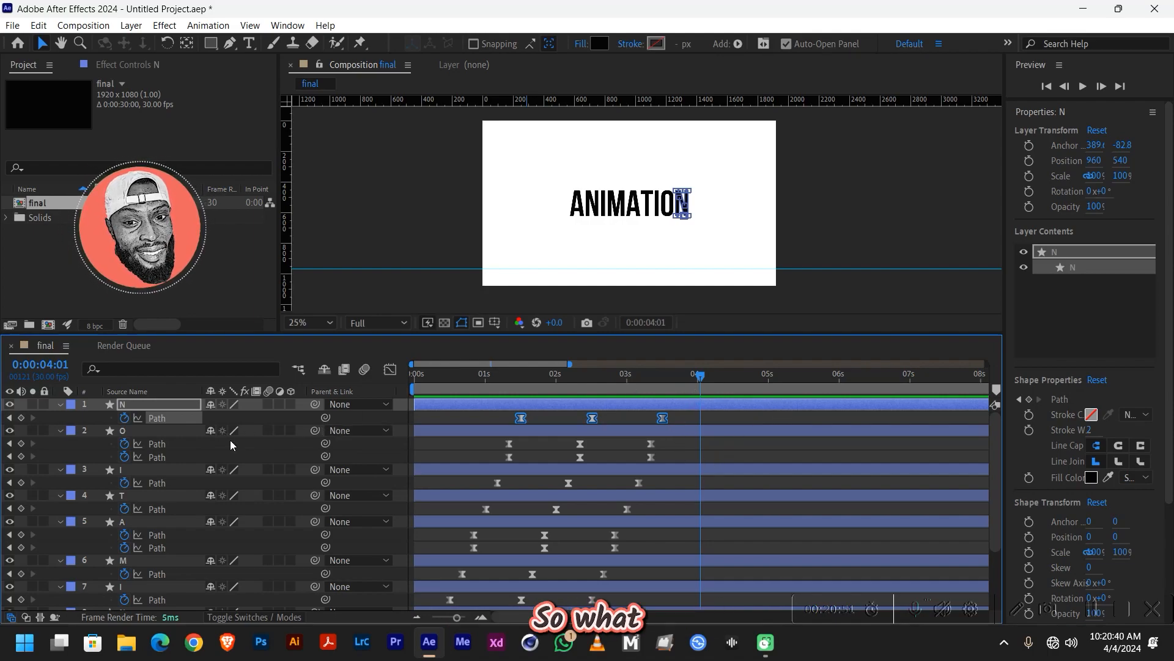
Step: Copy all Path keyframes of the first A and paste them at the last N's final keyframe, 0:00:03:15
click(8, 417)
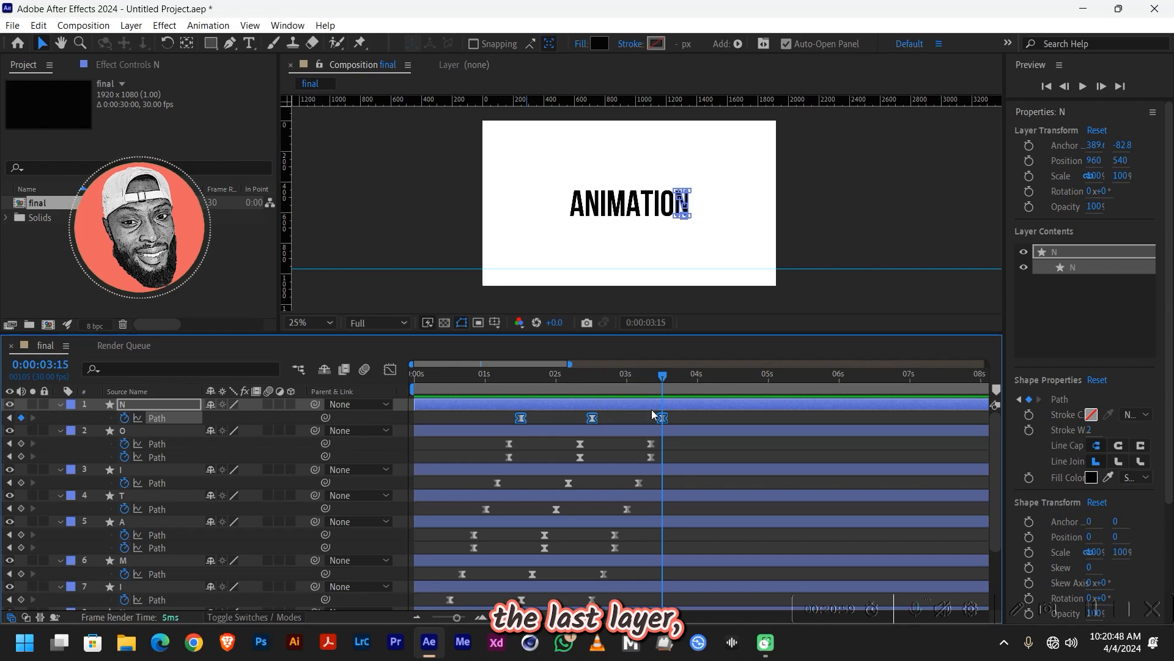
scroll(665, 441, down, 3)
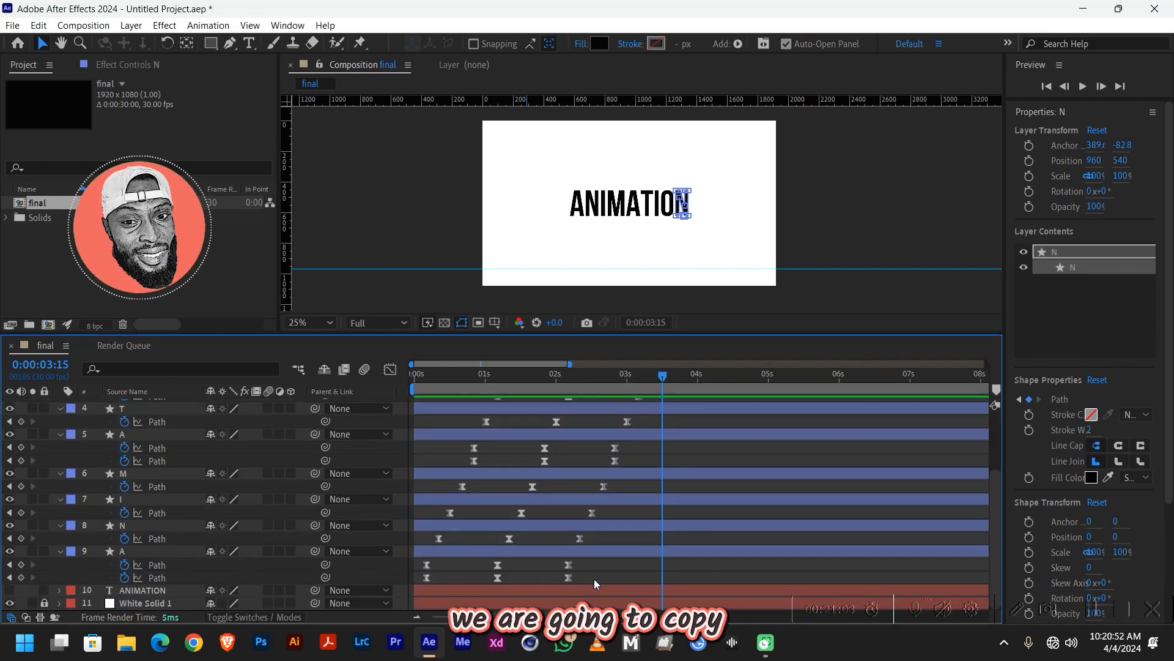
drag(593, 579, 412, 562)
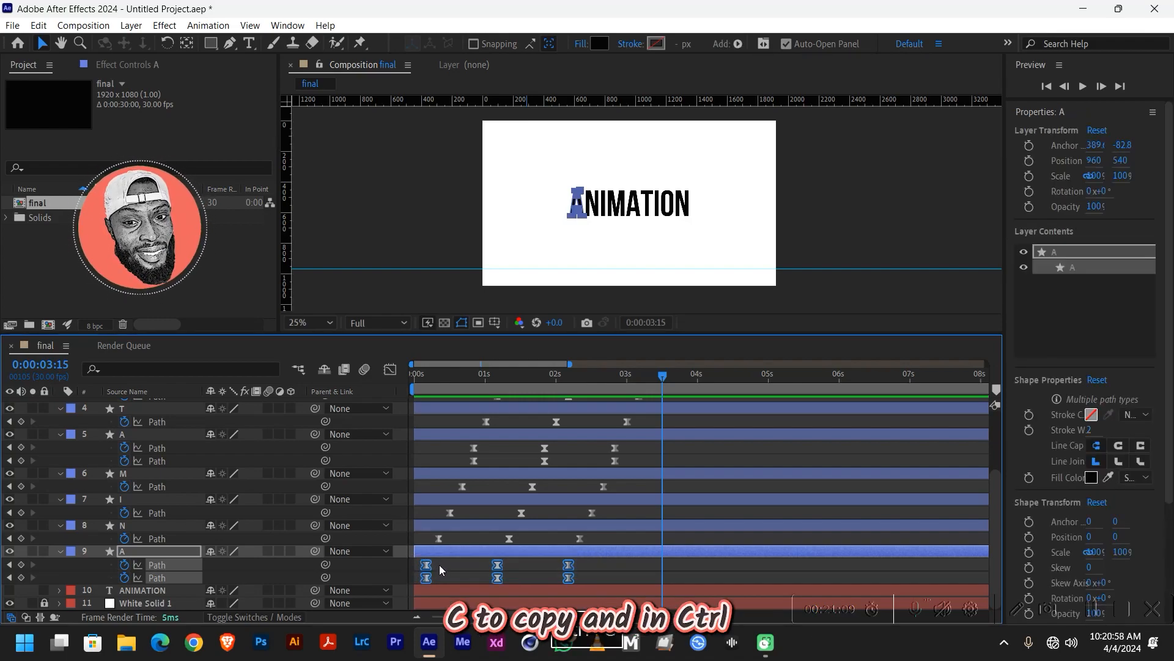
key(ctrl+v)
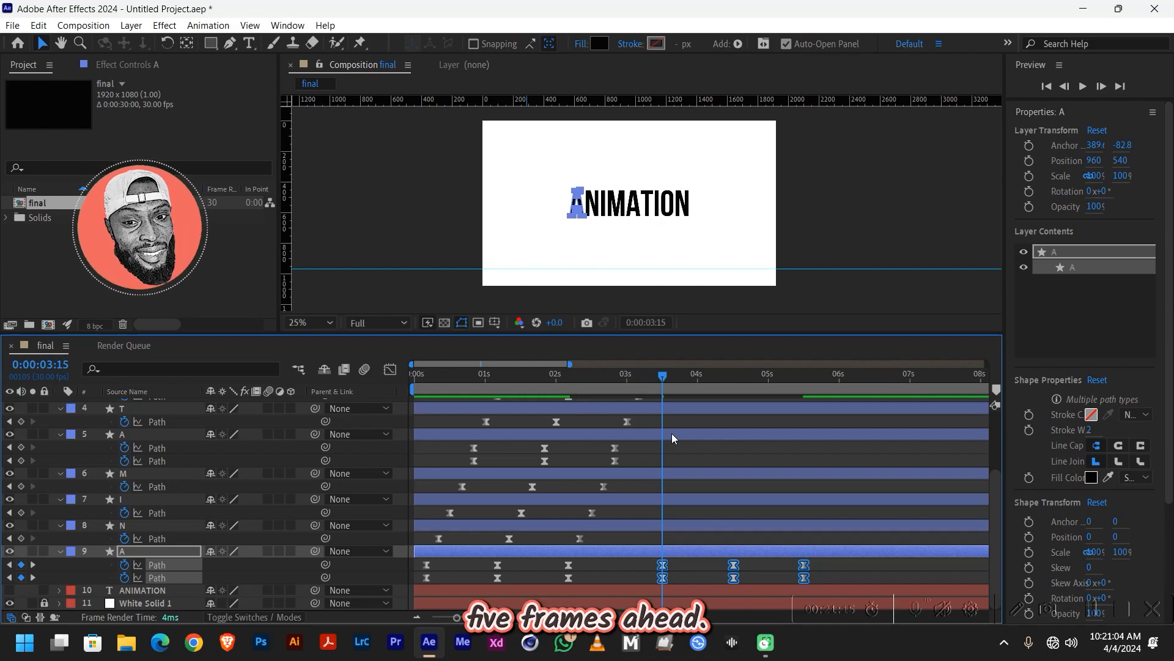
Step: Copy the first N's three Path keyframes and paste them at 0:00:03:20, five frames after the first A's repeat
key(Page_Down)
key(Page_Down)
key(Page_Down)
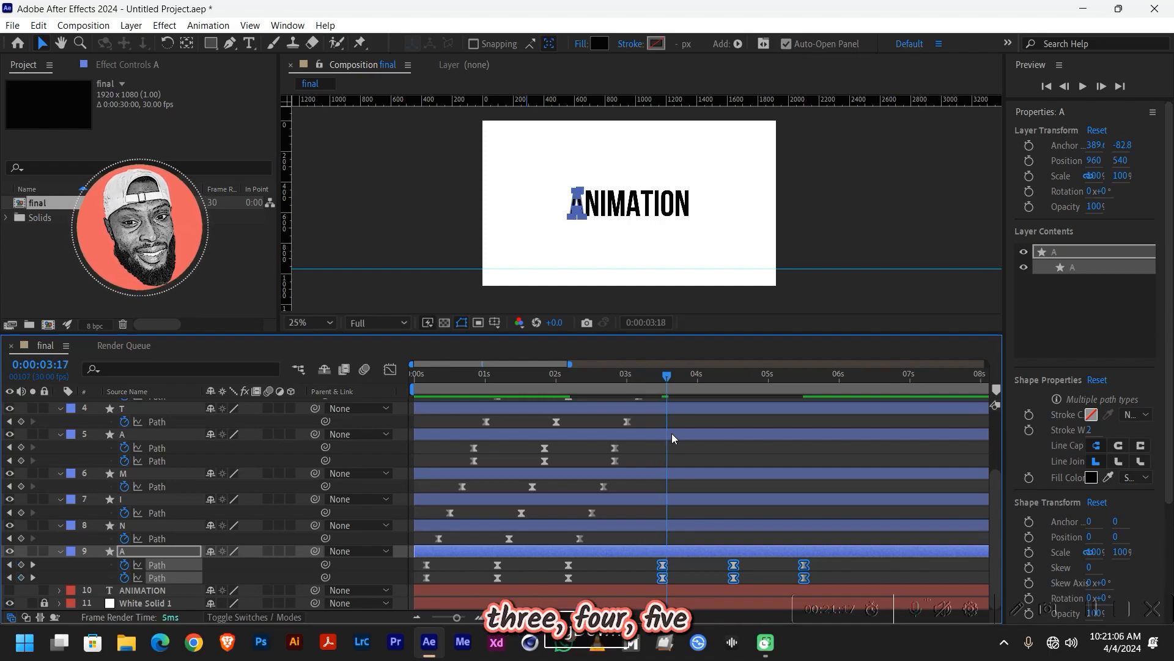
key(Page_Down)
key(Page_Down)
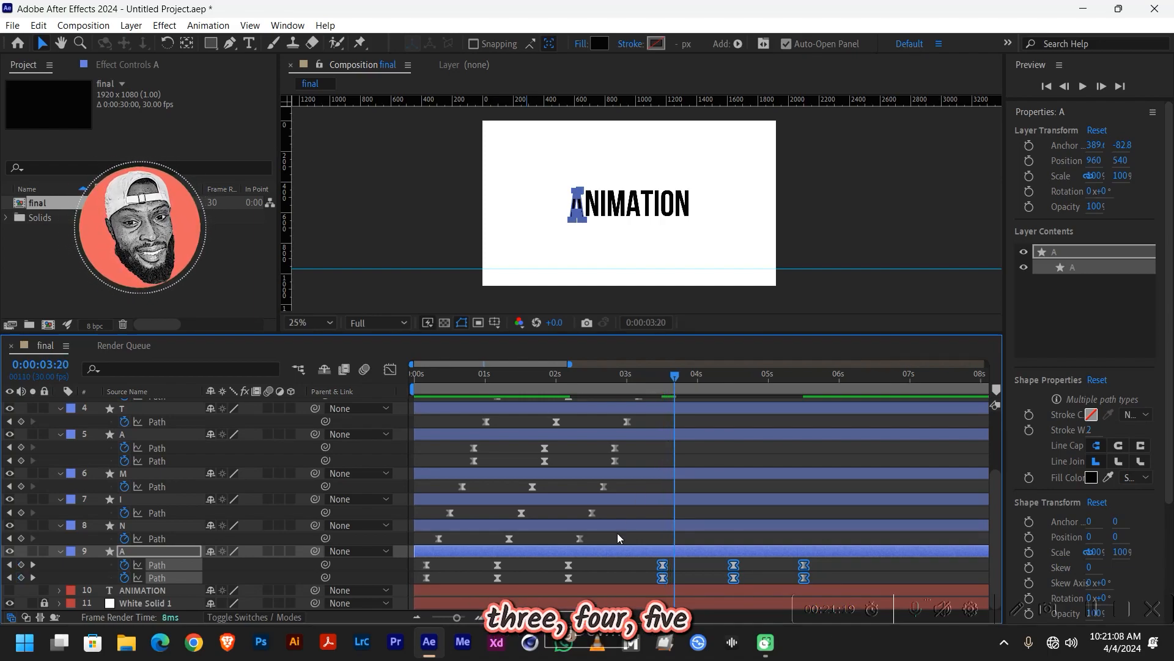
drag(596, 539, 394, 538)
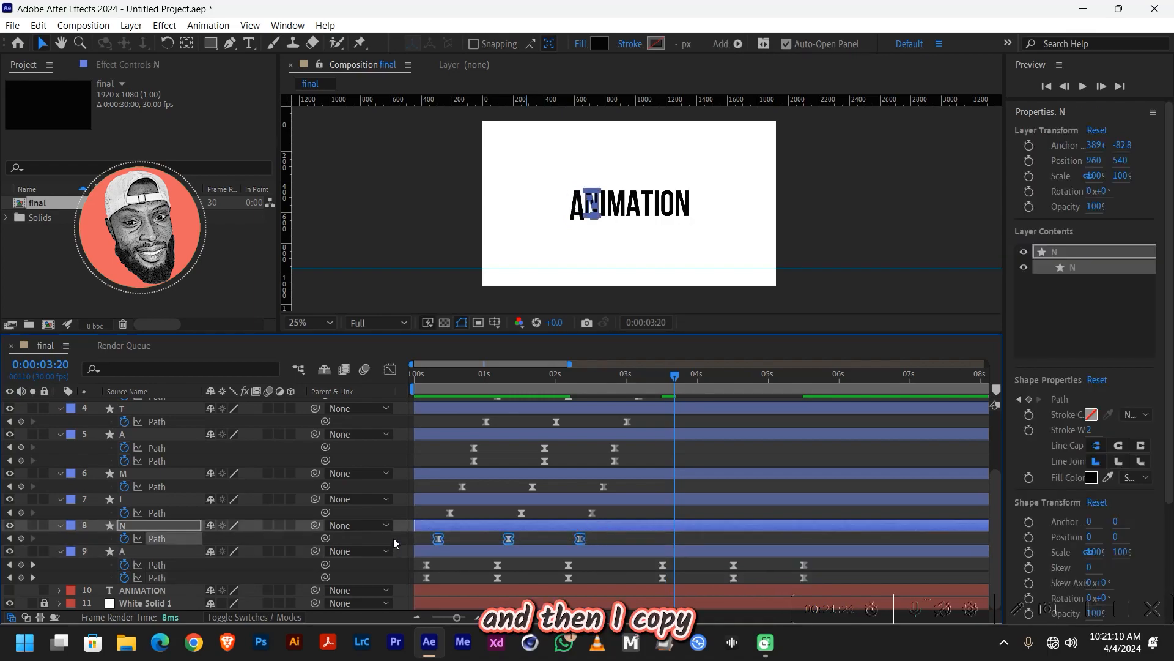
key(ctrl+c)
key(ctrl+v)
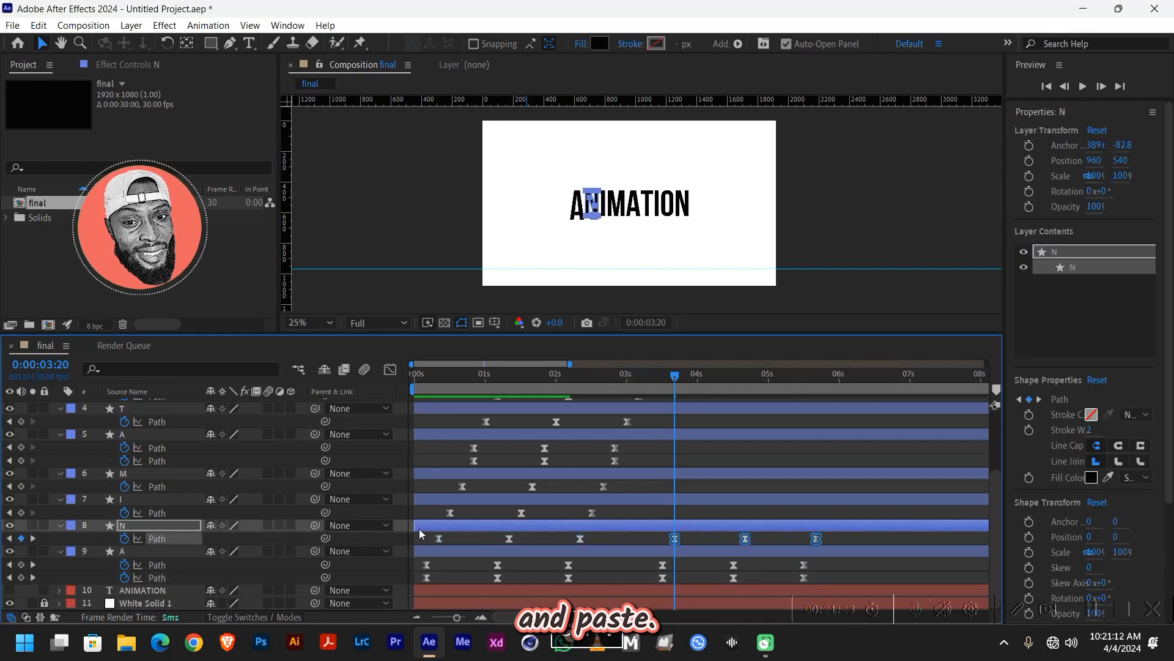
Step: Copy the first I's three Path keyframes and paste them at 0:00:03:25, five frames after the first N's repeat
key(Page_Down)
key(Page_Down)
key(Page_Down)
key(Page_Down)
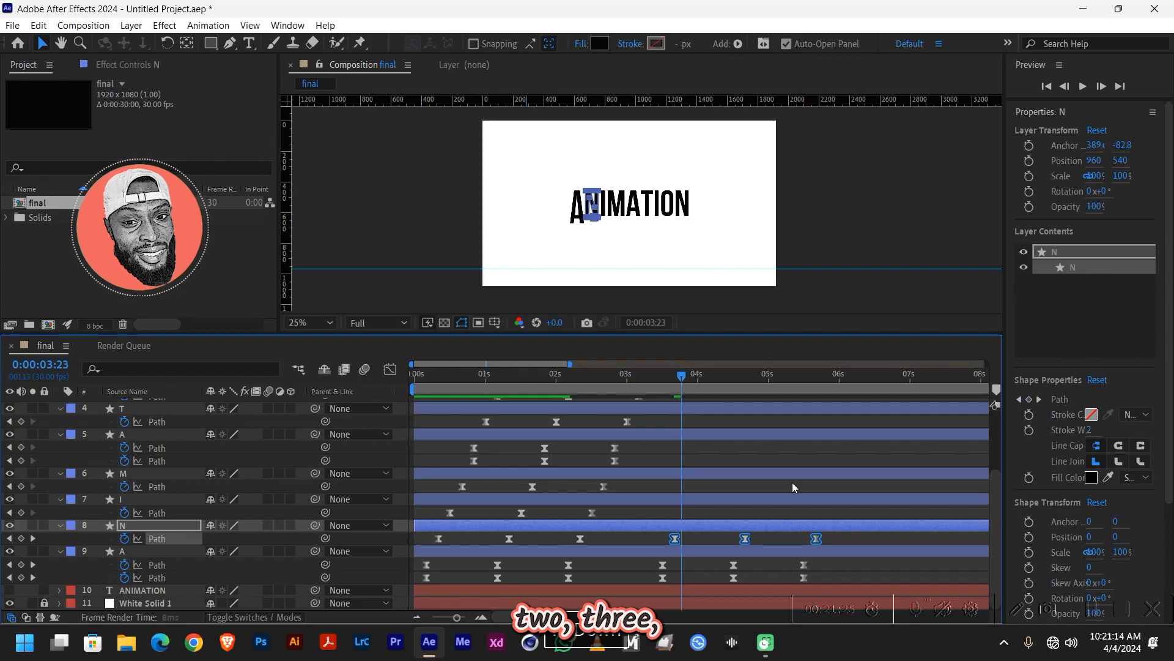
key(Page_Down)
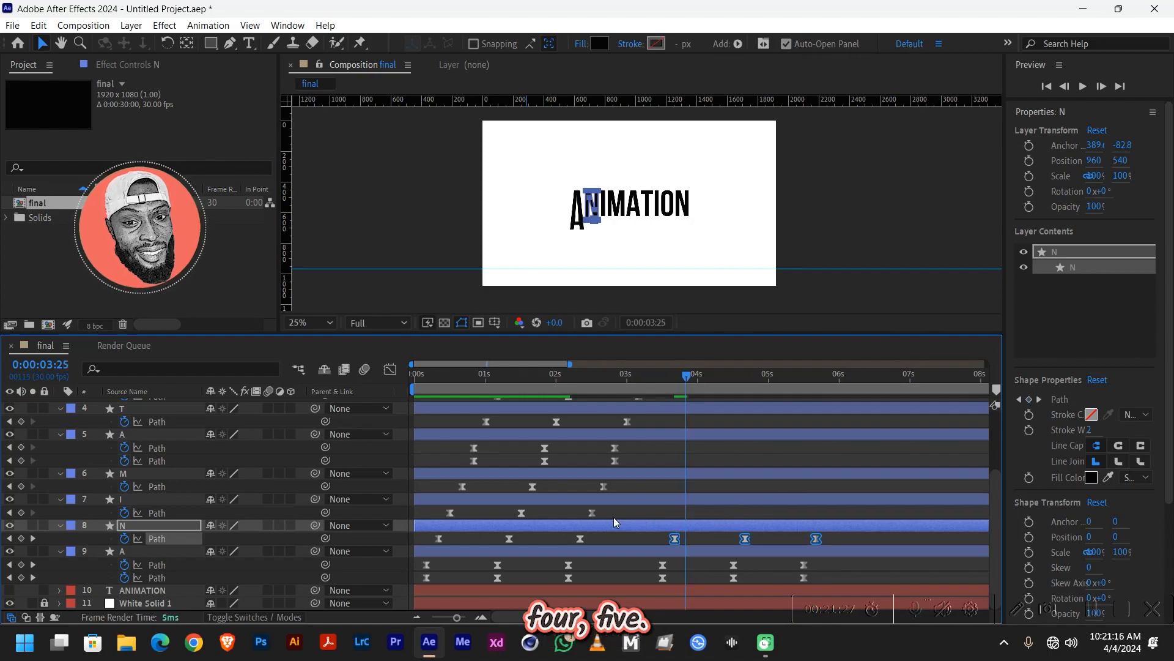
drag(608, 515, 400, 506)
key(ctrl+c)
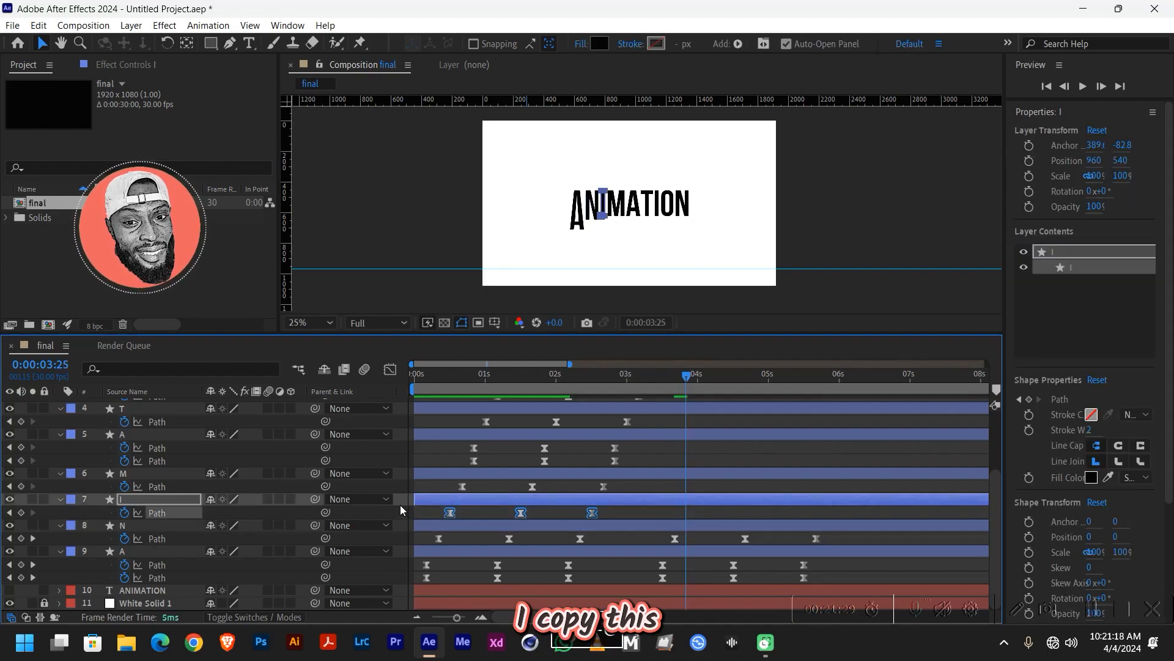
key(ctrl+v)
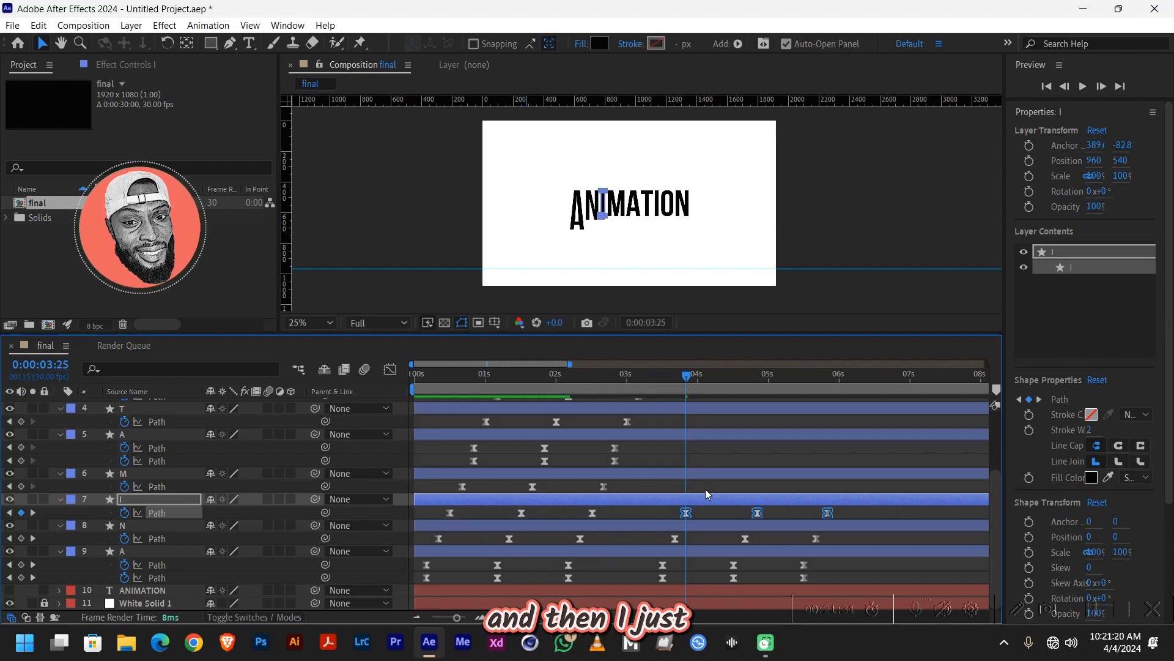
Step: Copy the M's three Path keyframes and paste them at 0:00:04:00, five frames after the first I's repeat
key(Page_Down)
key(Page_Down)
key(Page_Down)
key(Page_Down)
key(Page_Down)
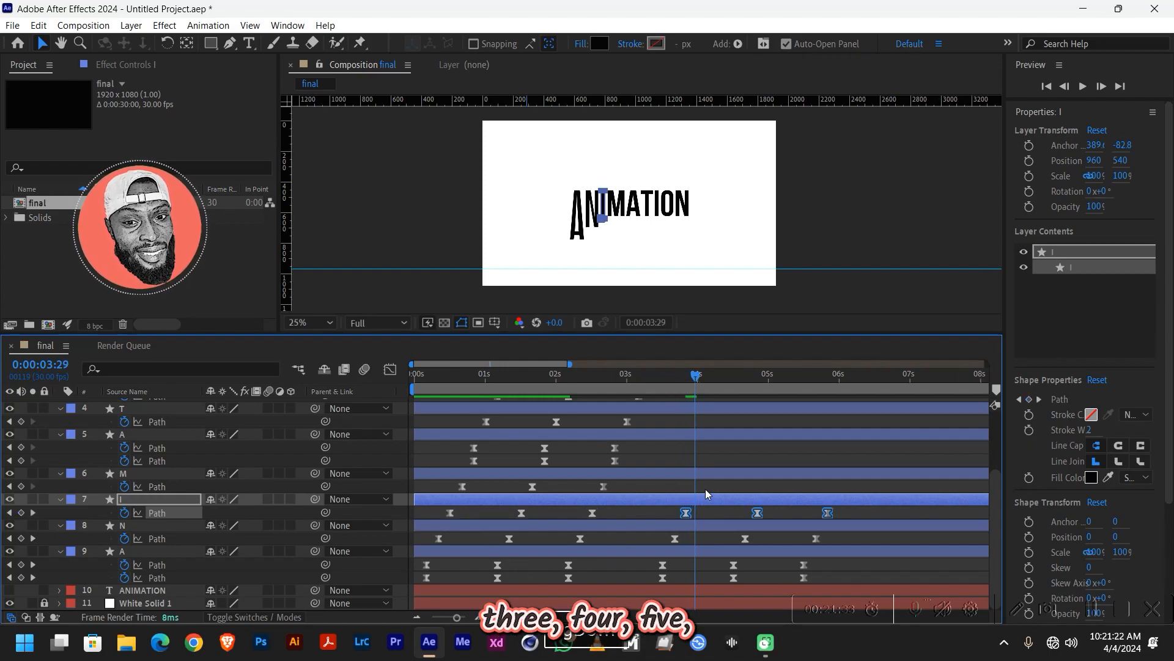
drag(643, 487, 573, 486)
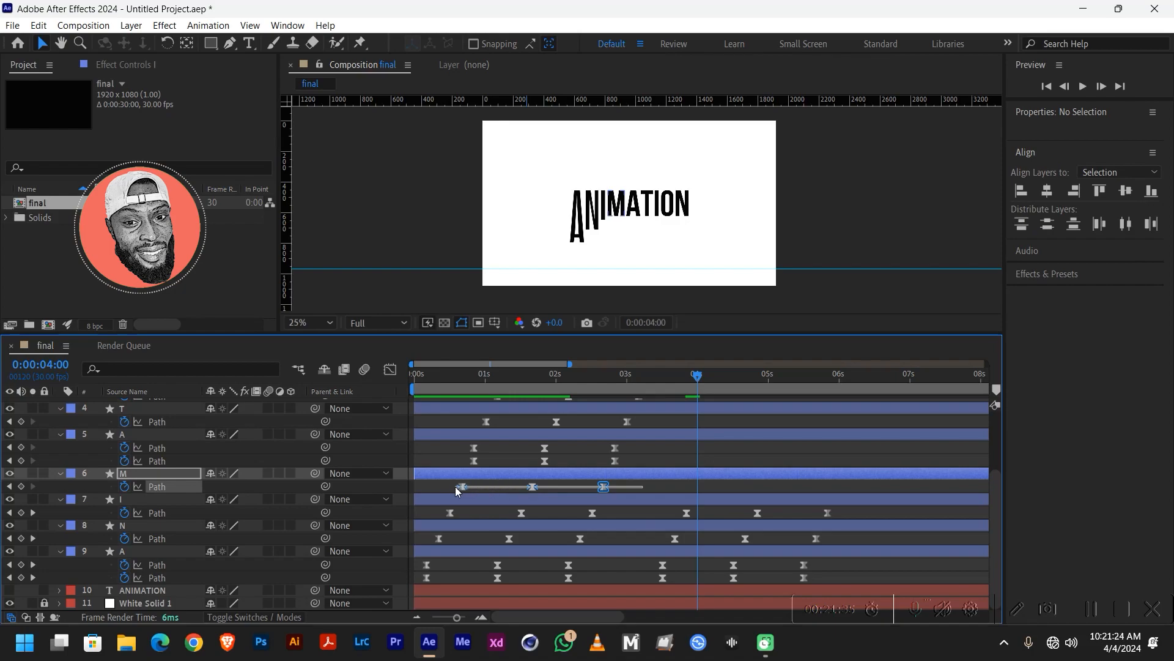
drag(457, 490, 453, 487)
key(ctrl+c)
key(ctrl+v)
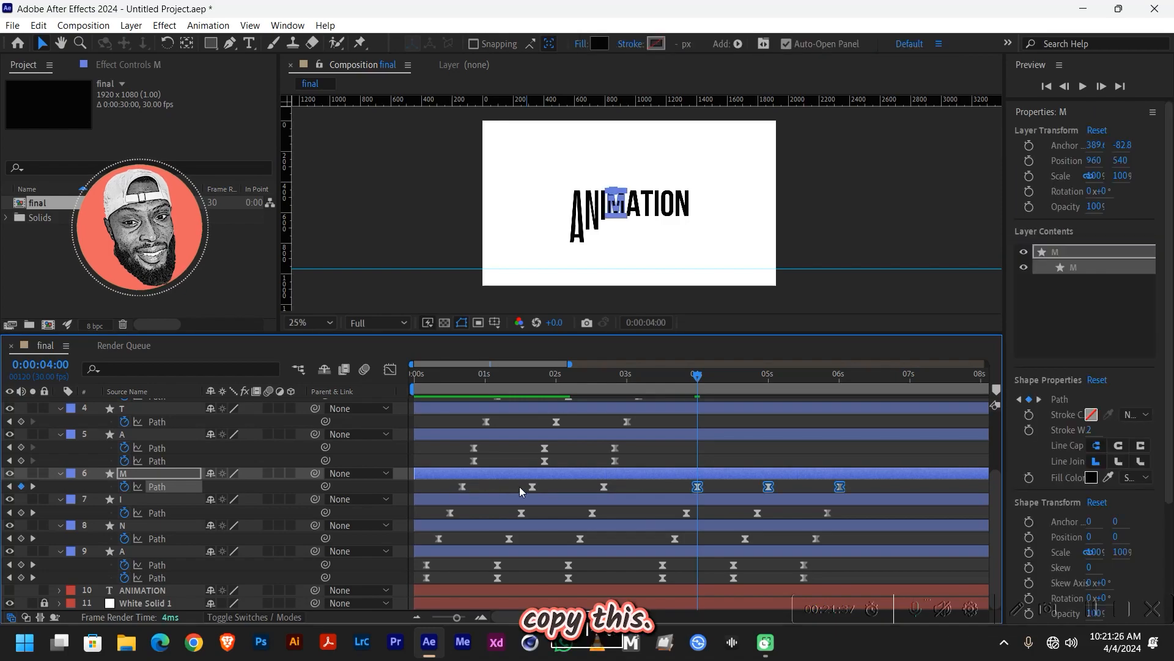
Step: Copy both sets of Path keyframes on the second A and paste them at 0:00:04:05
key(Page_Down)
key(Page_Down)
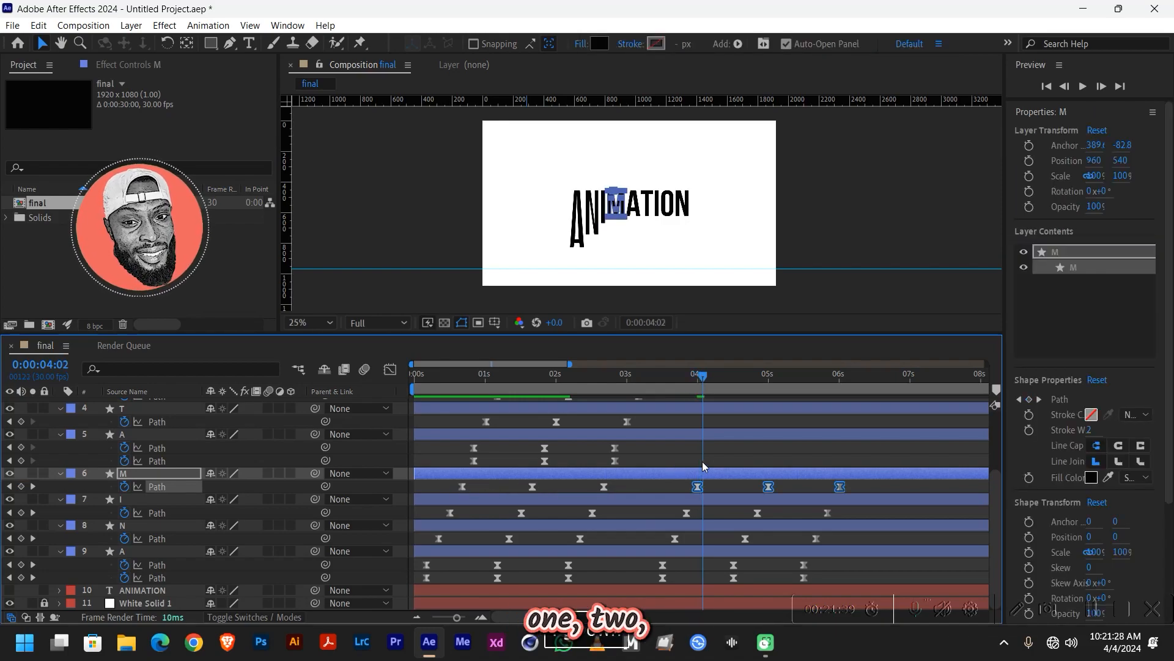
key(Page_Down)
key(Page_Down)
key(Page_Down)
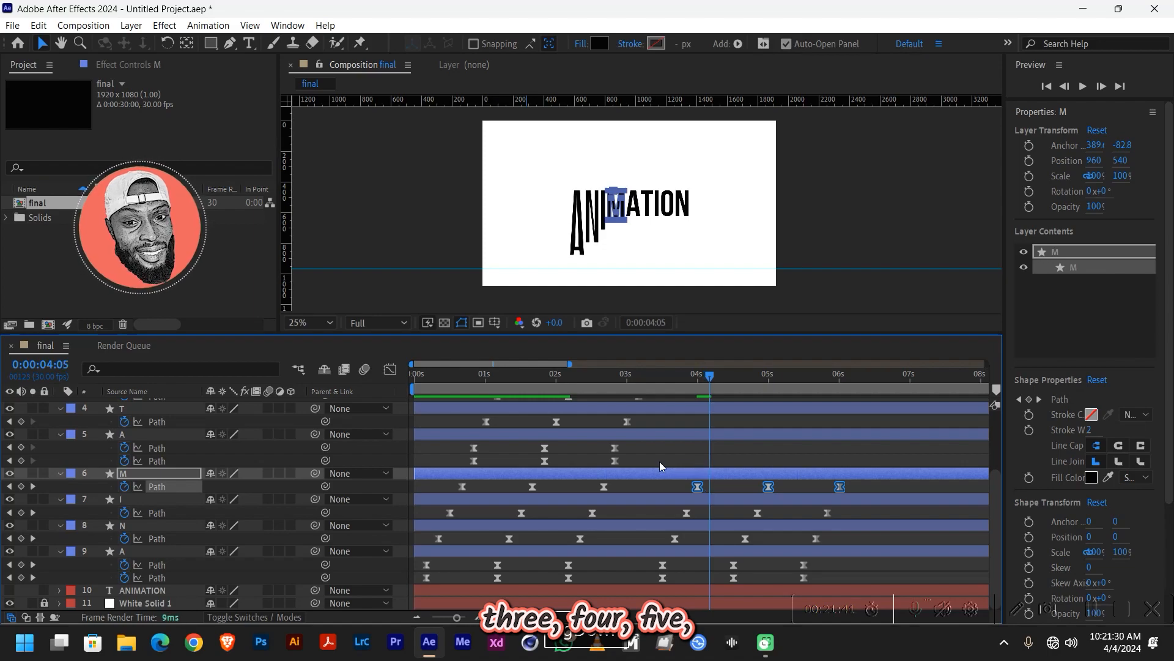
drag(644, 466, 475, 449)
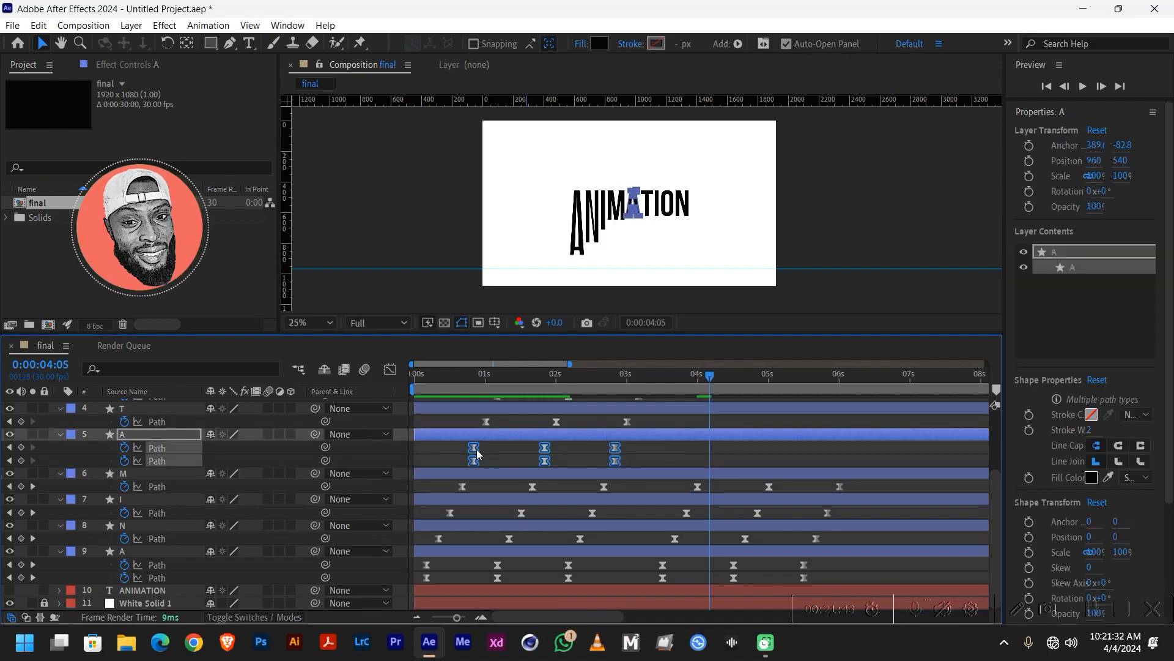
key(ctrl+c)
key(ctrl+v)
Step: Copy the T's three Path keyframes and paste them at 0:00:04:10, five frames after the second A's repeat
scroll(700, 489, up, 2)
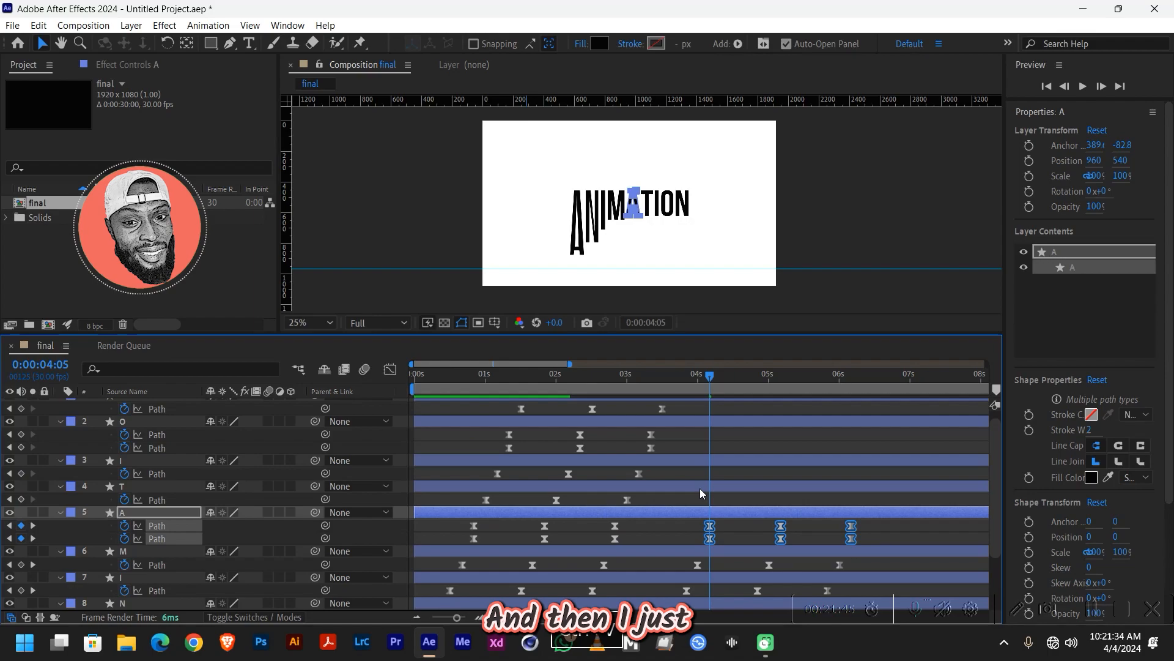
key(Page_Down)
key(Page_Down)
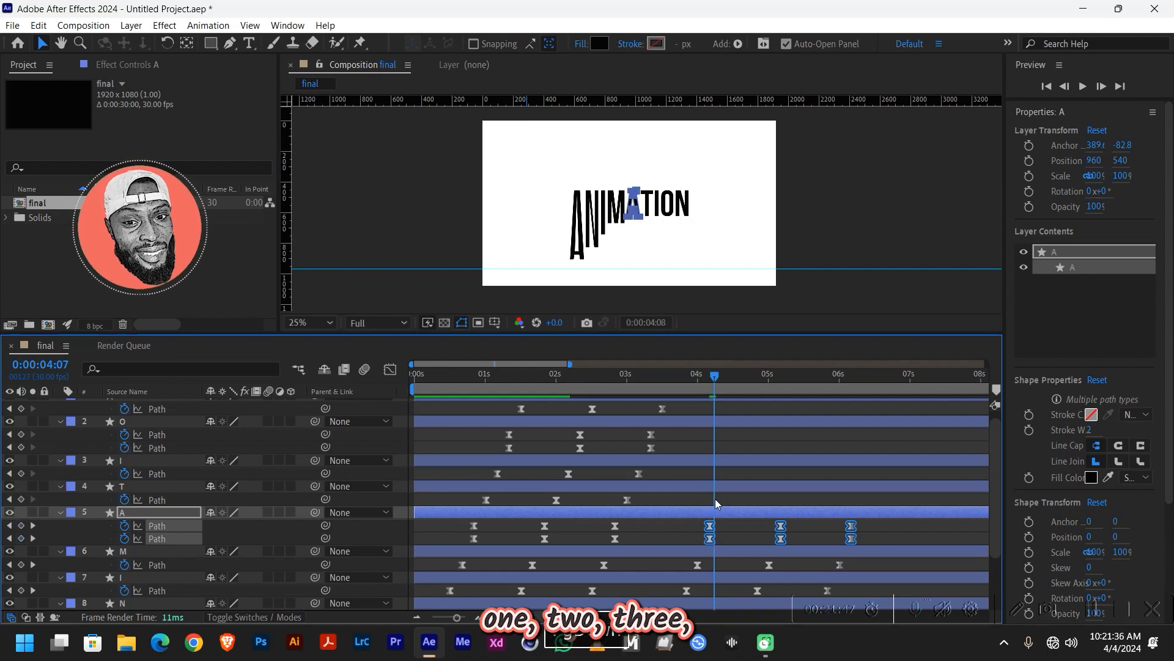
key(Page_Down)
key(Page_Down)
key(Page_Down)
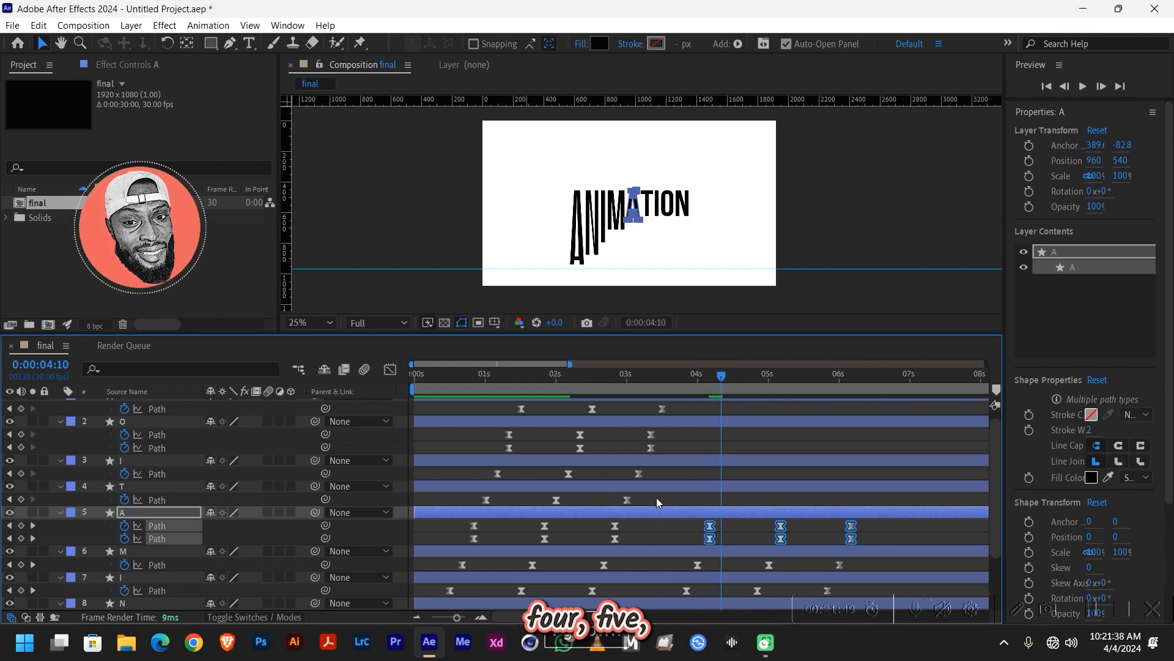
drag(655, 497, 460, 502)
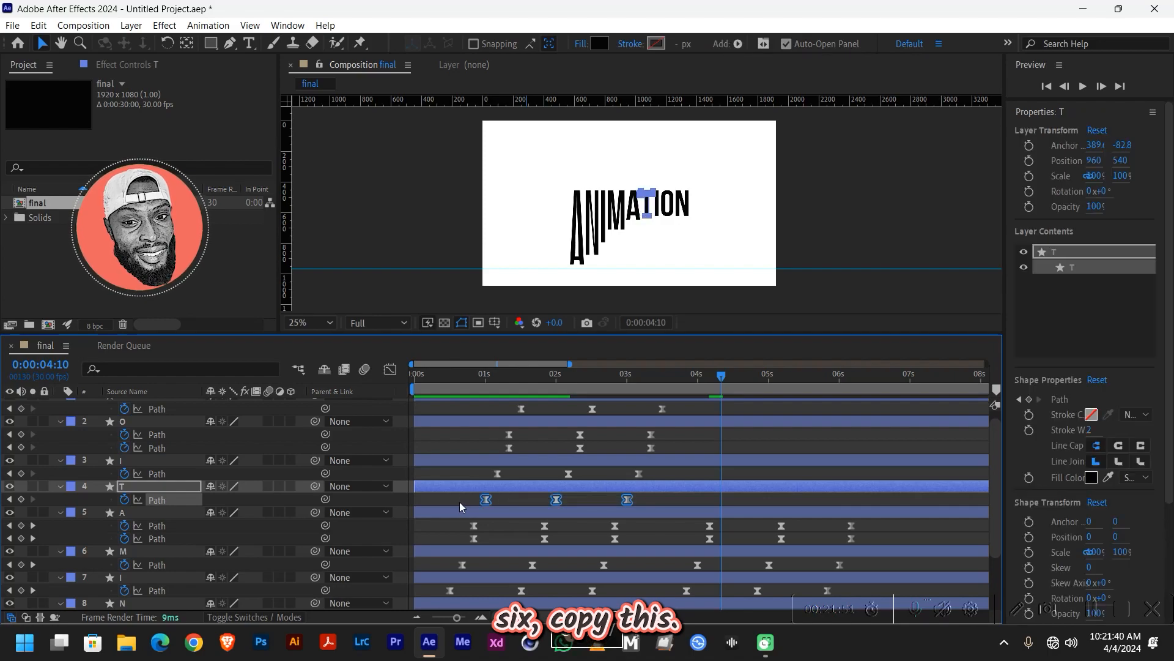
key(ctrl+c)
key(ctrl+v)
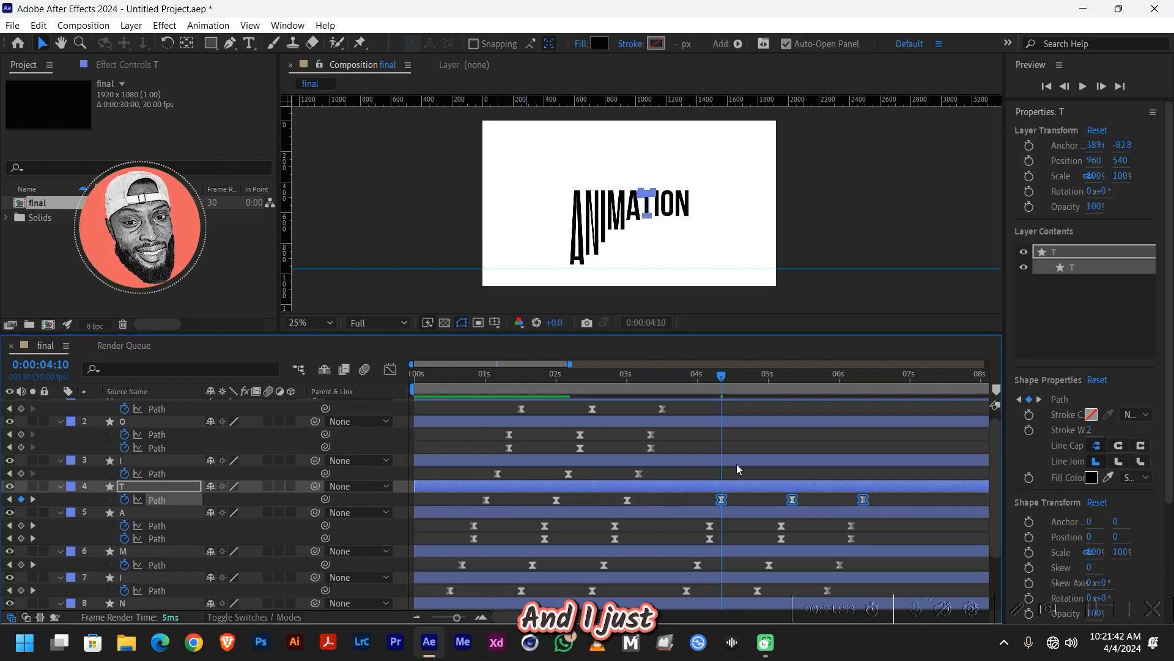
Step: Copy the second I's three Path keyframes and paste them at 0:00:04:15, five frames after the T's repeat
key(Page_Down)
key(Page_Down)
key(Page_Down)
key(Page_Down)
key(Page_Down)
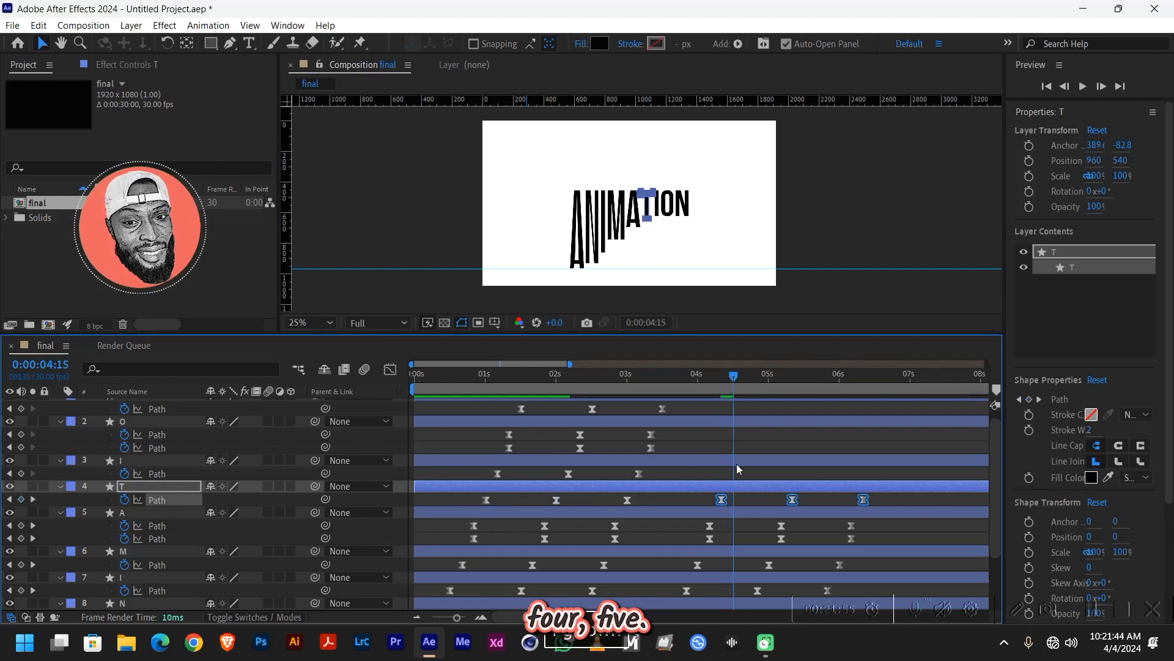
drag(661, 471, 465, 479)
key(ctrl+c)
key(ctrl+v)
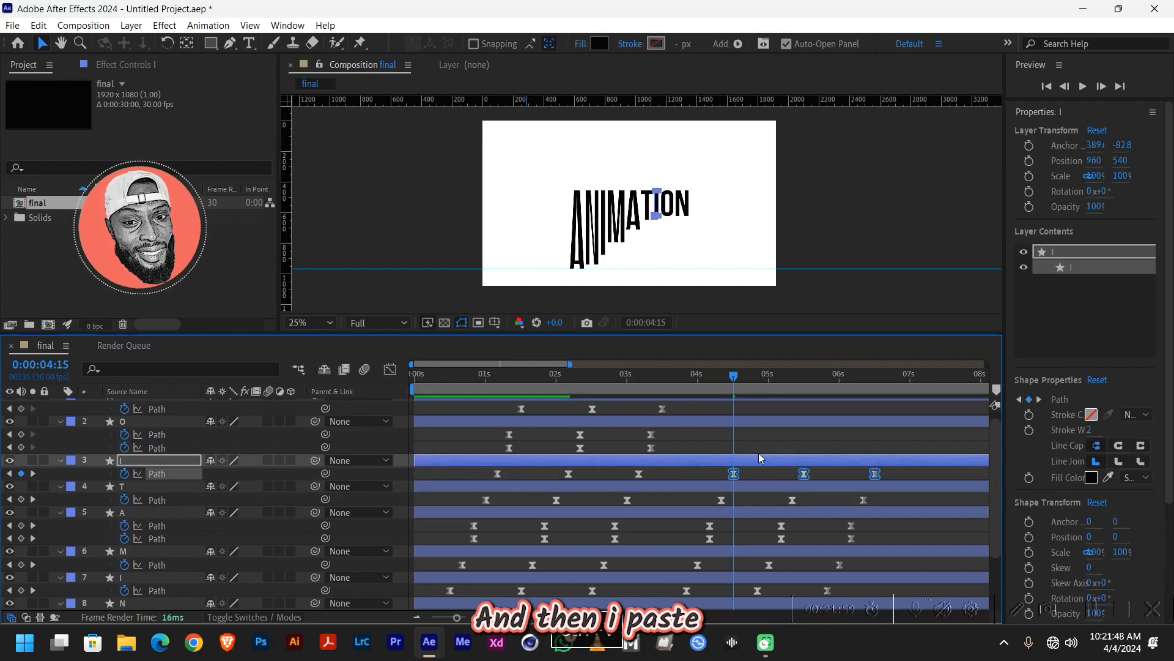
Step: Copy both sets of Path keyframes on the O and paste them at 0:00:04:20
key(Page_Down)
key(Page_Down)
key(Page_Down)
key(Page_Down)
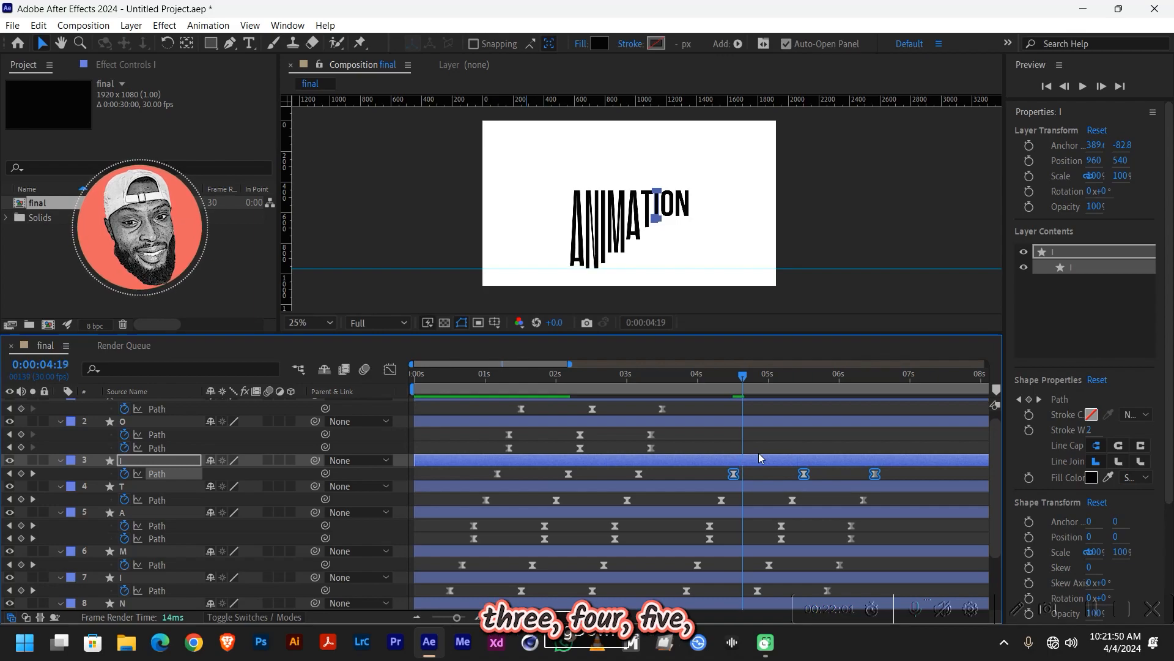
key(Page_Down)
drag(666, 440, 474, 438)
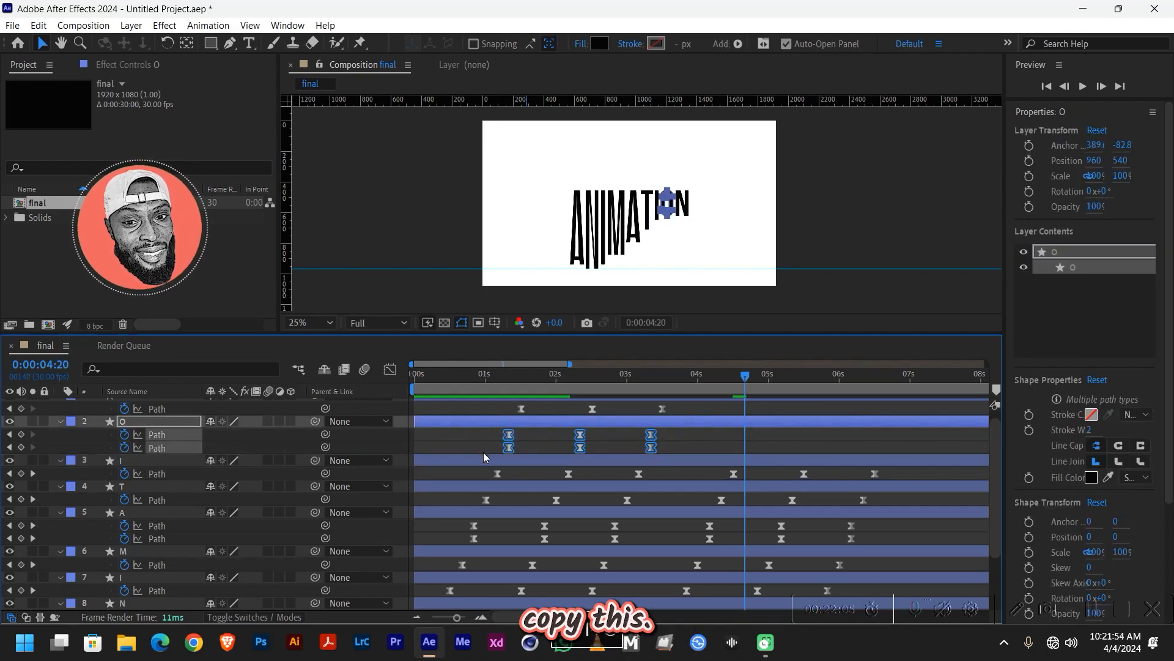
key(ctrl+c)
key(ctrl+v)
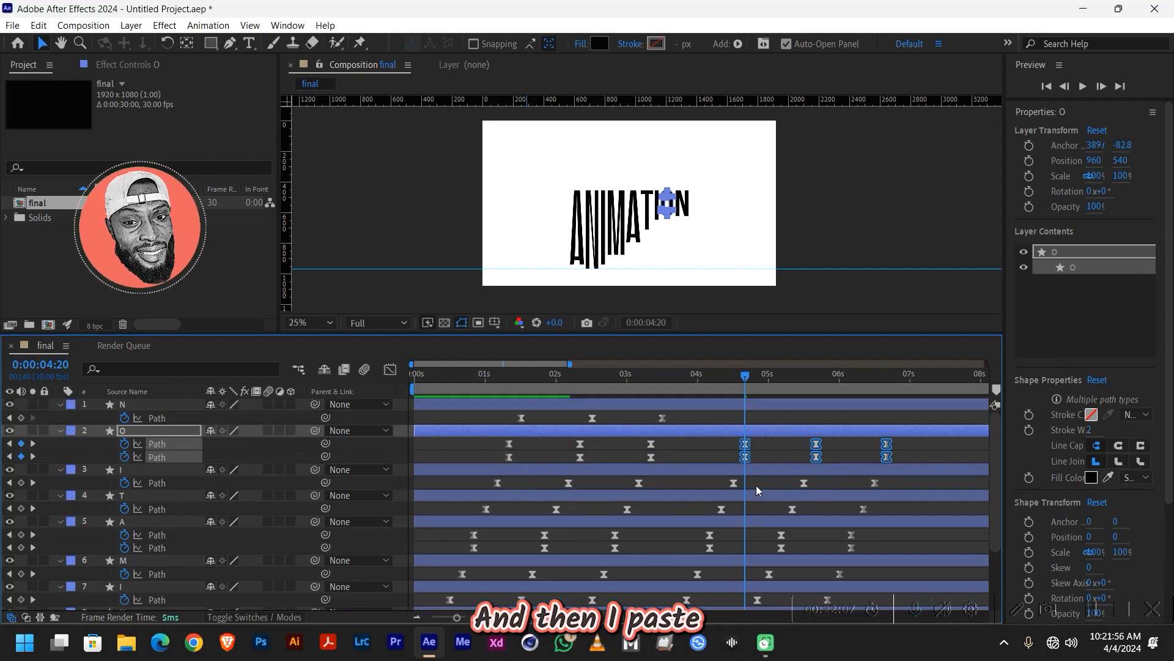
Step: Copy the last N's three Path keyframes and paste them at 0:00:04:25, replacing a mistaken paste of the O's keyframes
key(Page_Down)
key(Page_Down)
key(Page_Down)
key(Page_Down)
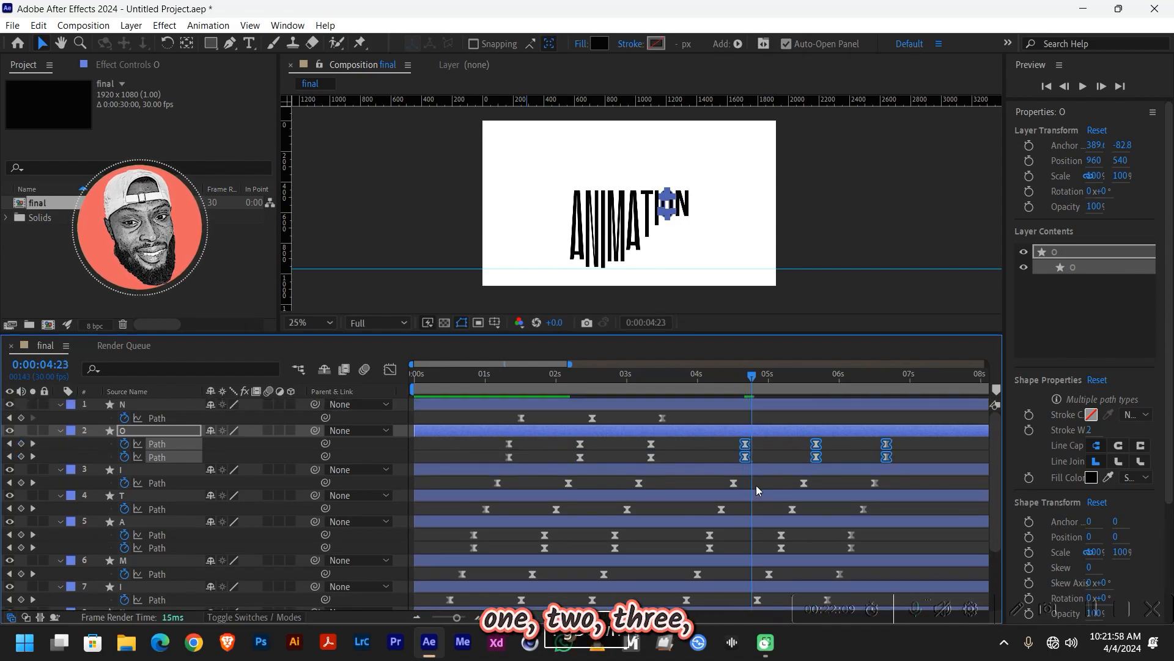
key(Page_Down)
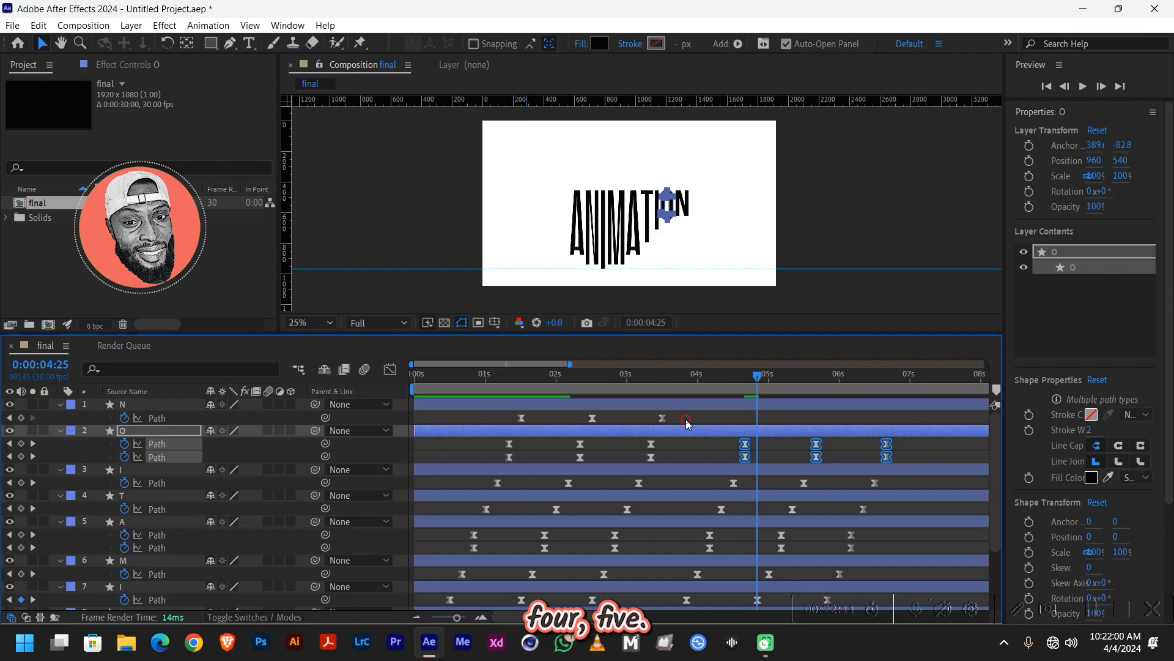
drag(686, 418, 493, 421)
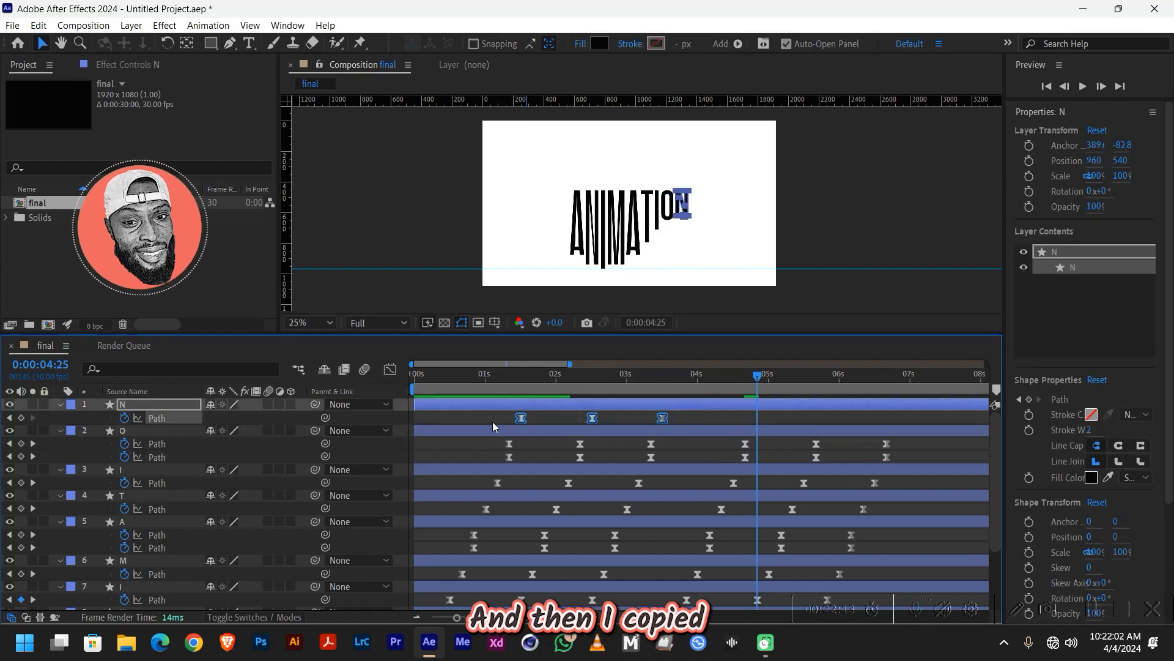
key(ctrl+v)
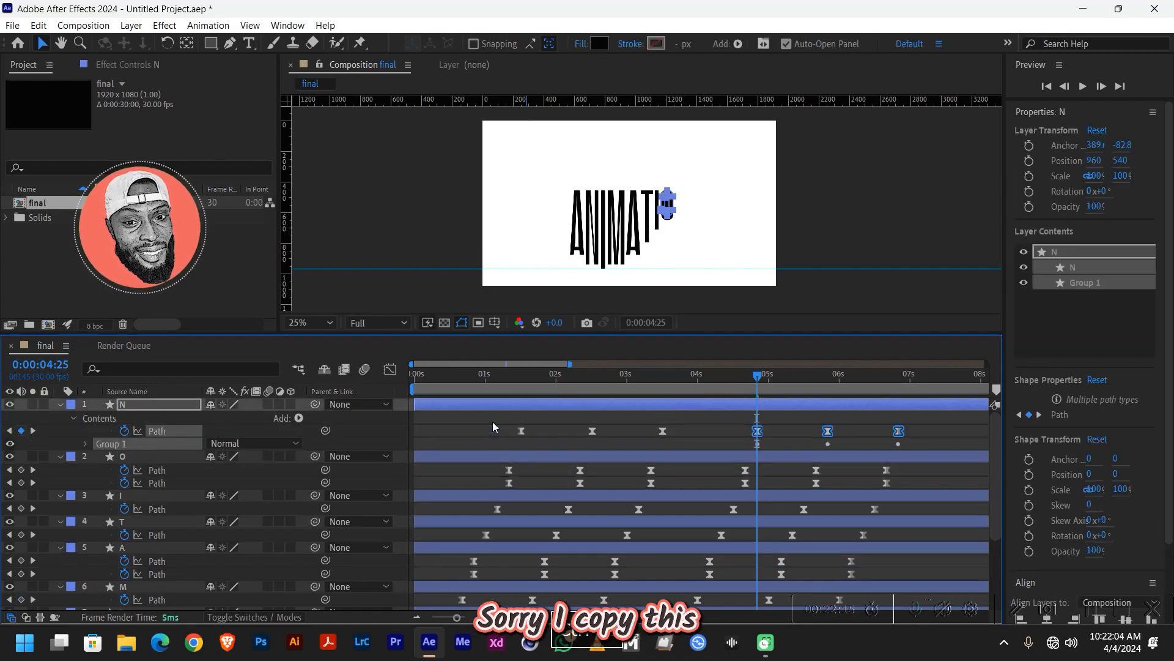
key(ctrl+v)
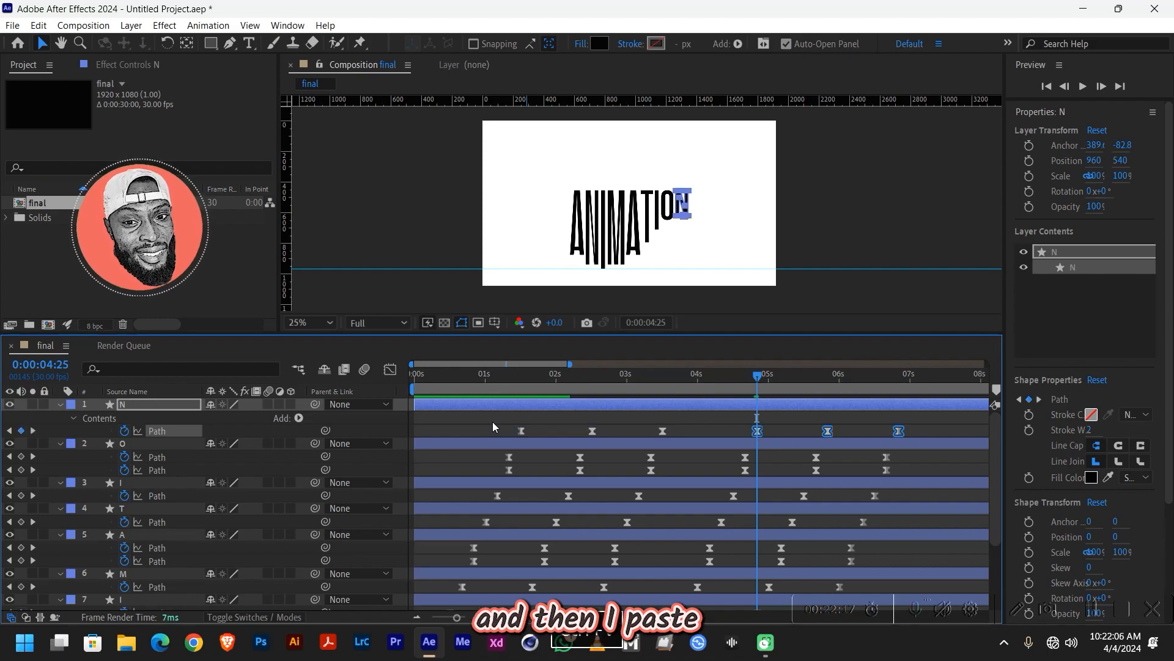
Step: Play back the full repeated letter animation from 0:00:00:00
key(space)
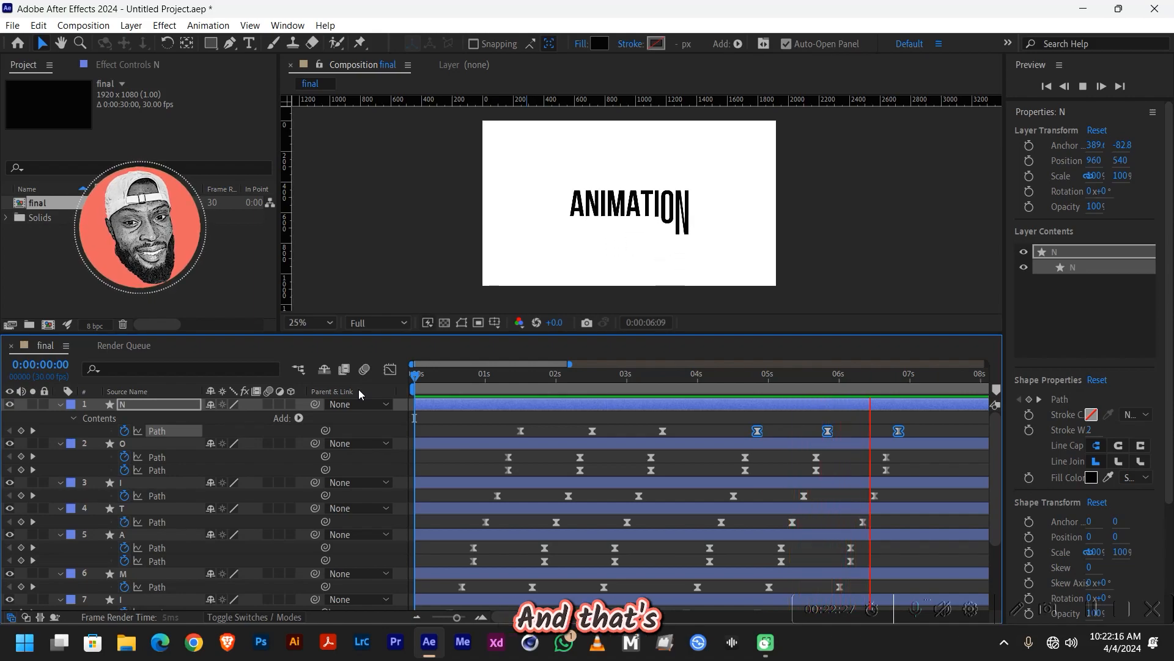
key(space)
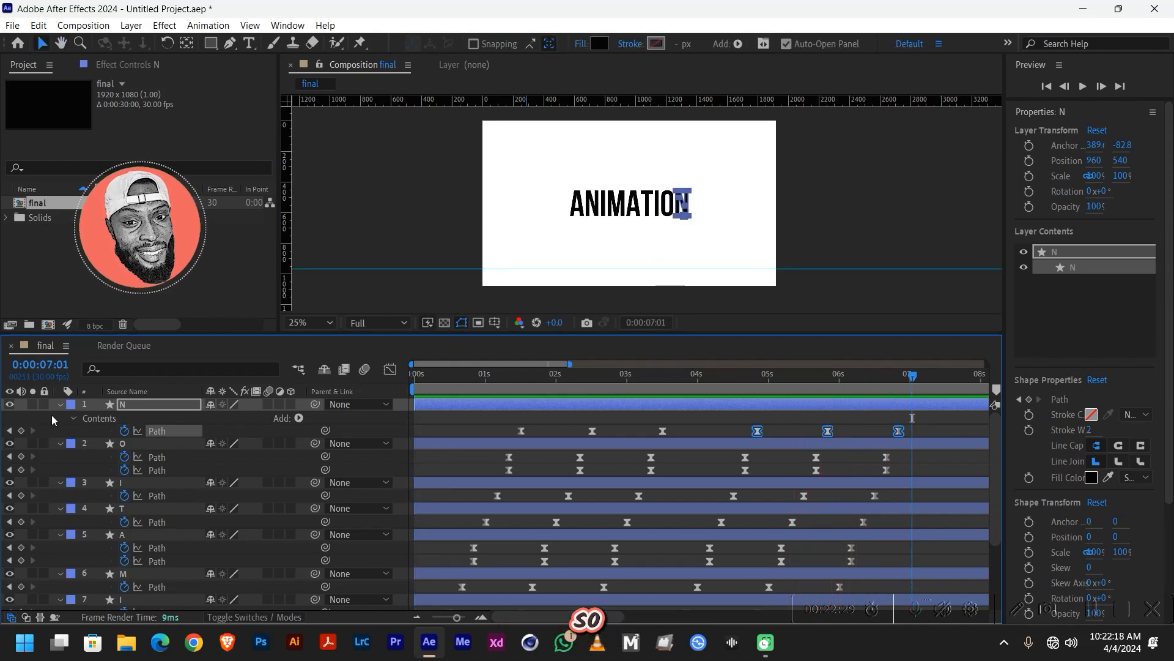
Step: End the work area just past the last N's final Path keyframe at 0:00:06:25 and trim the composition to the work area
click(10, 431)
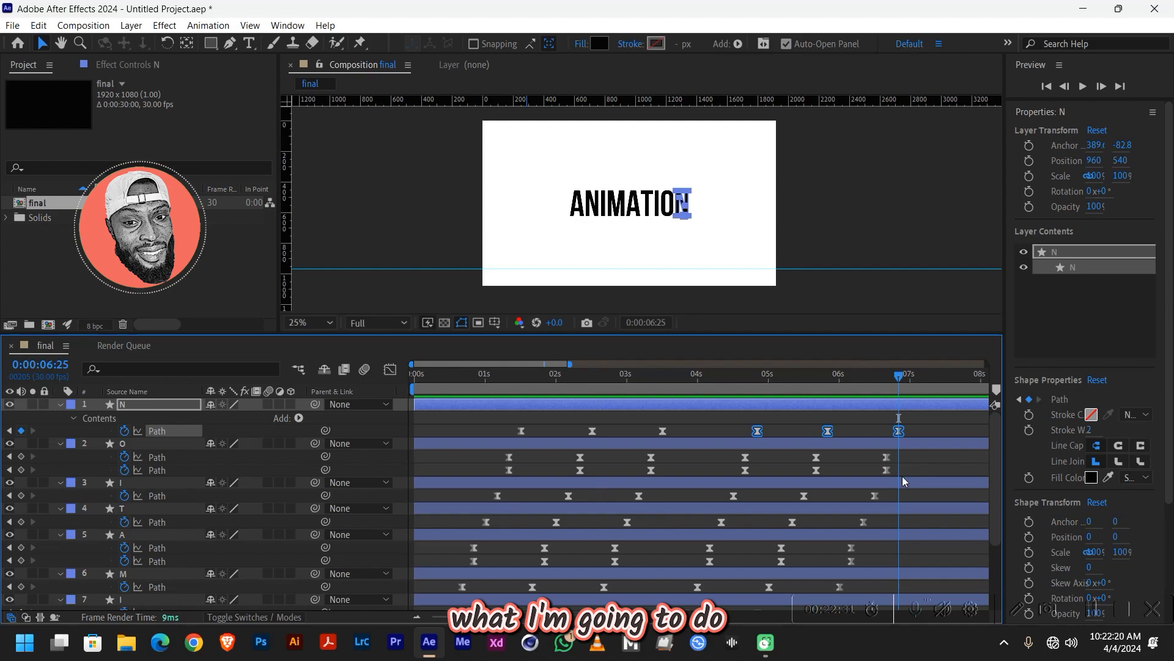
drag(449, 617, 429, 620)
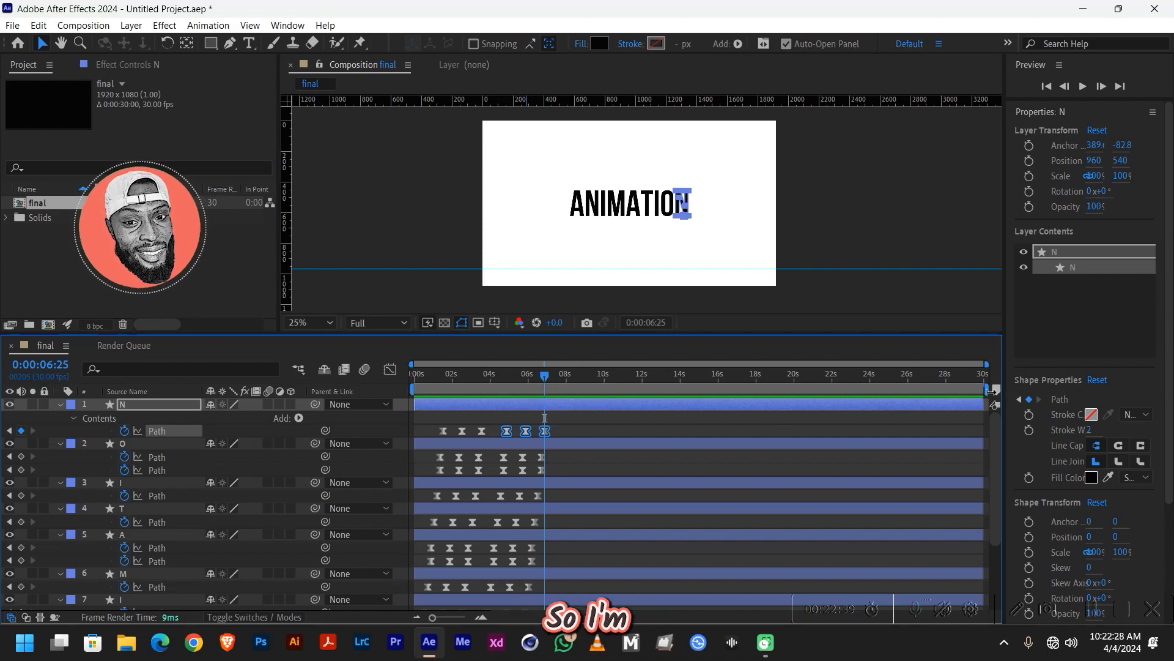
drag(987, 389, 552, 396)
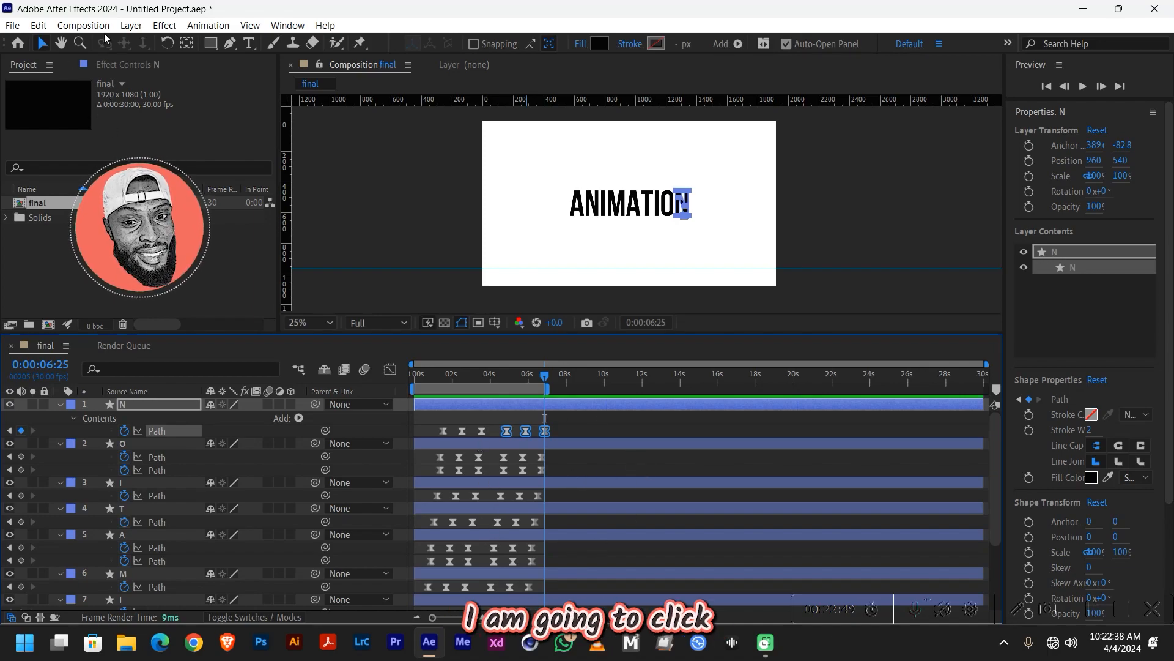
click(83, 25)
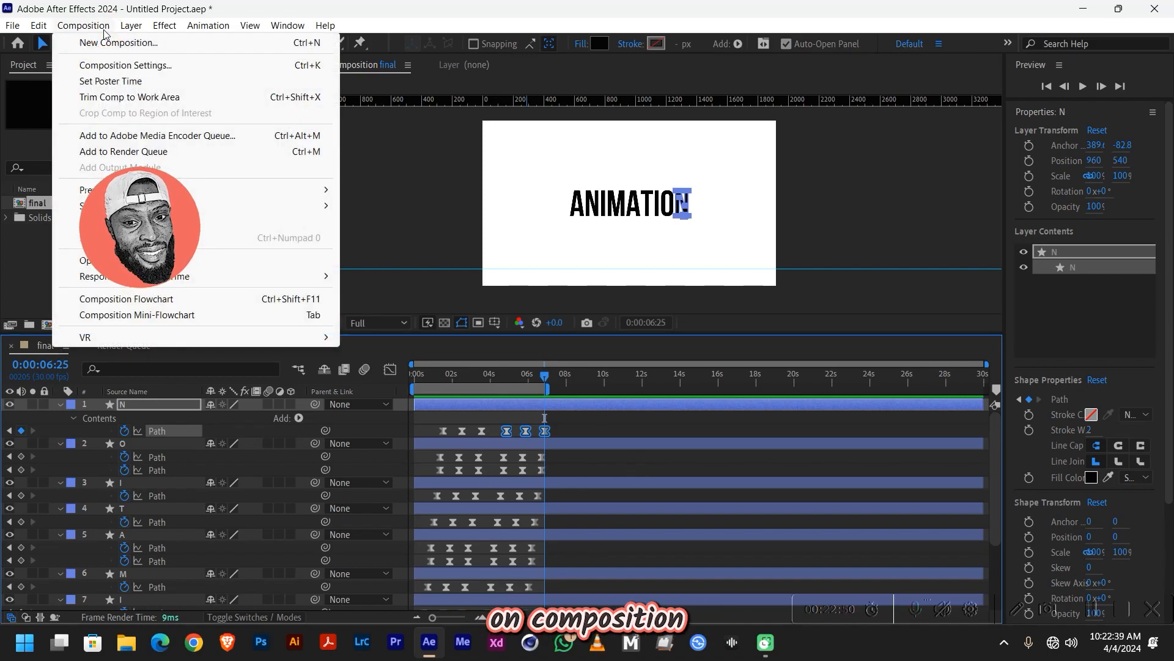
click(120, 102)
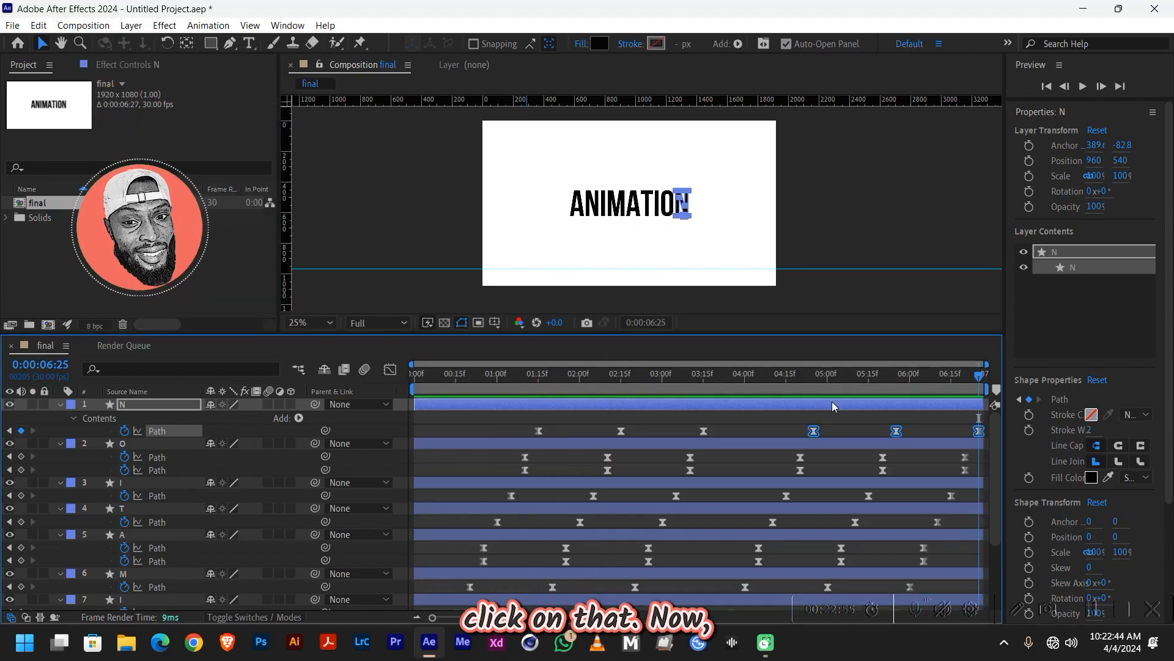
Step: Play back the trimmed composition from 0:00:00:00 to check the letter animation
key(Home)
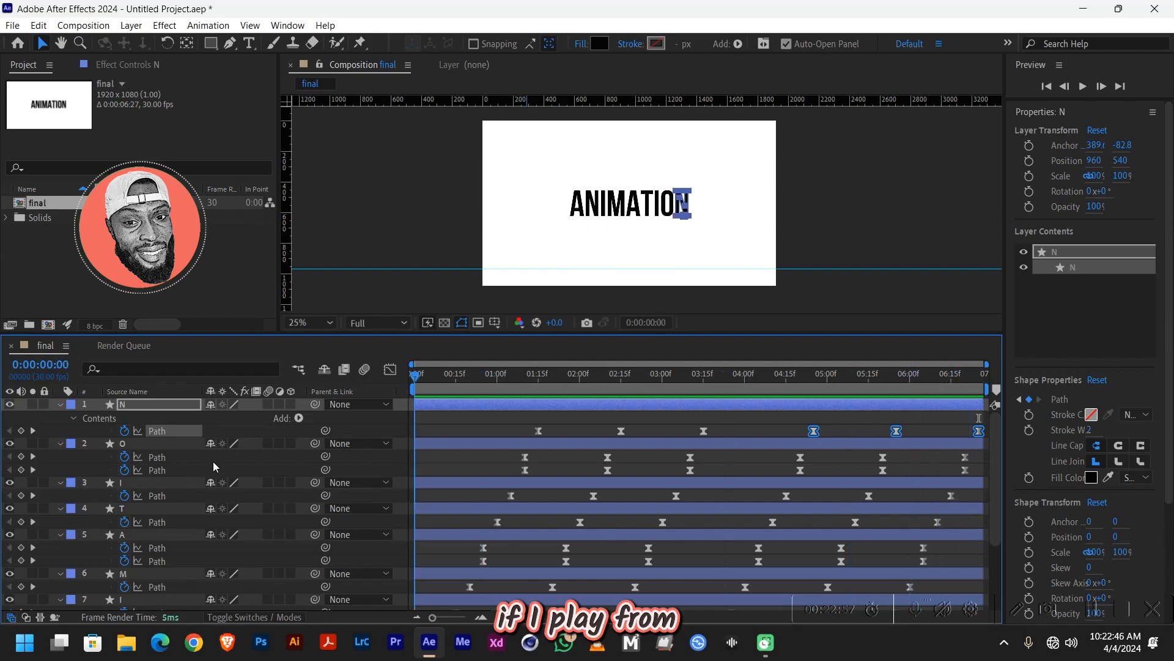
key(space)
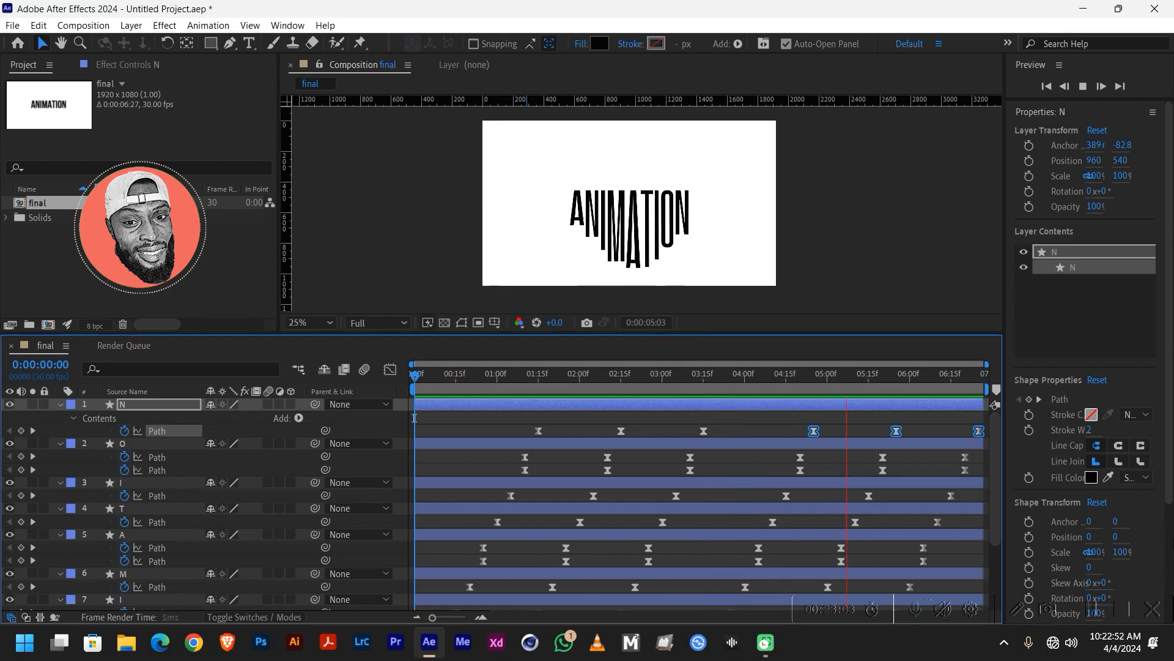
key(space)
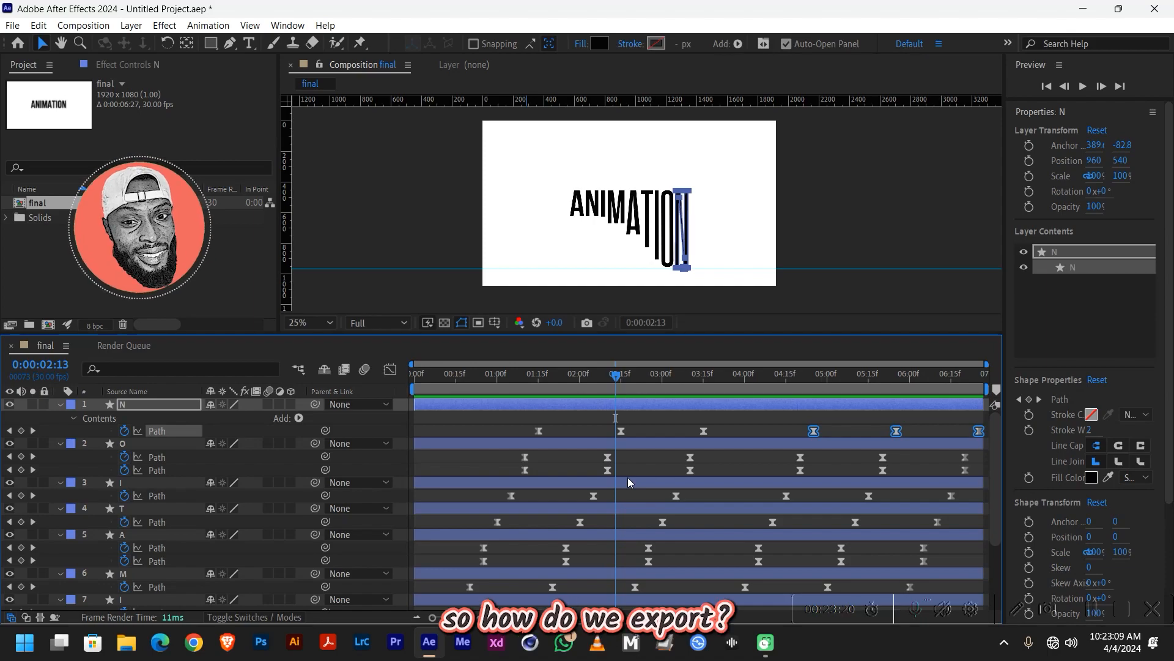
Step: Add the final composition to the Render Queue and save its output as final.mp4 in the chosen folder
click(71, 27)
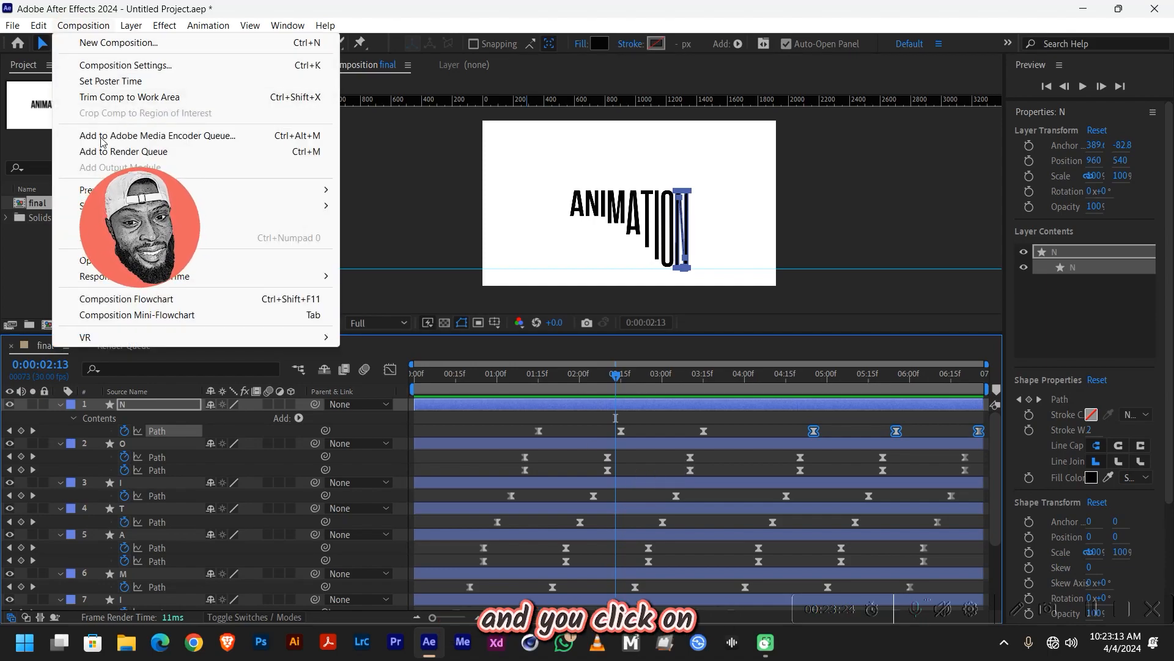
click(138, 155)
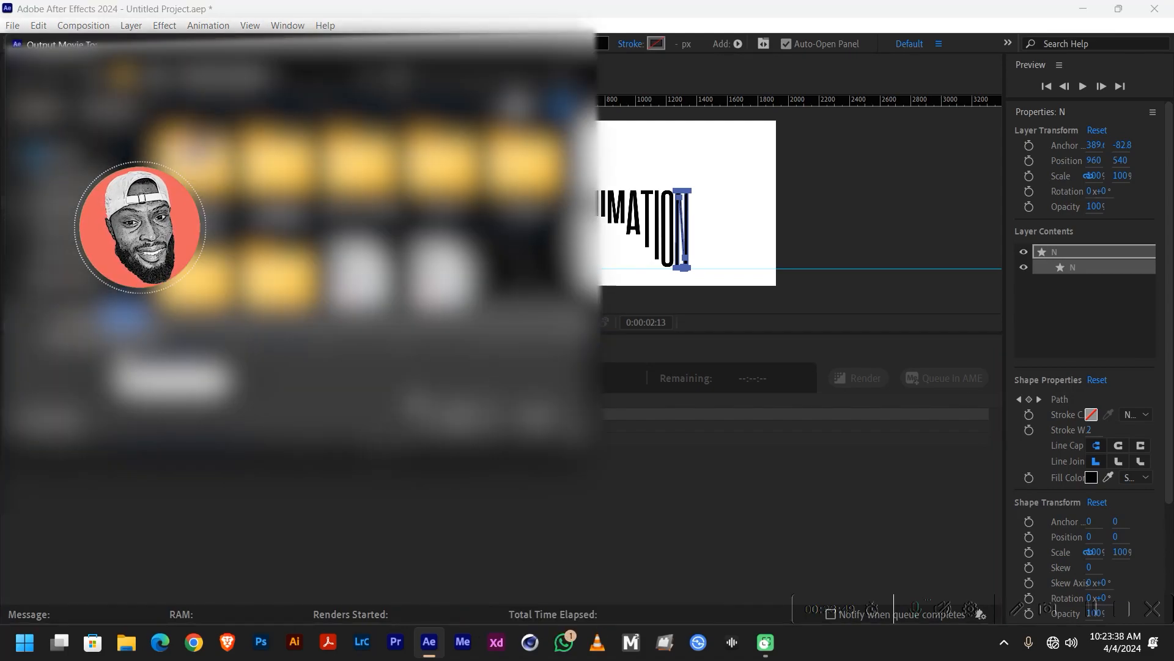
scroll(37, 201, up, 4)
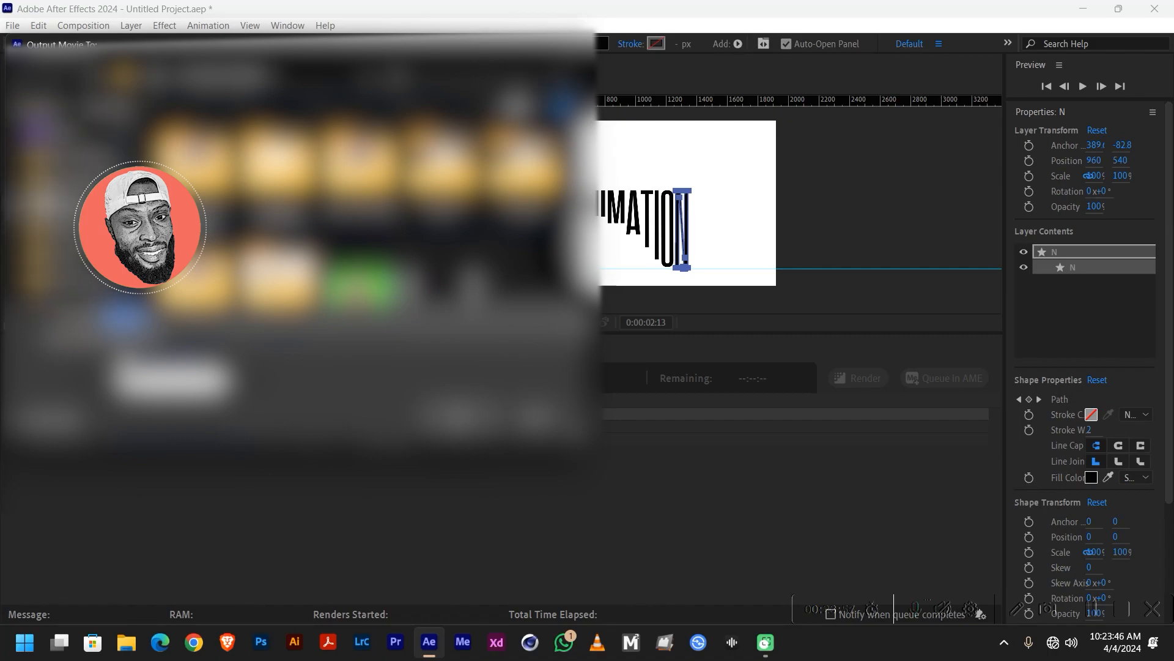
click(38, 257)
double_click(279, 164)
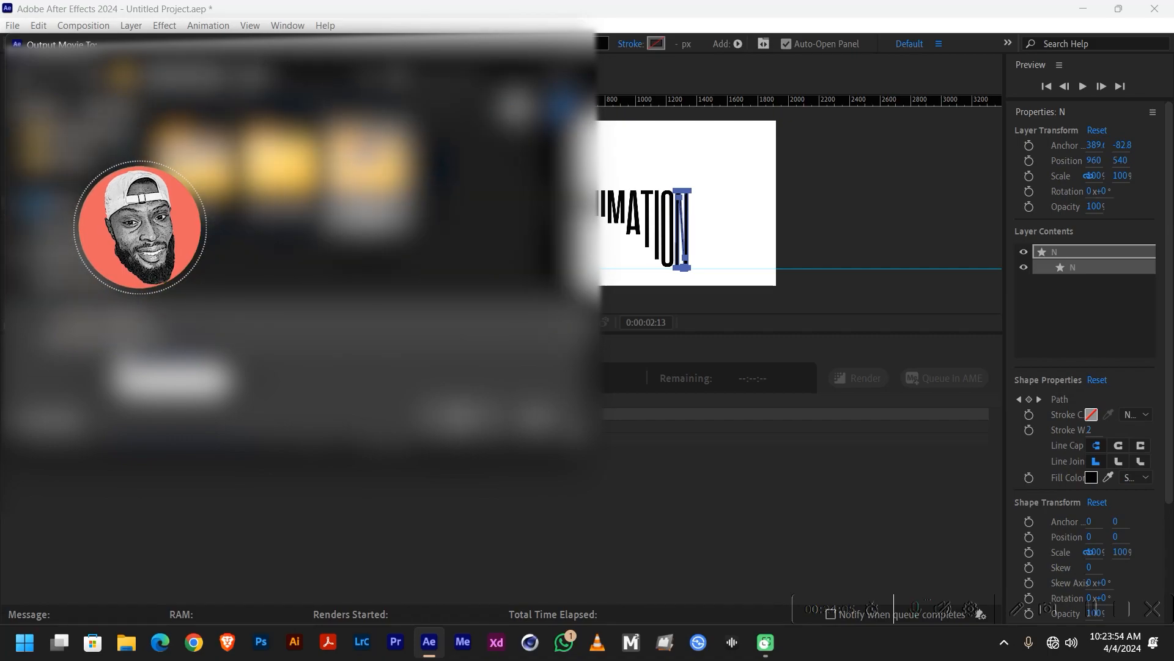
click(461, 416)
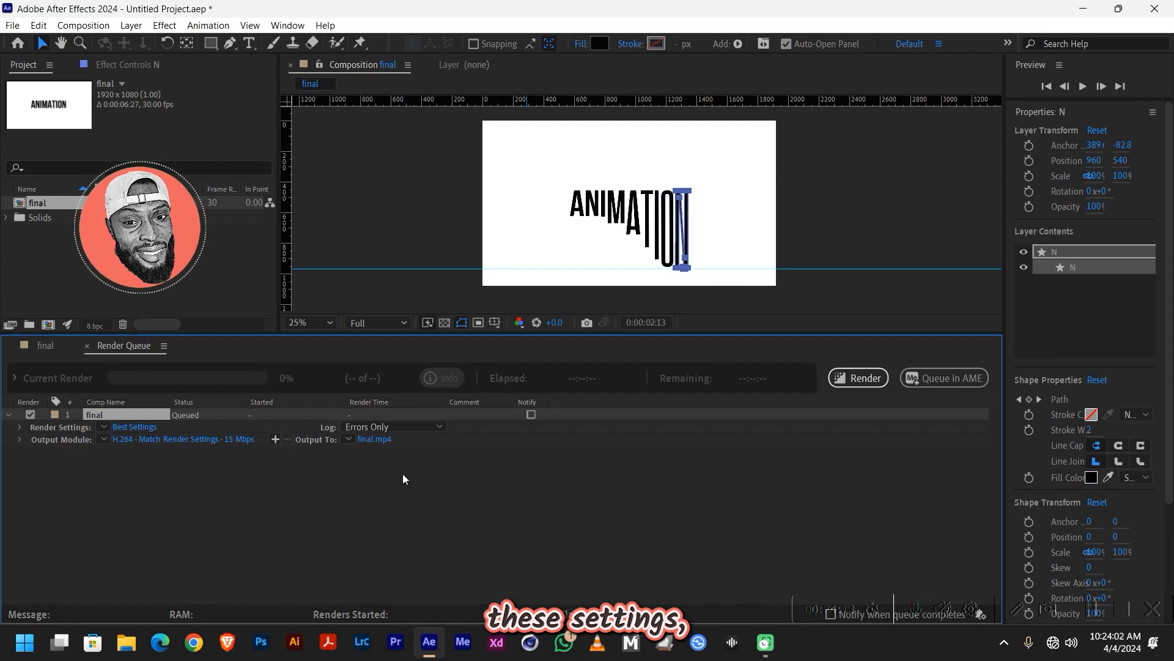
Step: Render the queued composition, then switch to File Explorer and open final.mp4 in the media player
click(859, 377)
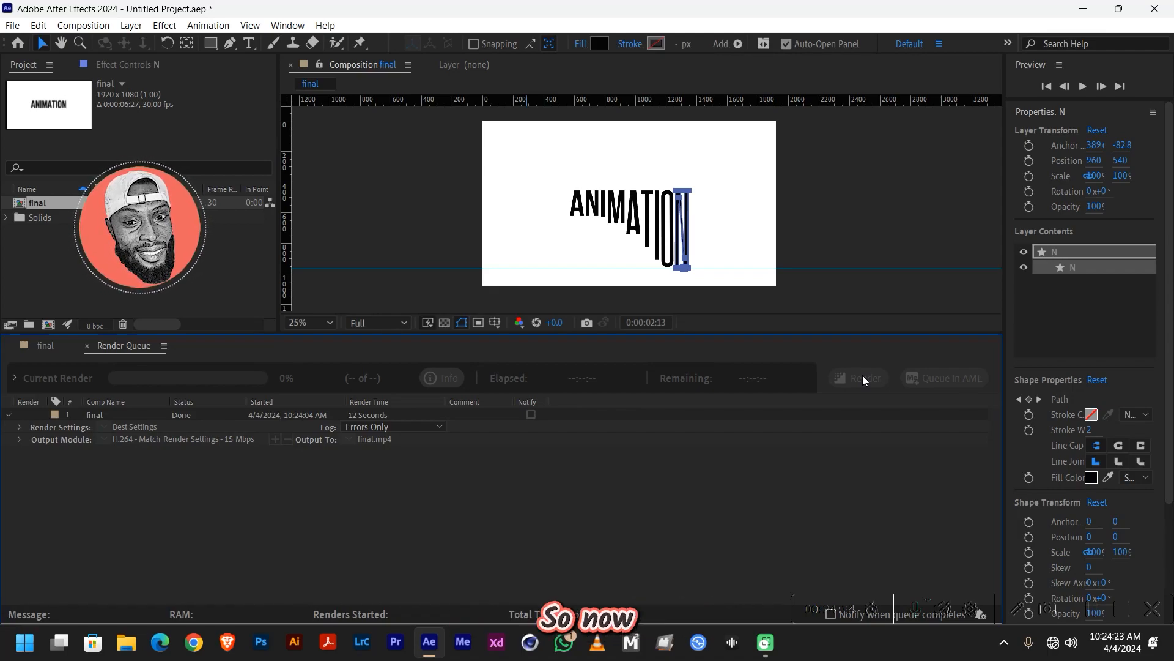
click(134, 644)
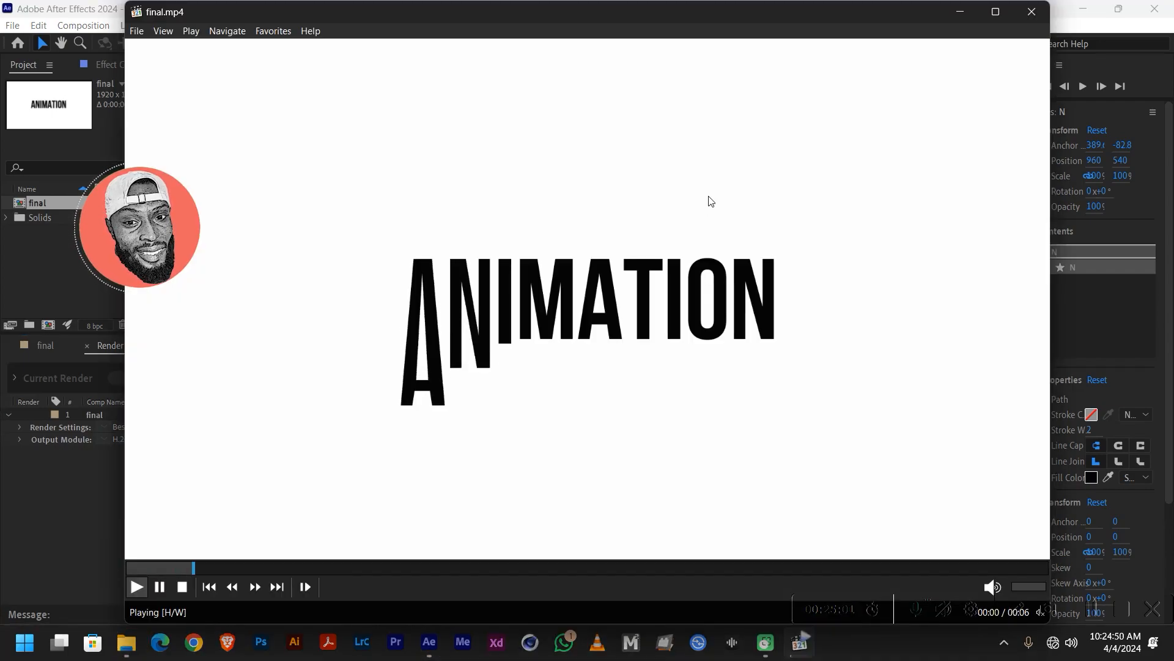